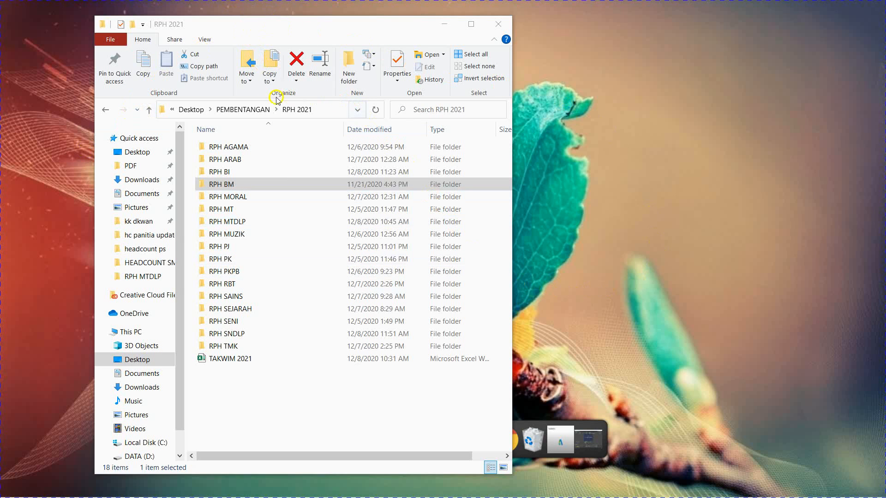
Step: Open the RPH KUMP.A folder inside PEMBENTANGAN, following RPH 2021, RPH BM, BM2021 and rphbm update
{"action": "left_click", "coordinate": [149, 112]}
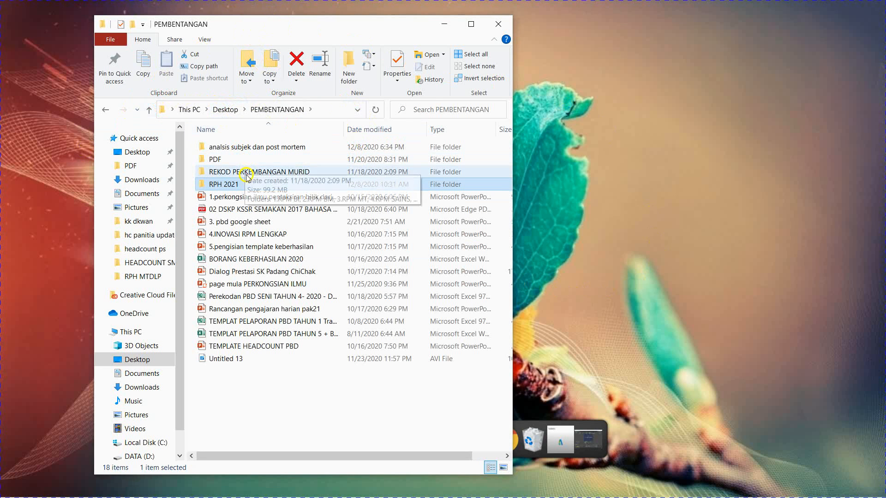
{"action": "double_click", "coordinate": [238, 184]}
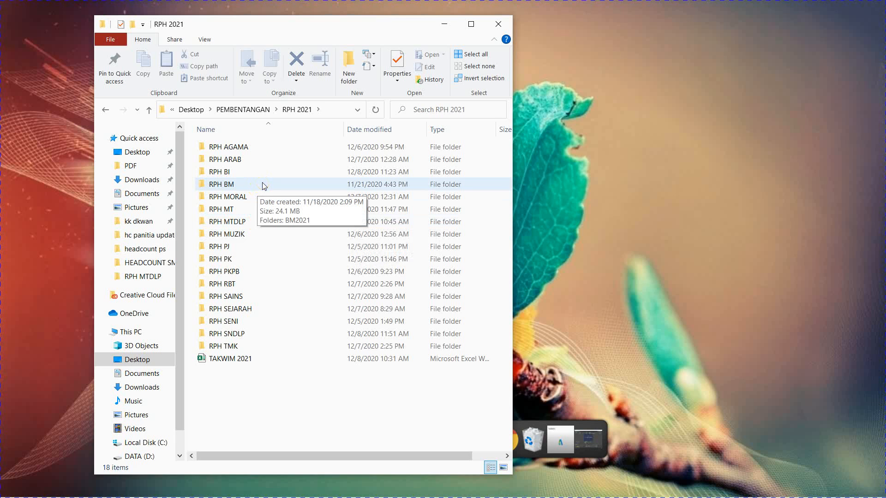
{"action": "left_click", "coordinate": [281, 216]}
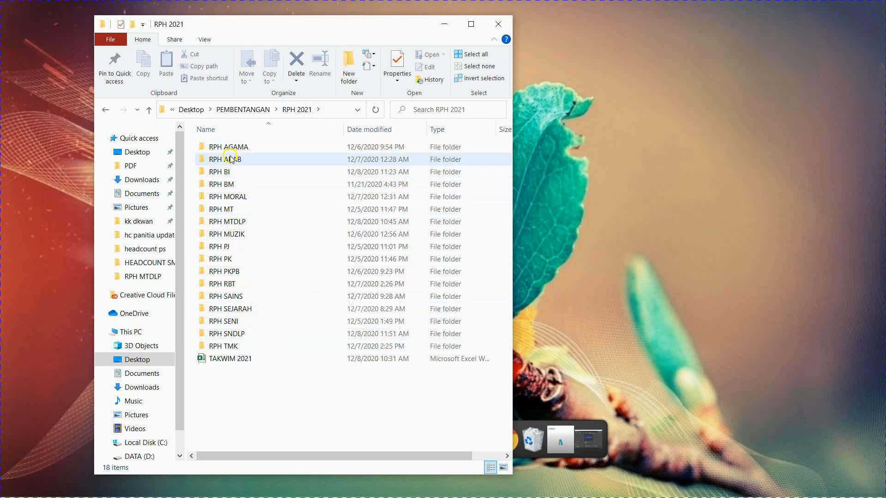
{"action": "double_click", "coordinate": [222, 185]}
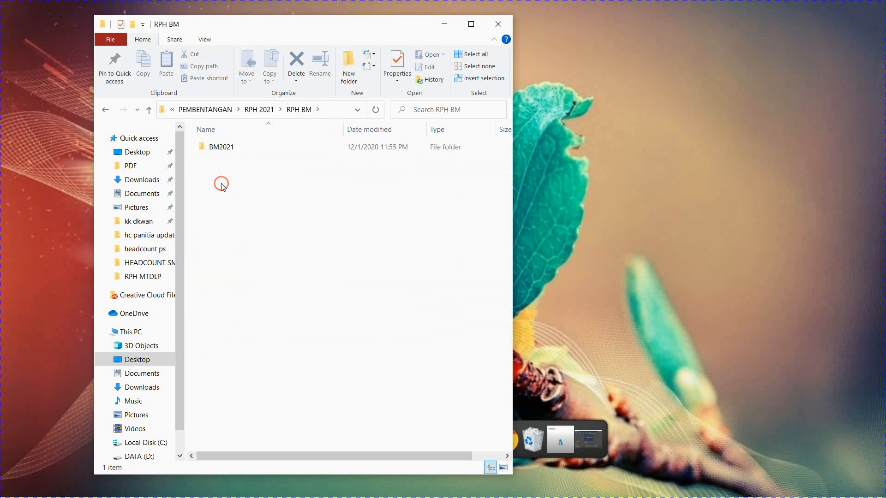
{"action": "double_click", "coordinate": [223, 148]}
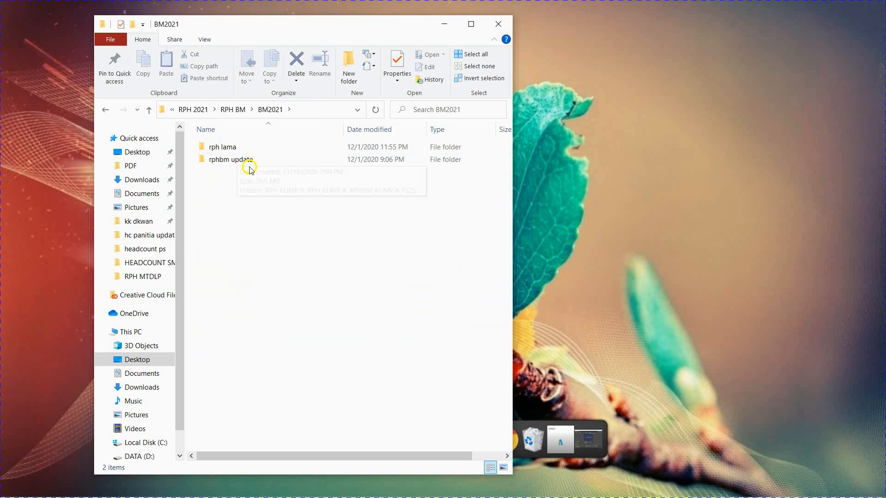
{"action": "left_click", "coordinate": [232, 161]}
{"action": "double_click", "coordinate": [233, 161]}
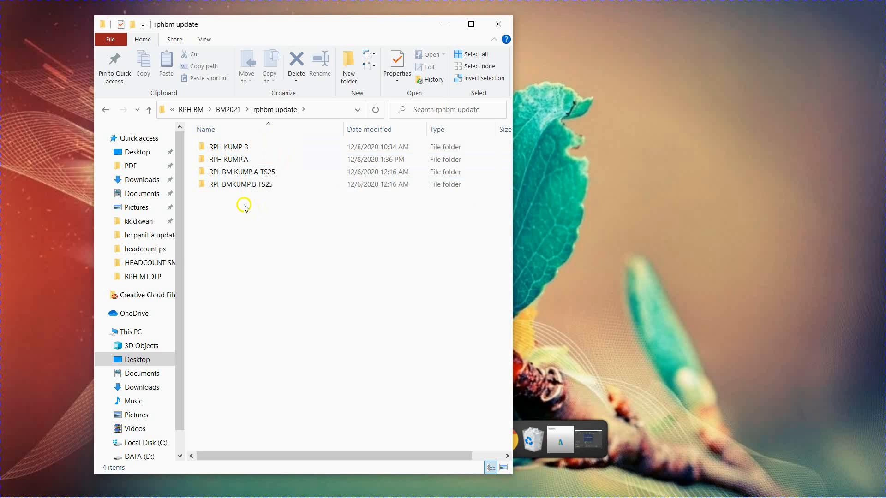
{"action": "double_click", "coordinate": [236, 159]}
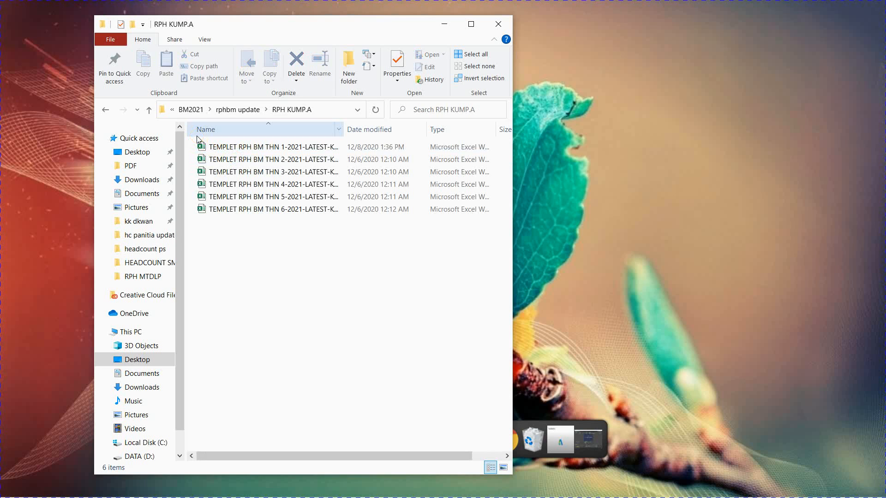
Step: Open the workbook TEMPLET RPH BM THN 1-2021-LATEST-KUMP A from the folder
{"action": "left_click", "coordinate": [206, 146]}
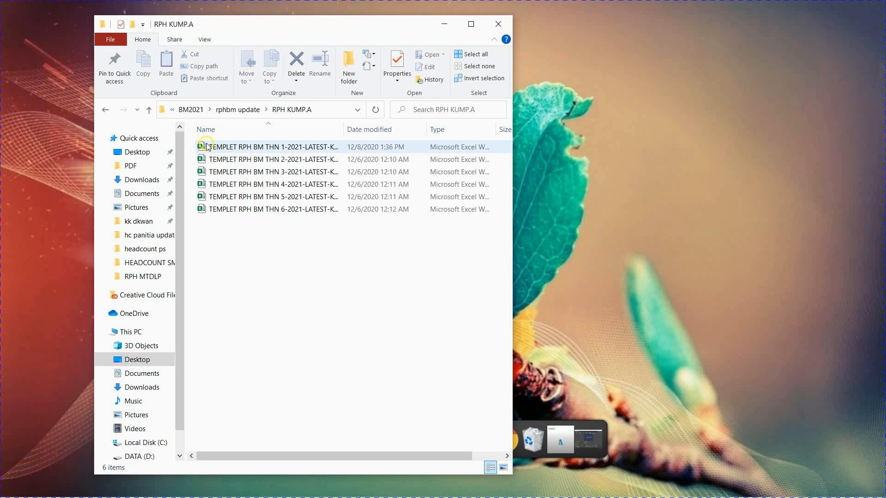
{"action": "left_click", "coordinate": [246, 147]}
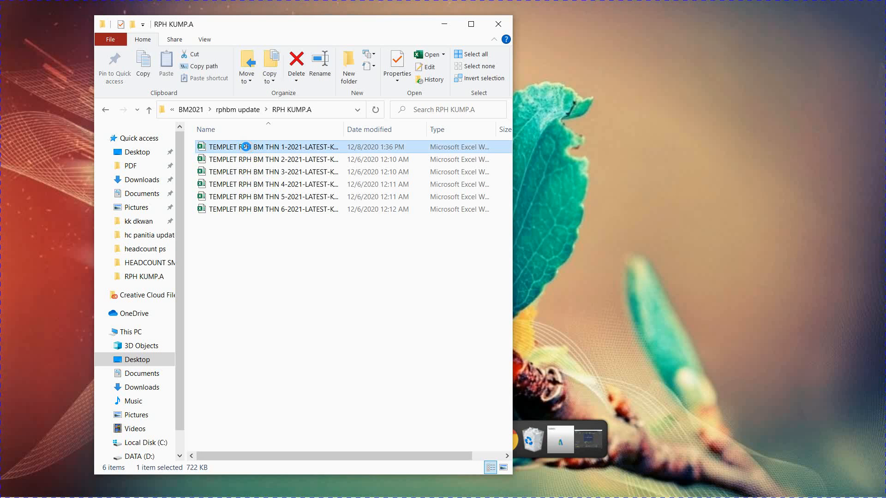
{"action": "double_click", "coordinate": [245, 147]}
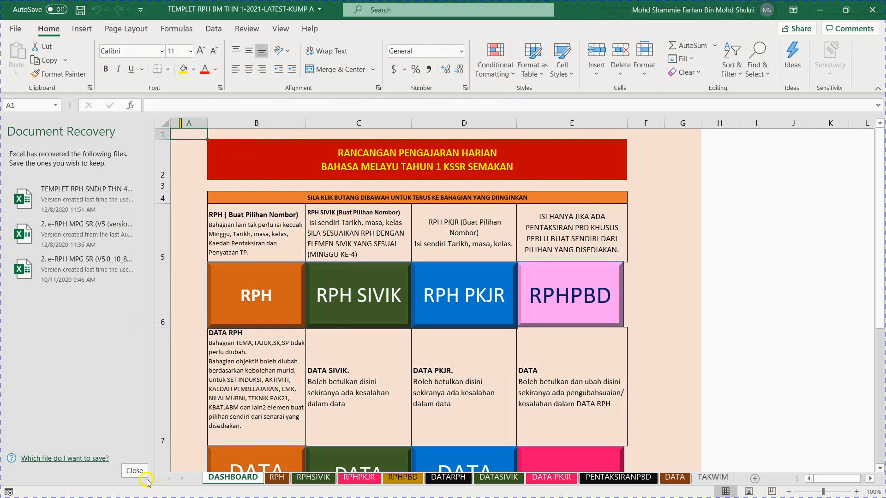
Step: Dismiss the document recovery list, choosing to view the recovered files later
{"action": "left_click", "coordinate": [135, 471]}
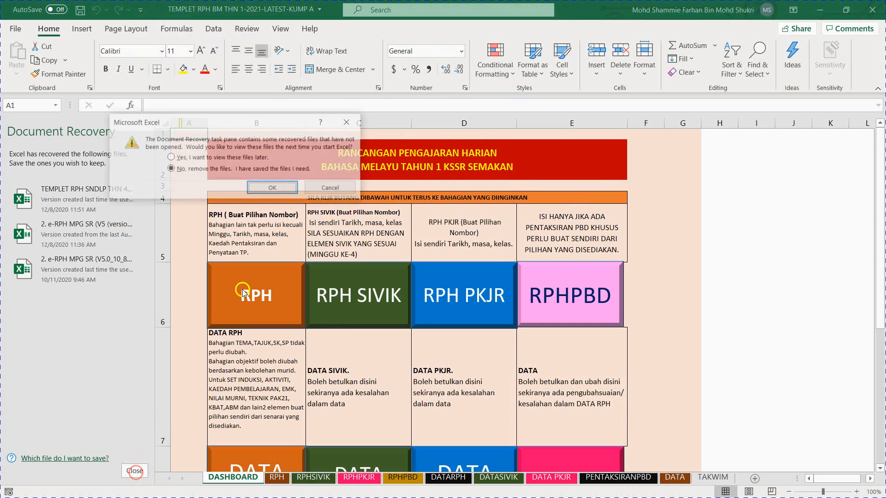
{"action": "left_click", "coordinate": [189, 157]}
{"action": "left_click", "coordinate": [262, 189]}
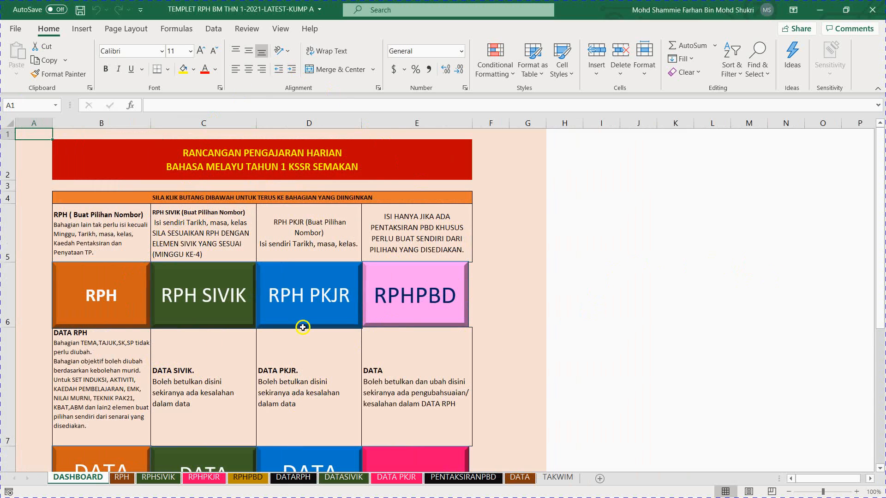
Step: Look over the dashboard and go to its RPH daily lesson plan sheet
{"action": "scroll", "coordinate": [136, 326], "scroll_direction": "down", "scroll_amount": 1}
{"action": "scroll", "coordinate": [138, 331], "scroll_direction": "down", "scroll_amount": 4}
{"action": "scroll", "coordinate": [138, 331], "scroll_direction": "up", "scroll_amount": 5}
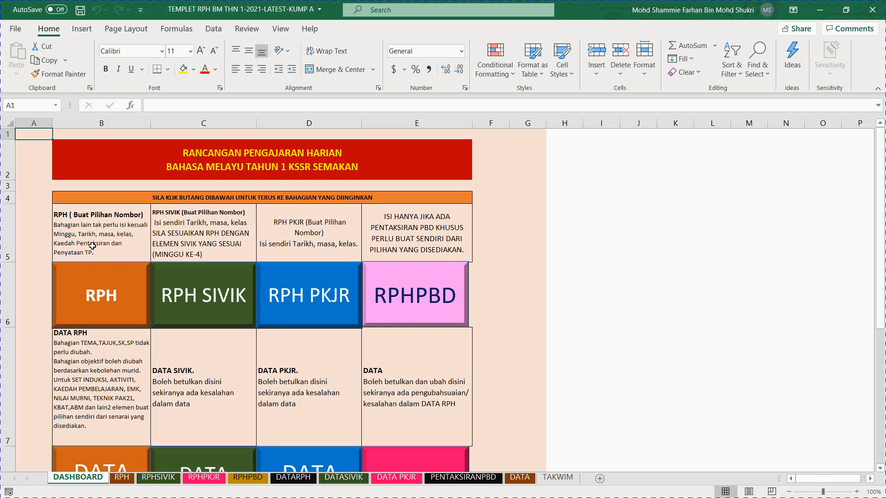
{"action": "left_click", "coordinate": [94, 293]}
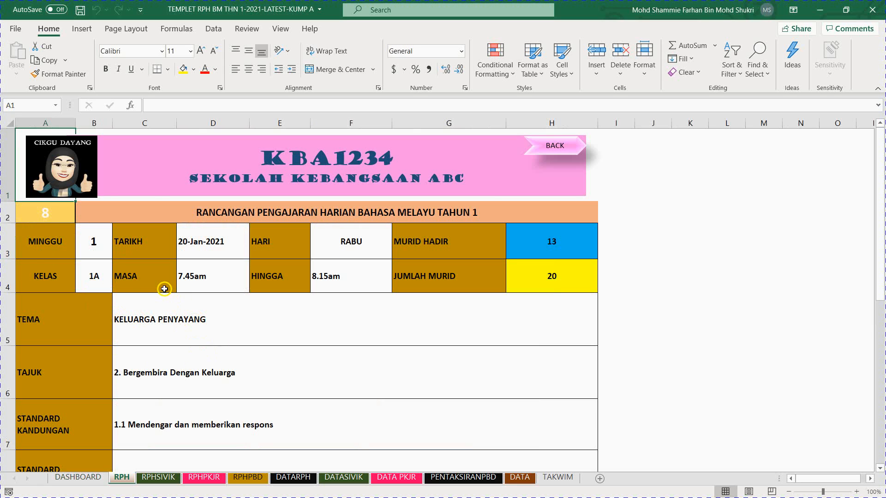
{"action": "scroll", "coordinate": [165, 289], "scroll_direction": "down", "scroll_amount": 1}
{"action": "scroll", "coordinate": [164, 289], "scroll_direction": "up", "scroll_amount": 1}
Step: Examine the class choices offered for the KELAS field in the lesson plan, without changing the selection
{"action": "left_click", "coordinate": [103, 245]}
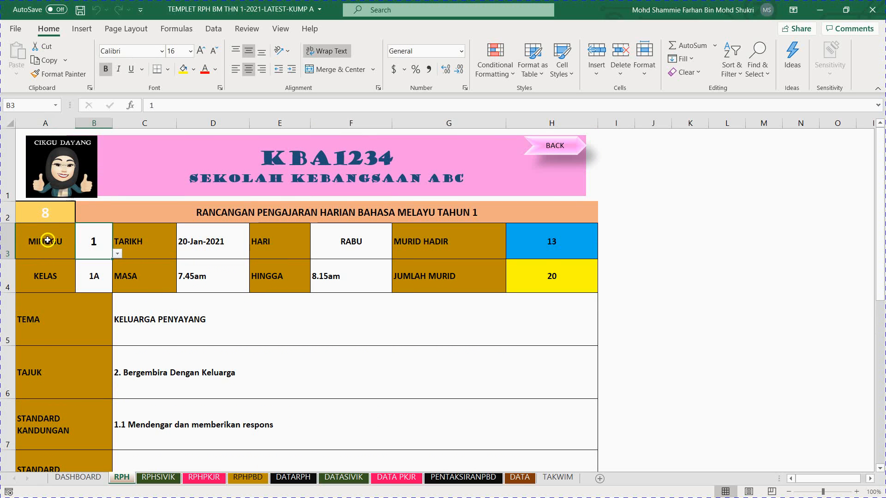
{"action": "left_click", "coordinate": [93, 279]}
{"action": "left_click", "coordinate": [117, 286]}
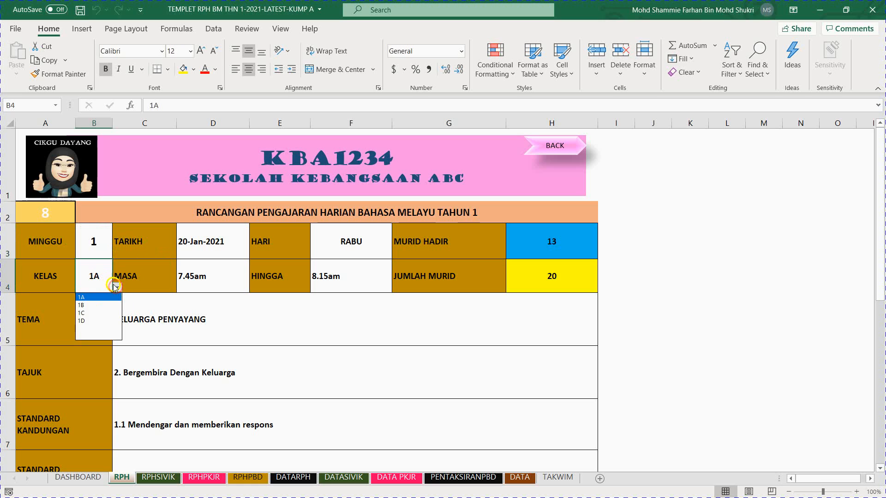
{"action": "left_click", "coordinate": [85, 270]}
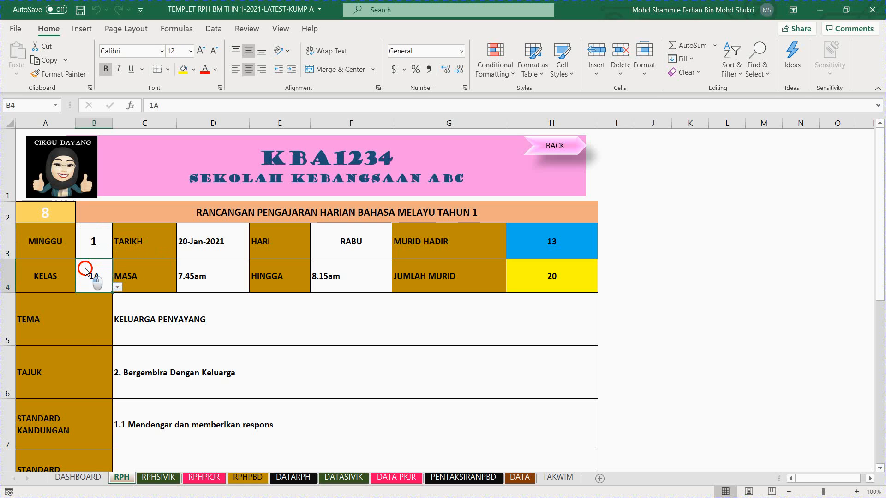
{"action": "left_click", "coordinate": [117, 287]}
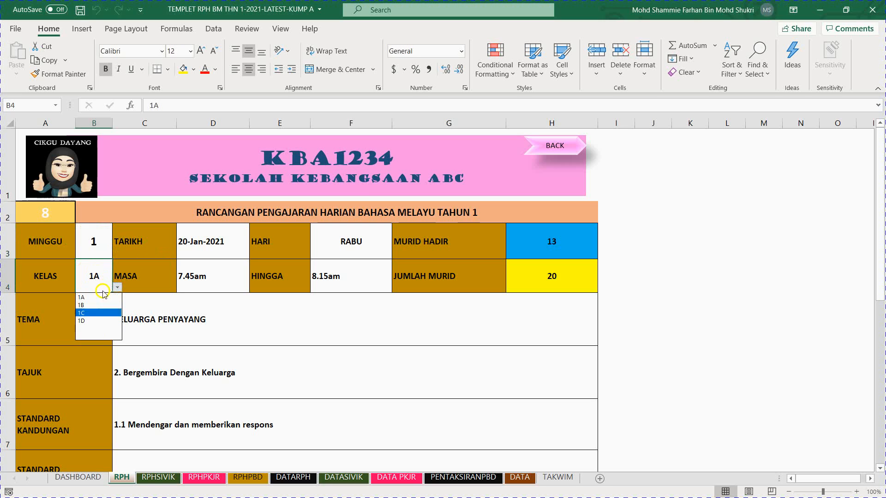
{"action": "left_click", "coordinate": [102, 275]}
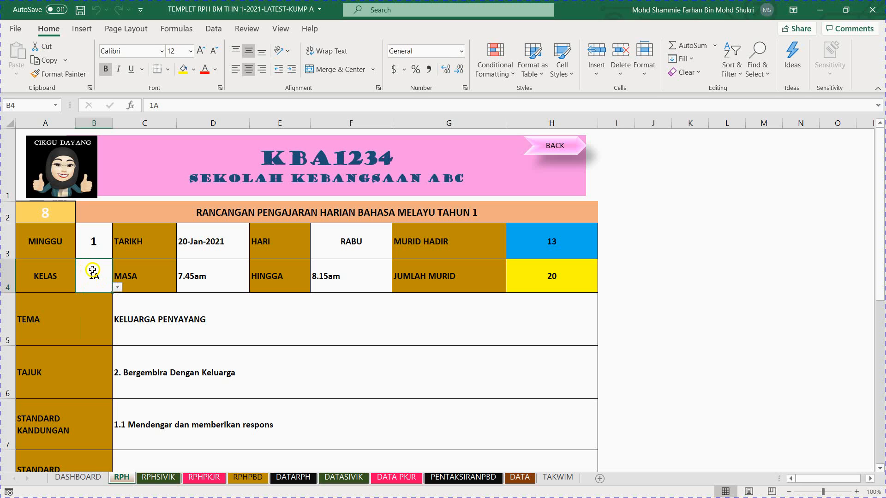
Step: Choose 20-Jan-2021 as the lesson plan's date in the TARIKH field
{"action": "left_click", "coordinate": [224, 240]}
{"action": "left_click", "coordinate": [255, 253]}
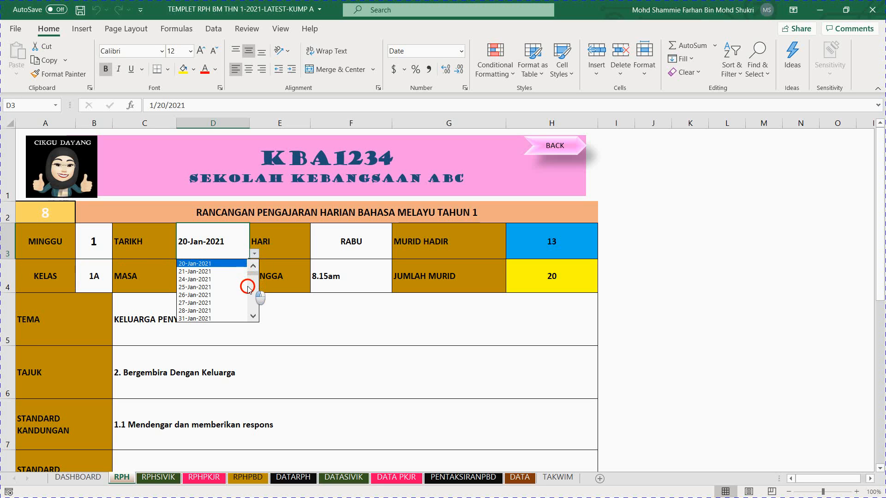
{"action": "mouse_move", "coordinate": [254, 274]}
{"action": "left_mouse_down"}
{"action": "mouse_move", "coordinate": [249, 308]}
{"action": "mouse_move", "coordinate": [253, 262]}
{"action": "left_mouse_up"}
{"action": "left_click", "coordinate": [212, 266]}
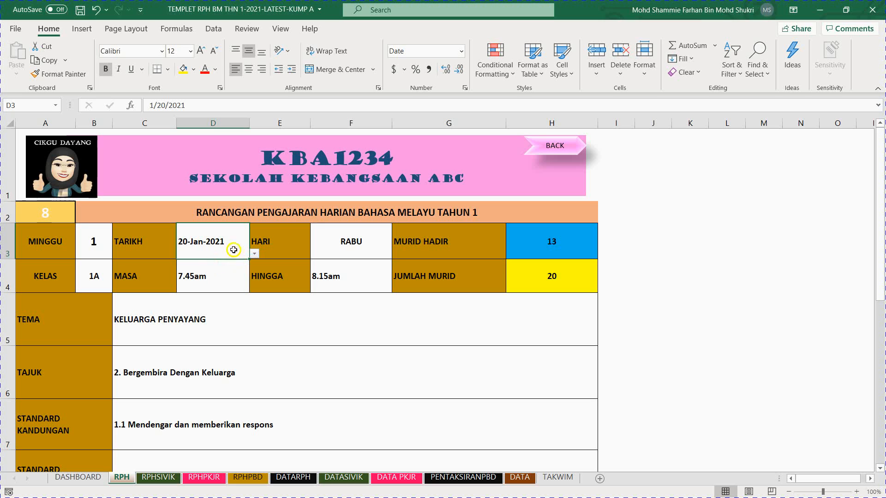
Step: Set the lesson plan number in cell A2 to 1
{"action": "left_click", "coordinate": [45, 213]}
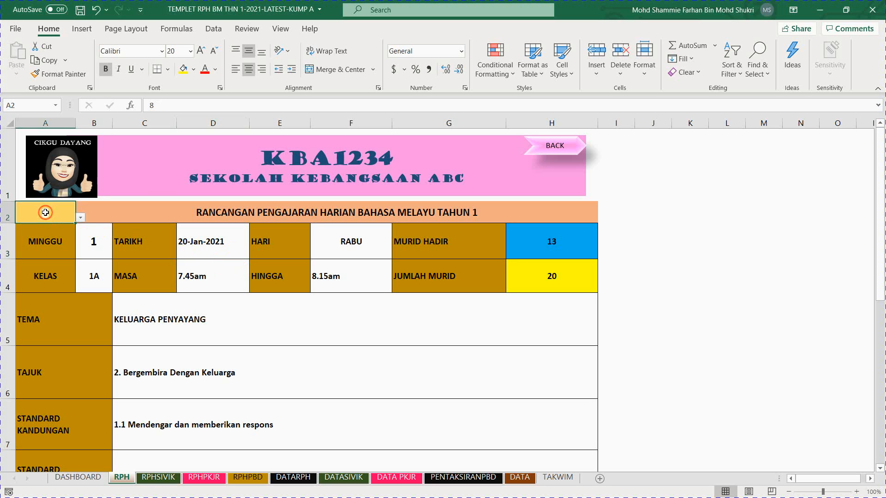
{"action": "left_click", "coordinate": [80, 217]}
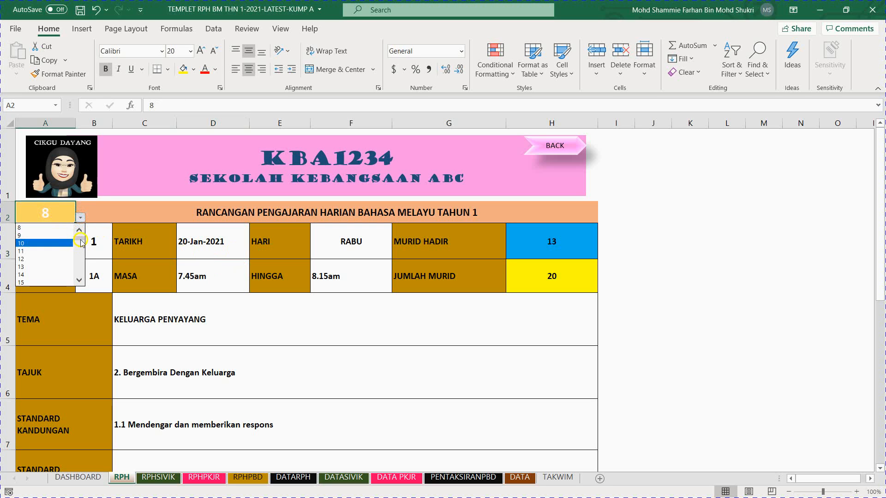
{"action": "left_click", "coordinate": [55, 227]}
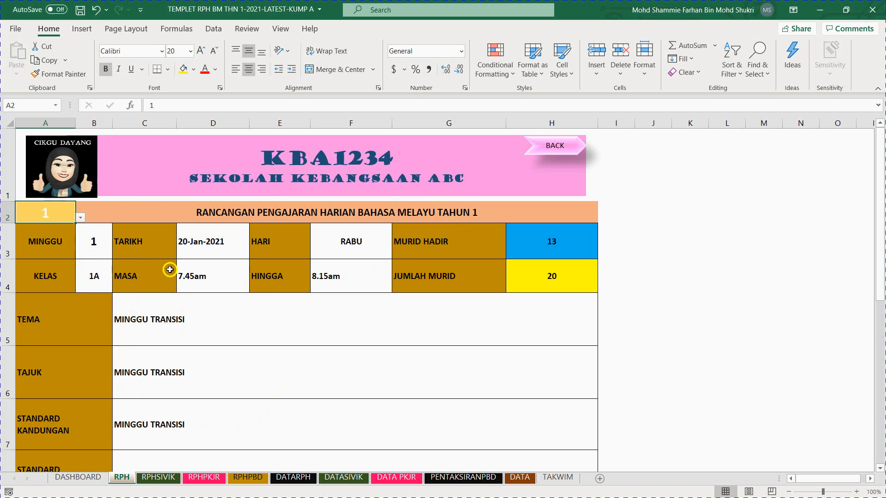
Step: Try 21-Jan-2021 as the lesson date in the TARIKH field and finally set it to 27-Jan-2021
{"action": "left_click", "coordinate": [212, 250]}
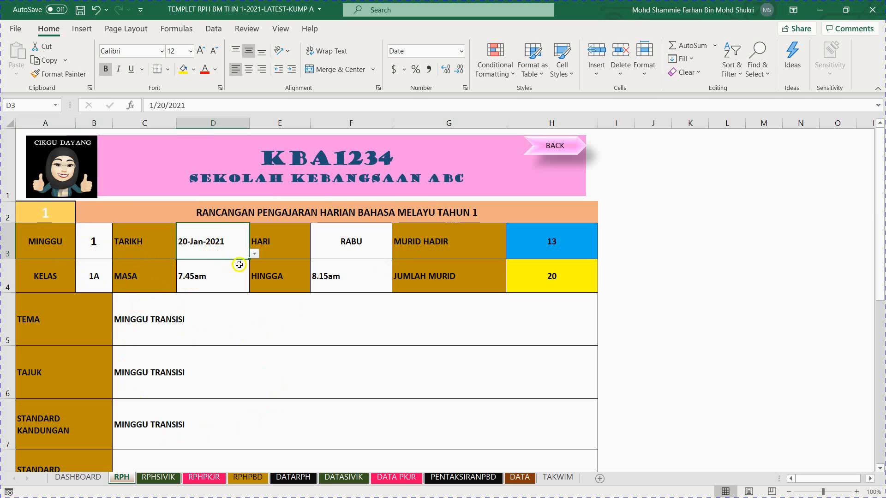
{"action": "left_click", "coordinate": [254, 253]}
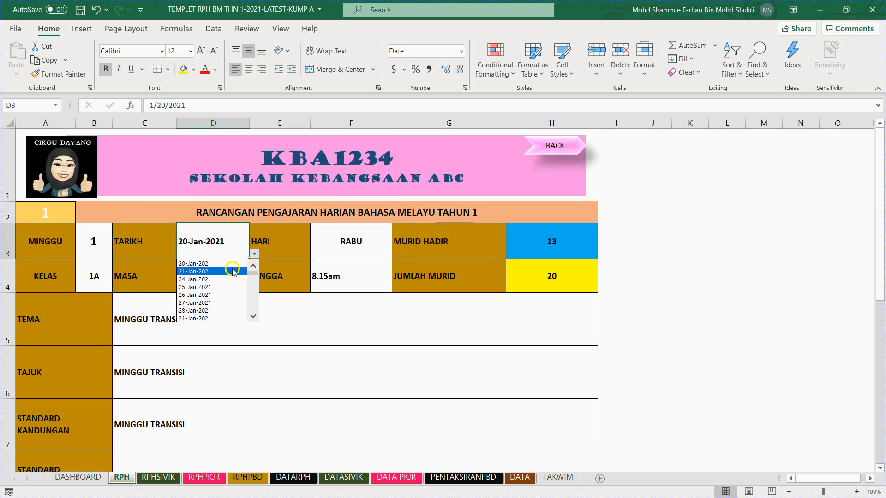
{"action": "left_click", "coordinate": [232, 272]}
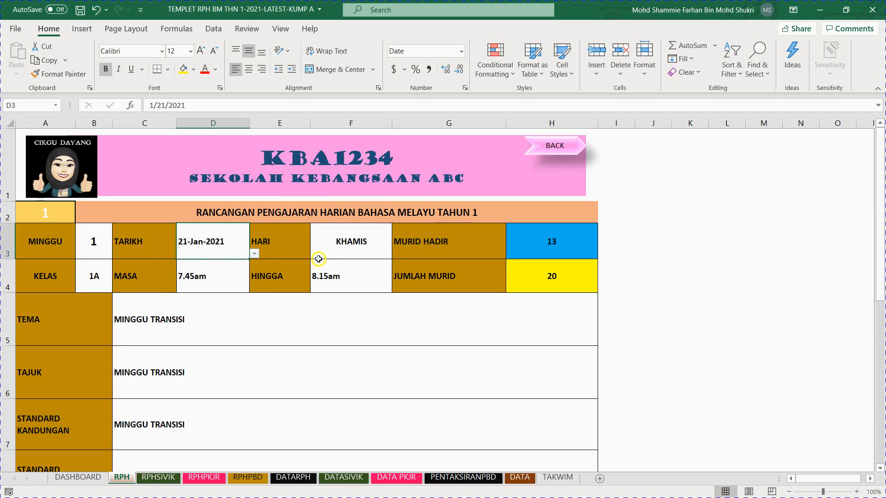
{"action": "left_click", "coordinate": [255, 254]}
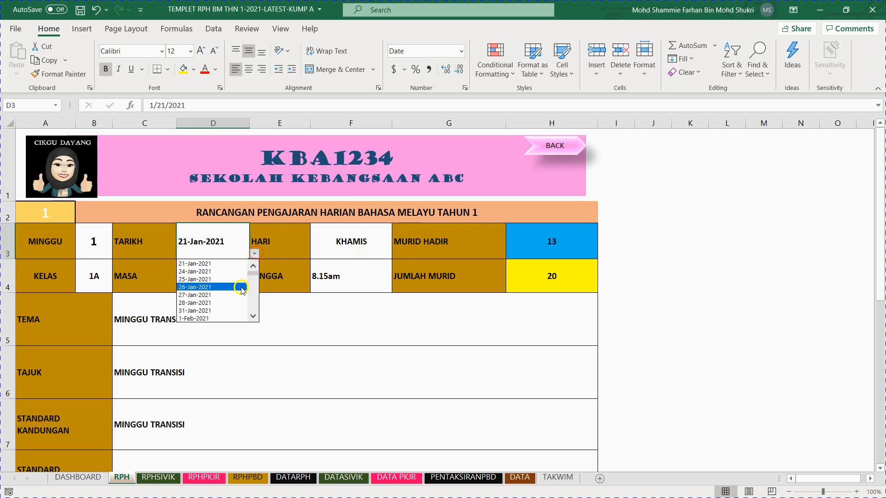
{"action": "left_click", "coordinate": [242, 295]}
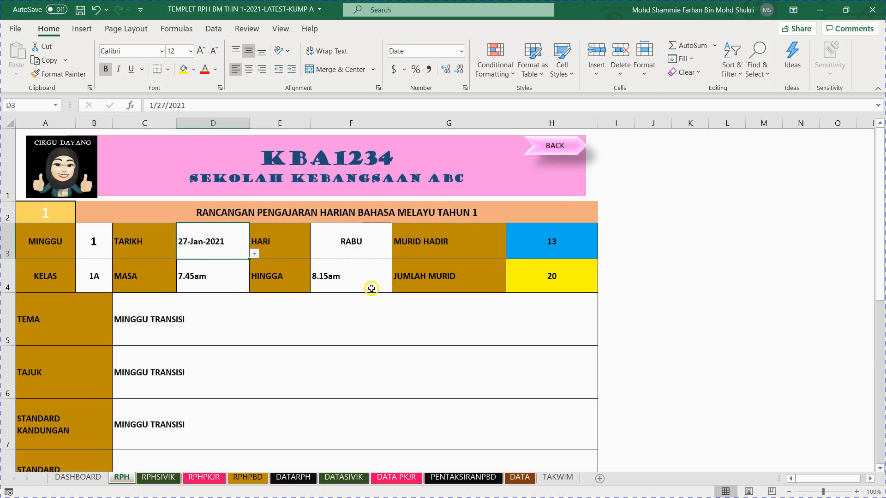
Step: Examine the start time choices offered for the MASA field, without changing the selection
{"action": "left_click", "coordinate": [207, 279]}
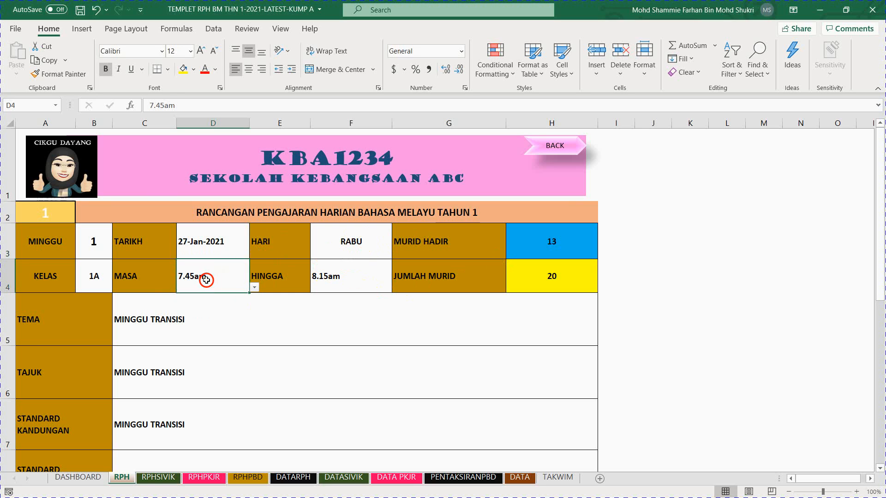
{"action": "left_click", "coordinate": [255, 288]}
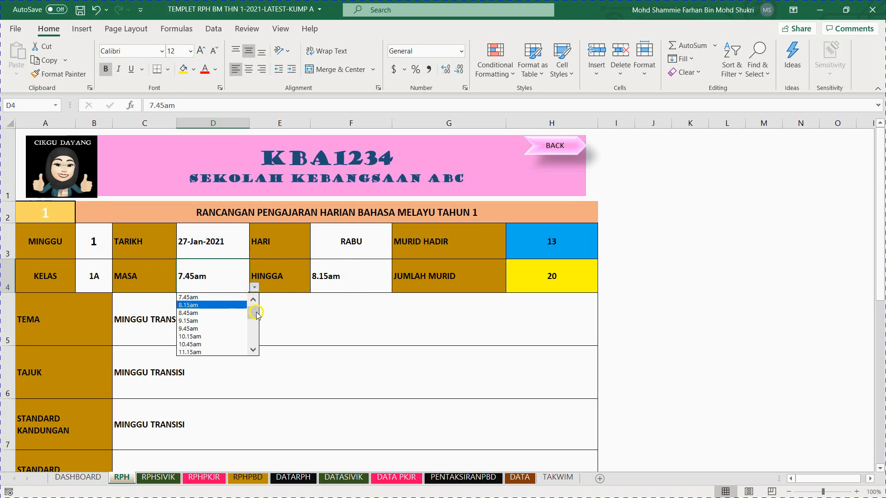
{"action": "mouse_move", "coordinate": [254, 311]}
{"action": "left_mouse_down"}
{"action": "mouse_move", "coordinate": [251, 328]}
{"action": "mouse_move", "coordinate": [253, 303]}
{"action": "mouse_move", "coordinate": [250, 330]}
{"action": "mouse_move", "coordinate": [250, 296]}
{"action": "left_mouse_up"}
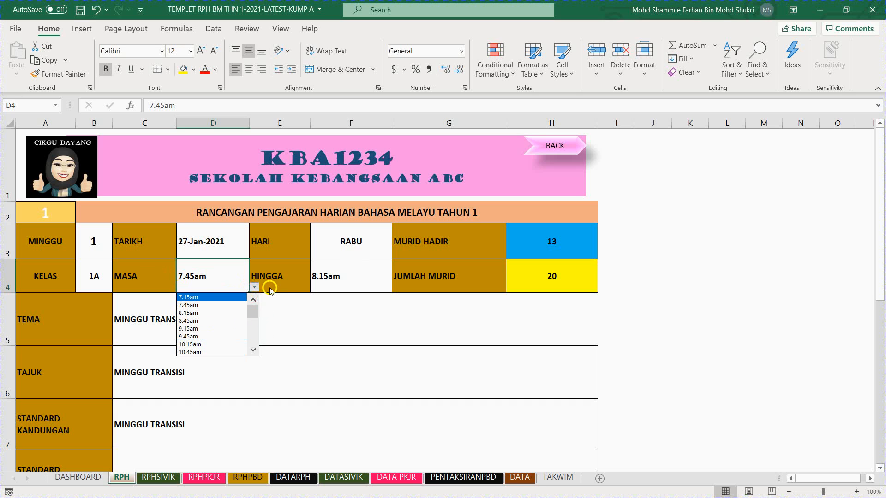
{"action": "left_click", "coordinate": [226, 280]}
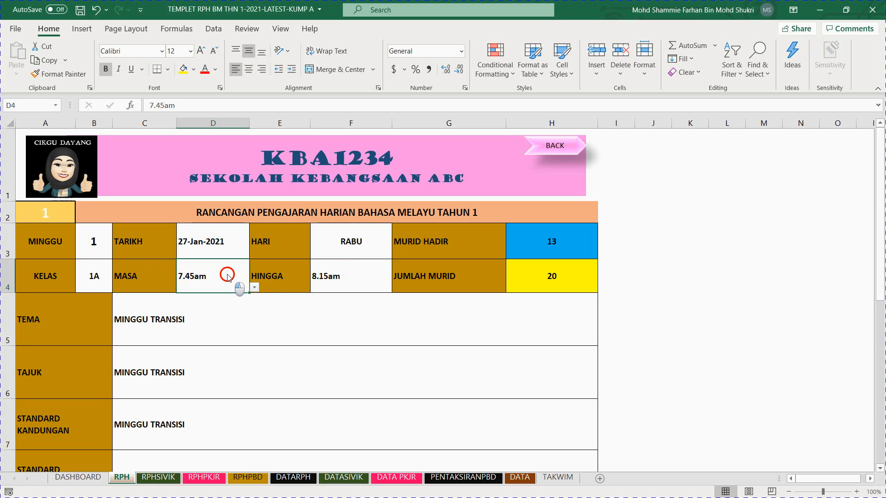
Step: Open the DATA sheet and examine its source columns for dates, assessment methods and set induction activities
{"action": "left_click", "coordinate": [518, 478]}
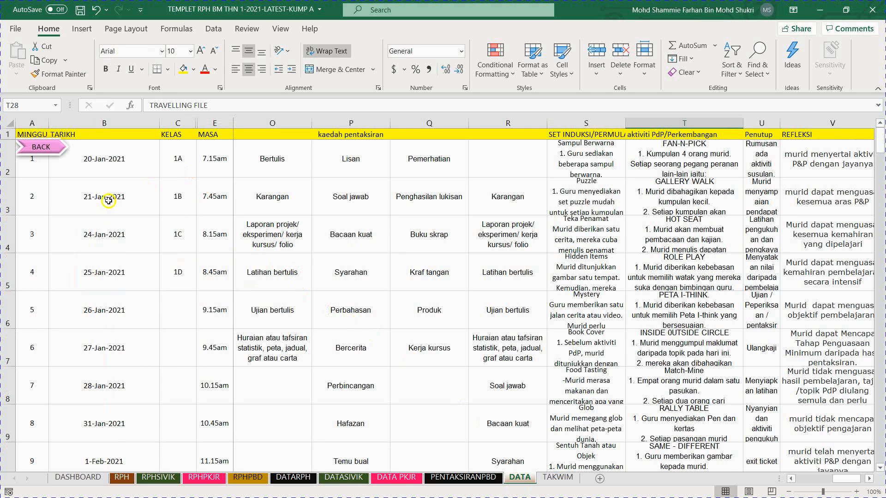
{"action": "left_click", "coordinate": [148, 172]}
{"action": "left_click", "coordinate": [307, 190]}
{"action": "left_click", "coordinate": [485, 212]}
{"action": "left_click", "coordinate": [578, 266]}
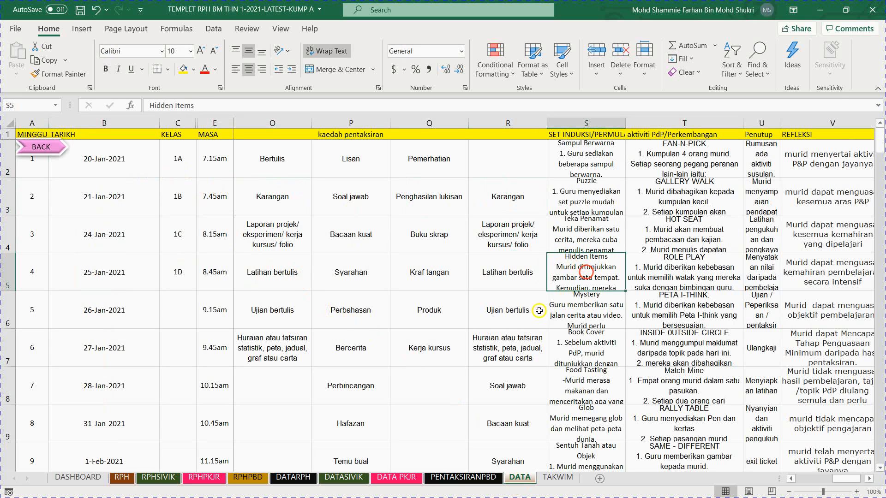
Step: Examine the class and assessment method source columns on the DATA sheet
{"action": "left_click", "coordinate": [515, 294]}
{"action": "left_click", "coordinate": [164, 186]}
{"action": "left_click", "coordinate": [244, 249]}
{"action": "left_click", "coordinate": [470, 271]}
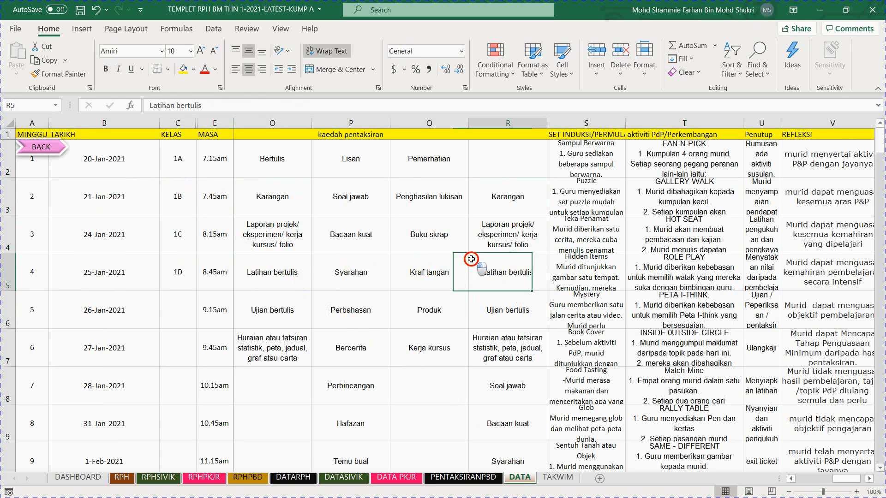
{"action": "left_click", "coordinate": [535, 294]}
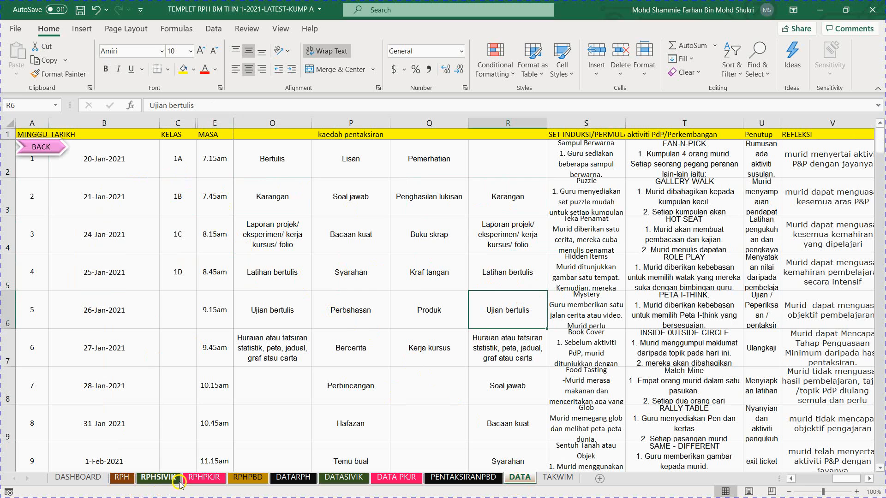
Step: Return to the RPH sheet and examine the attendance choices offered for the MURID HADIR field, without changing the selection
{"action": "left_click", "coordinate": [131, 481]}
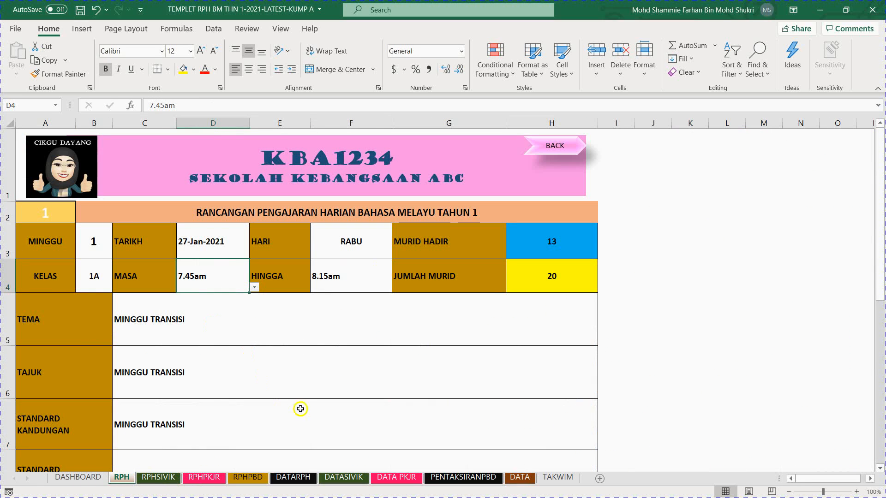
{"action": "left_click", "coordinate": [364, 283]}
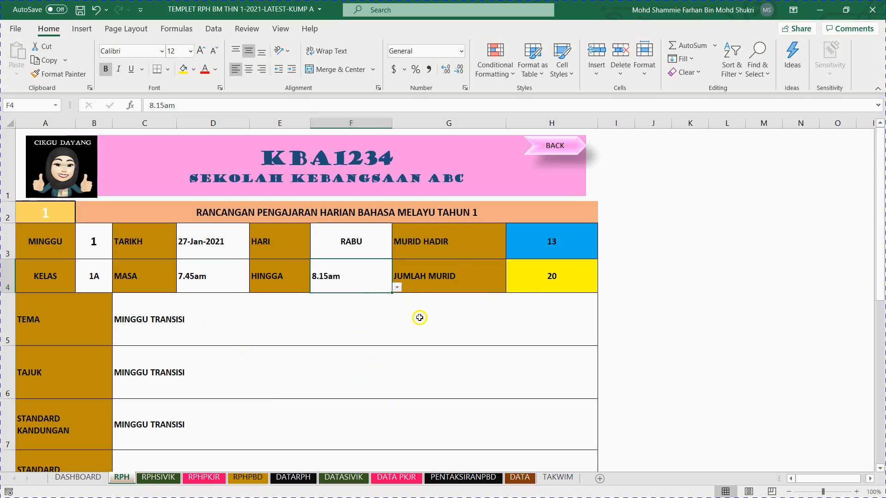
{"action": "left_click", "coordinate": [548, 247]}
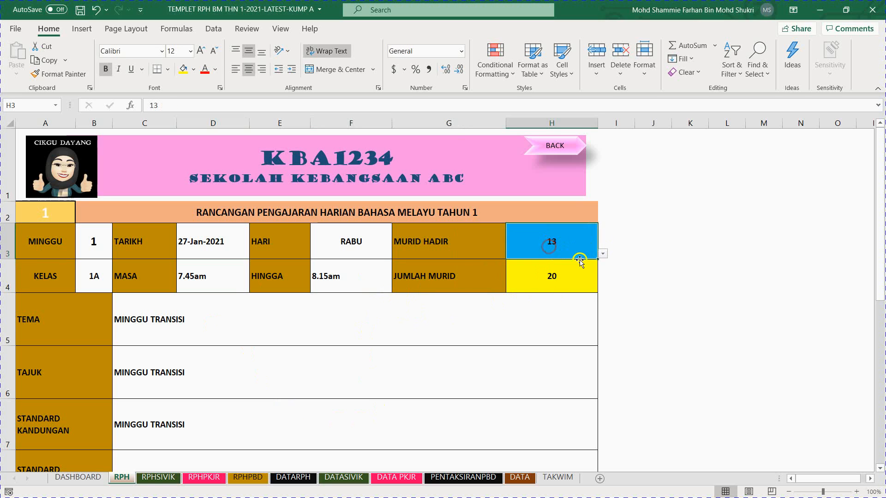
{"action": "left_click", "coordinate": [603, 254]}
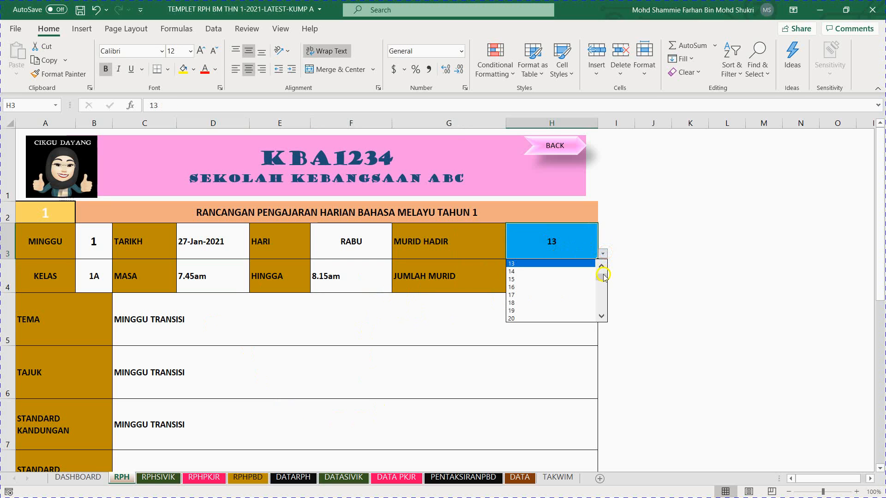
{"action": "left_click_drag", "start_coordinate": [601, 276], "coordinate": [600, 316]}
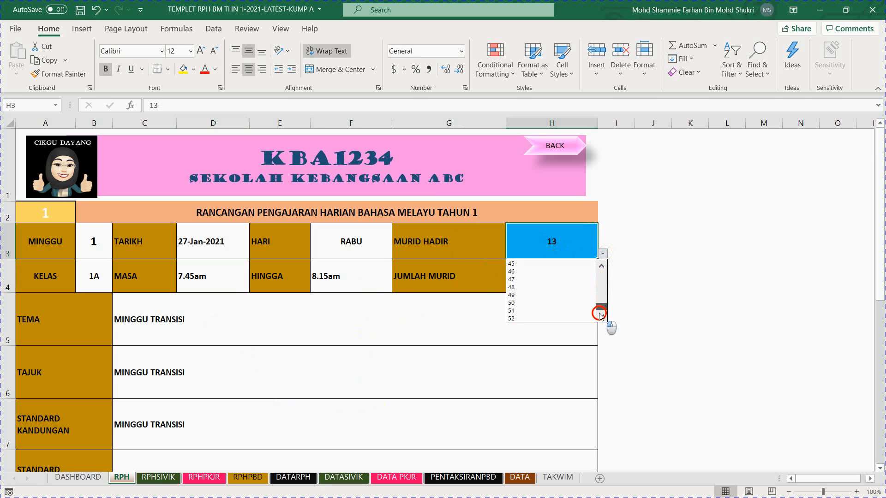
{"action": "left_click", "coordinate": [656, 241]}
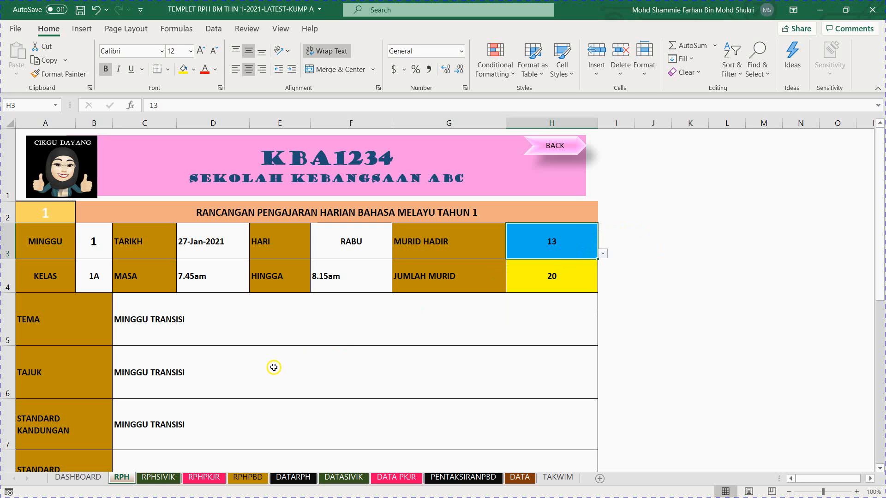
Step: Examine the lookup formulas behind the STANDARD KANDUNGAN, OBJEKTIF PEMBELAJARAN, SET INDUKSI and AKTIVITI fields
{"action": "scroll", "coordinate": [256, 345], "scroll_direction": "down", "scroll_amount": 2}
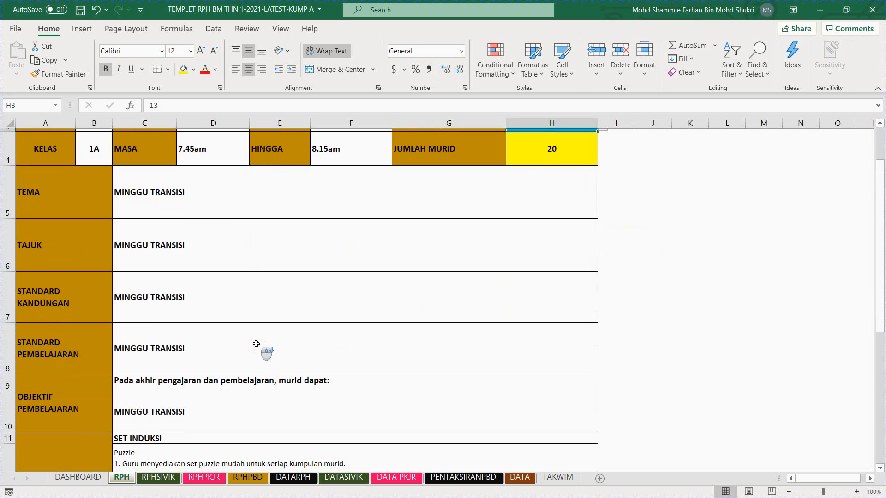
{"action": "scroll", "coordinate": [257, 343], "scroll_direction": "up", "scroll_amount": 1}
{"action": "left_click", "coordinate": [210, 273]}
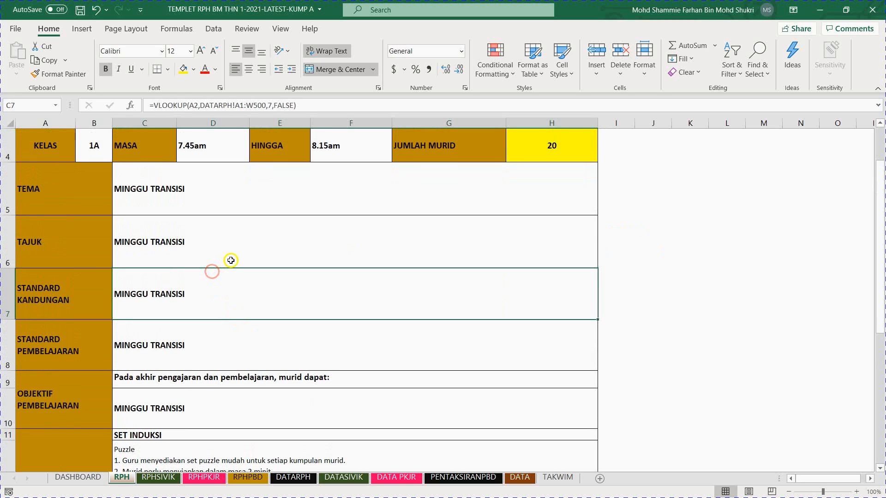
{"action": "scroll", "coordinate": [249, 288], "scroll_direction": "down", "scroll_amount": 2}
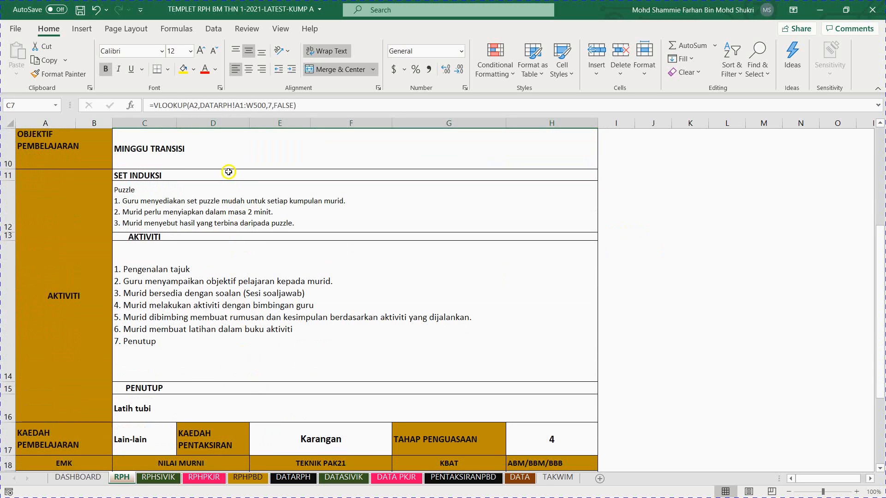
{"action": "left_click", "coordinate": [224, 149]}
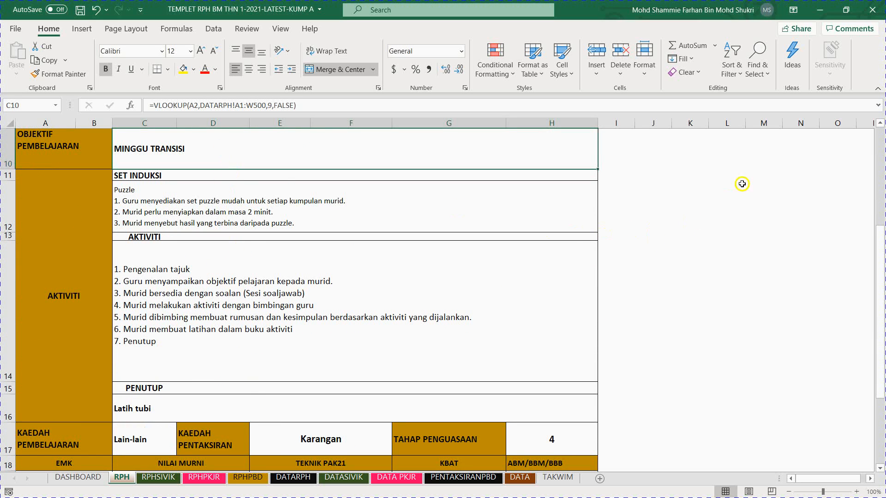
{"action": "left_click", "coordinate": [203, 197]}
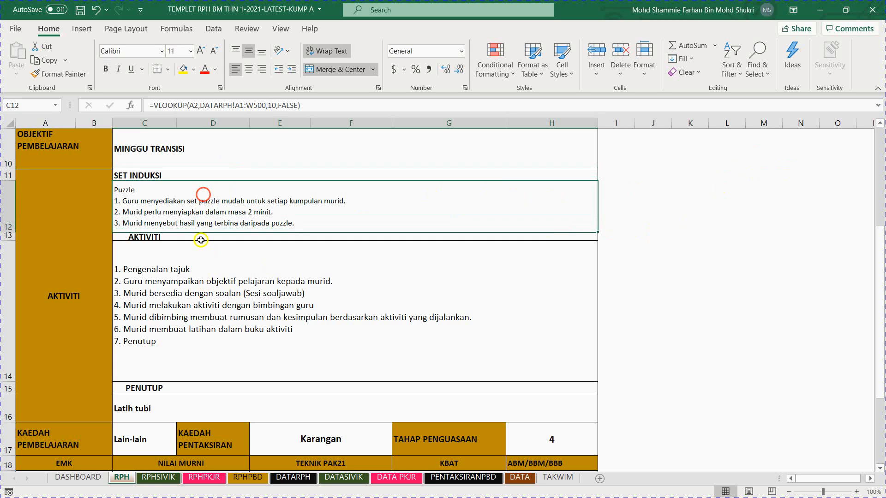
{"action": "left_click", "coordinate": [210, 287]}
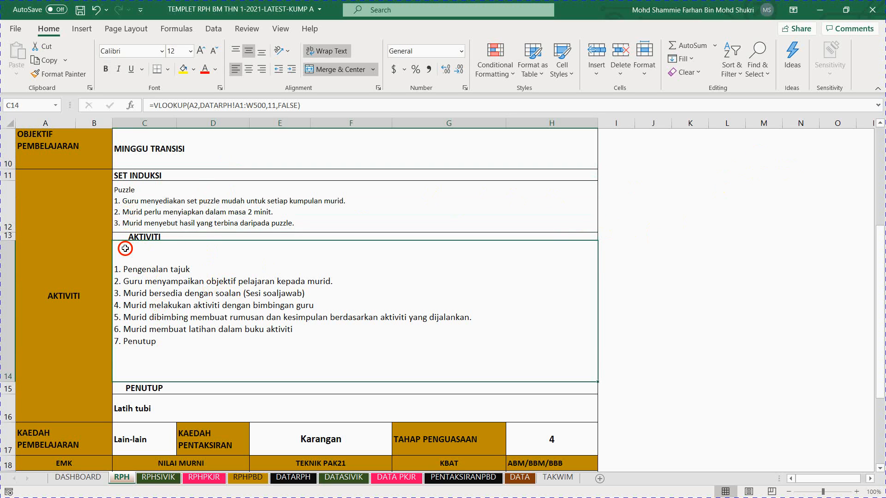
{"action": "left_click", "coordinate": [138, 209]}
{"action": "left_click", "coordinate": [158, 271]}
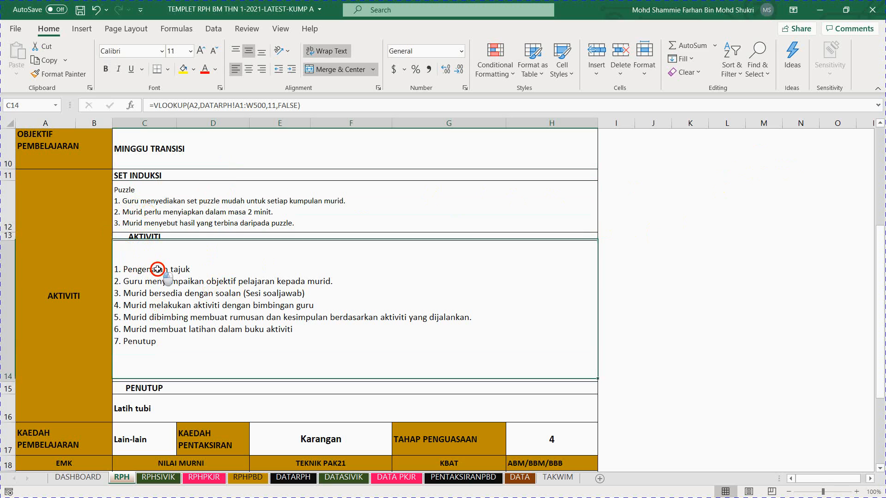
{"action": "left_click", "coordinate": [146, 201]}
{"action": "left_click", "coordinate": [146, 282]}
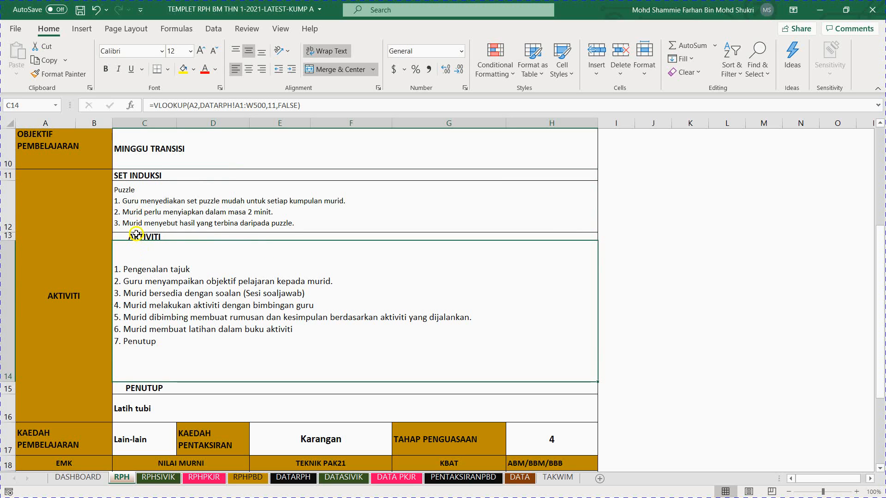
Step: Review the lesson plan from its header through the objectives and activities, and dismiss the chat notification
{"action": "scroll", "coordinate": [166, 247], "scroll_direction": "up", "scroll_amount": 3}
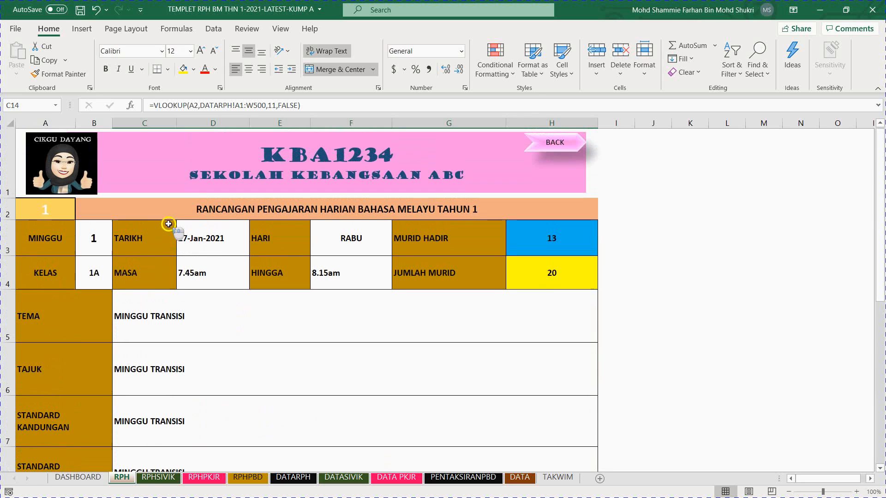
{"action": "scroll", "coordinate": [183, 310], "scroll_direction": "down", "scroll_amount": 1}
{"action": "scroll", "coordinate": [183, 310], "scroll_direction": "down", "scroll_amount": 2}
{"action": "scroll", "coordinate": [134, 258], "scroll_direction": "up", "scroll_amount": 4}
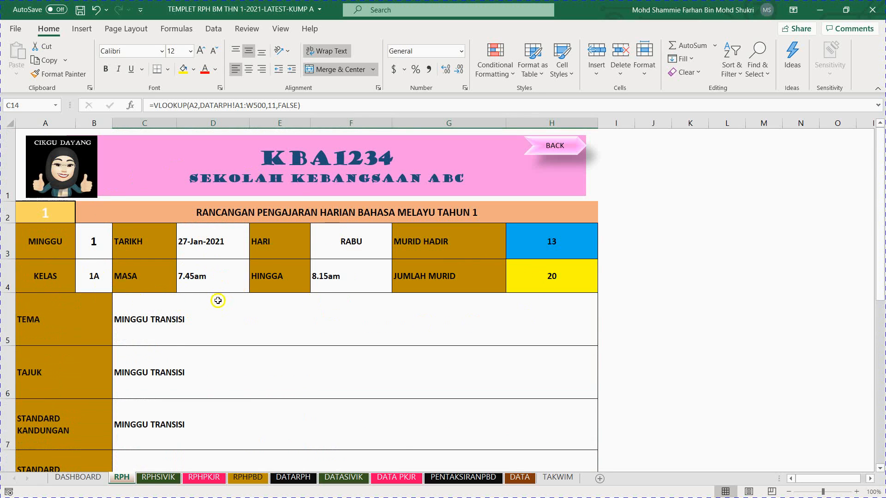
{"action": "scroll", "coordinate": [222, 314], "scroll_direction": "down", "scroll_amount": 1}
{"action": "scroll", "coordinate": [222, 313], "scroll_direction": "down", "scroll_amount": 1}
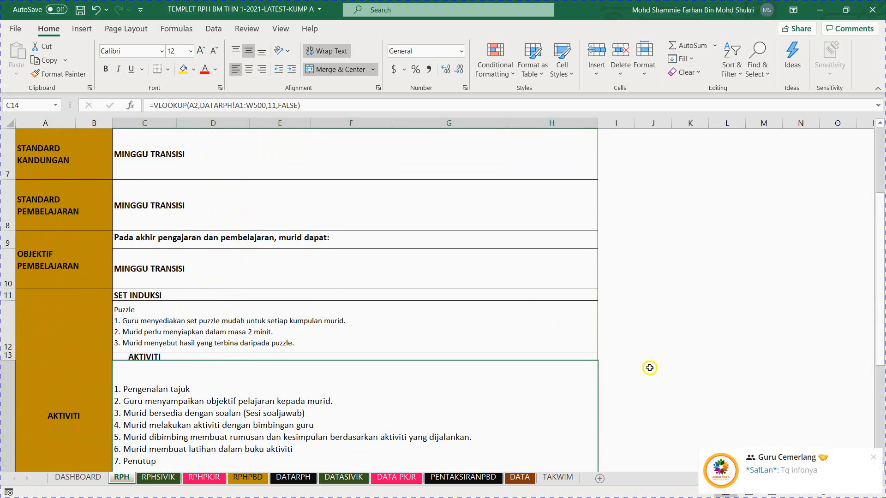
{"action": "left_click", "coordinate": [869, 457]}
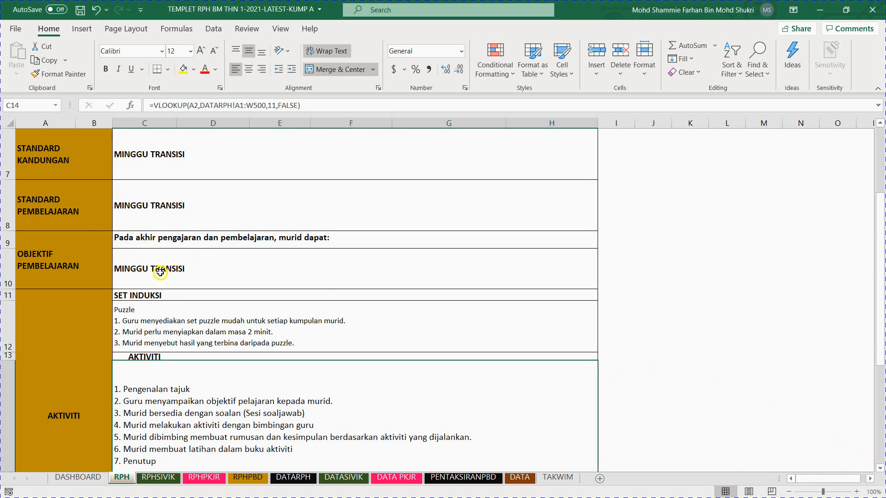
Step: Check the formulas that fill the set induction, activity, PENUTUP and KAEDAH PEMBELAJARAN cells
{"action": "left_click", "coordinate": [159, 316]}
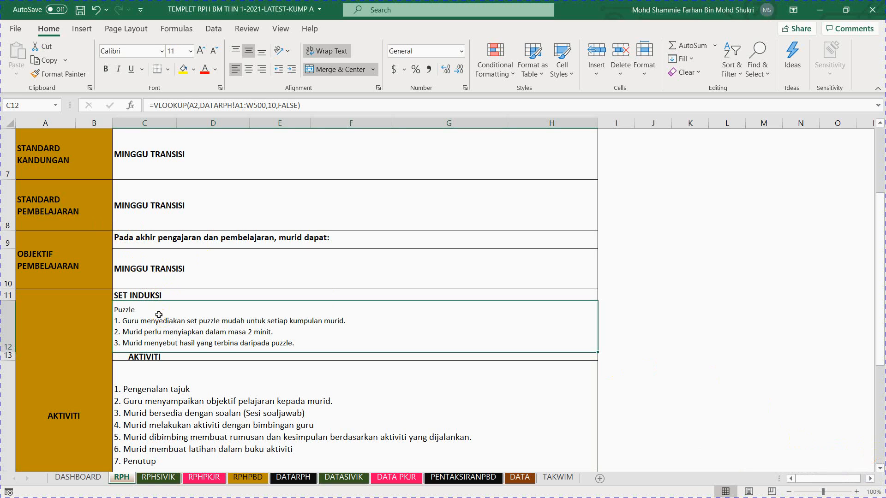
{"action": "left_click", "coordinate": [191, 395]}
{"action": "scroll", "coordinate": [185, 376], "scroll_direction": "down", "scroll_amount": 2}
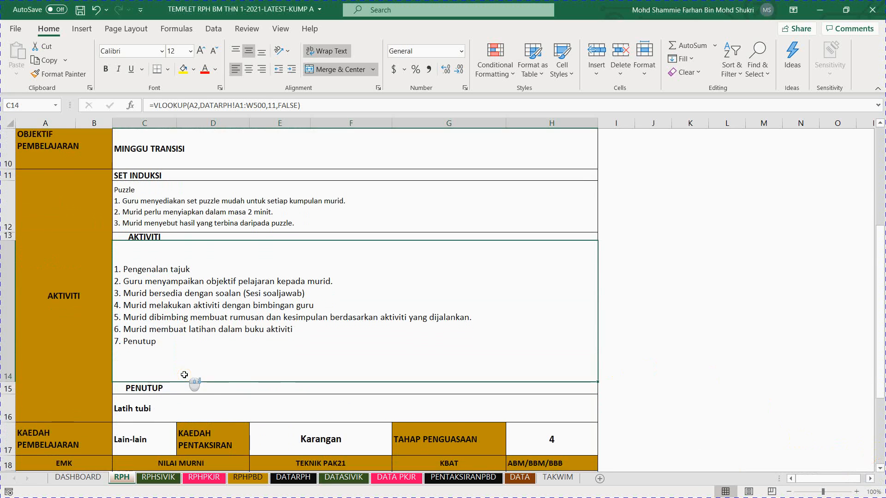
{"action": "left_click", "coordinate": [143, 305]}
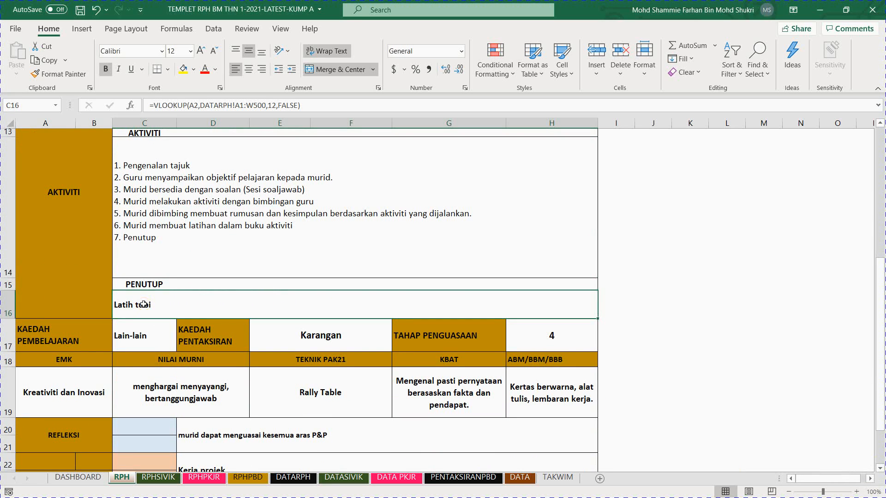
{"action": "left_click", "coordinate": [138, 334]}
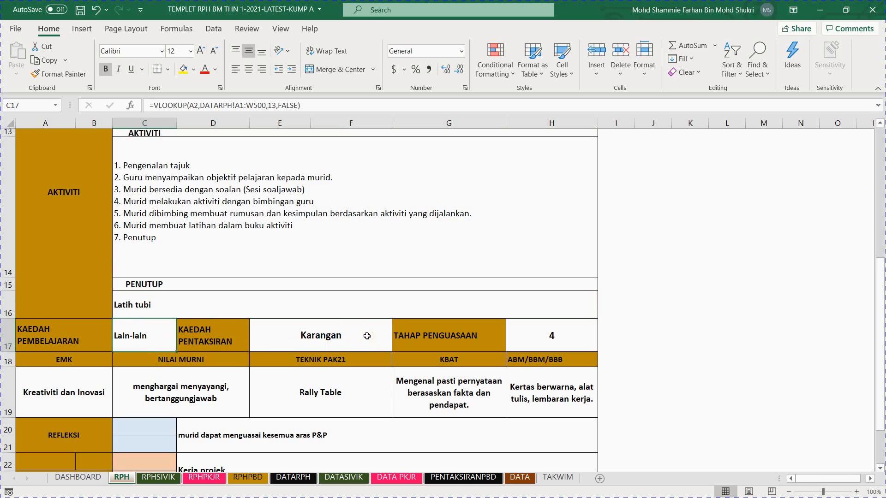
Step: Try Ujian bertulis as the assessment method in the KAEDAH PENTAKSIRAN field and finally set it to Bacaan kuat
{"action": "left_click", "coordinate": [342, 336]}
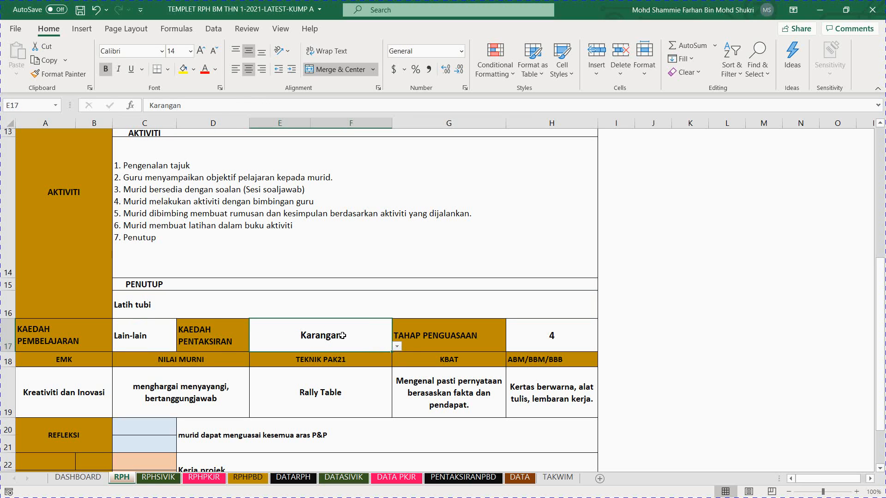
{"action": "left_click", "coordinate": [397, 349]}
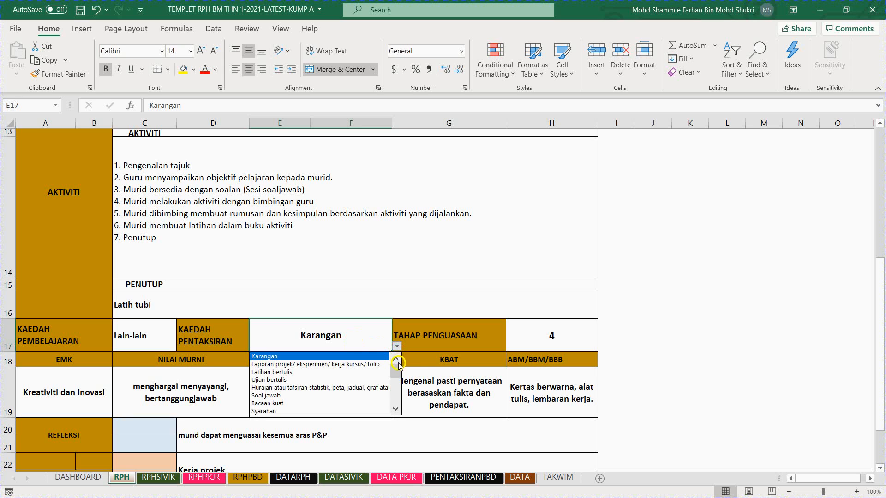
{"action": "mouse_move", "coordinate": [399, 364]}
{"action": "left_mouse_down"}
{"action": "mouse_move", "coordinate": [391, 409]}
{"action": "mouse_move", "coordinate": [397, 354]}
{"action": "left_mouse_up"}
{"action": "left_click", "coordinate": [340, 379]}
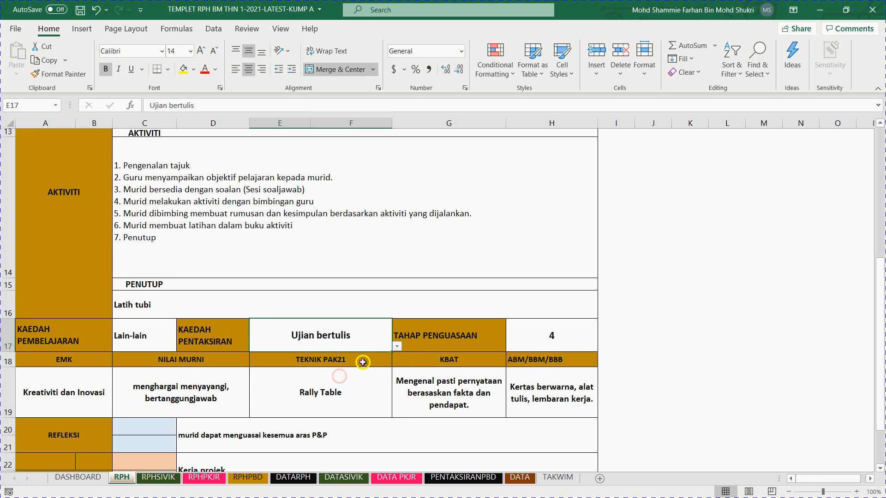
{"action": "left_click", "coordinate": [397, 346]}
{"action": "left_click", "coordinate": [350, 380]}
Step: Examine the mastery levels offered for the TAHAP PENGUASAAN field, without changing the selection
{"action": "left_click", "coordinate": [535, 341]}
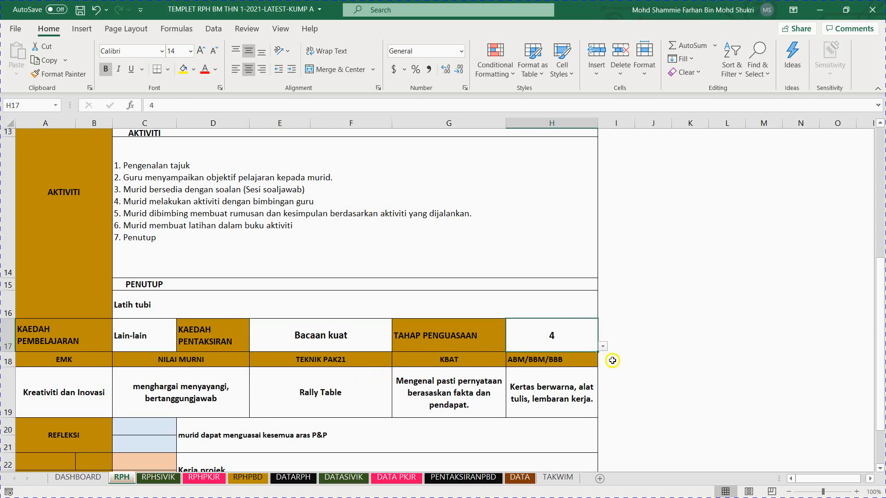
{"action": "left_click", "coordinate": [604, 348]}
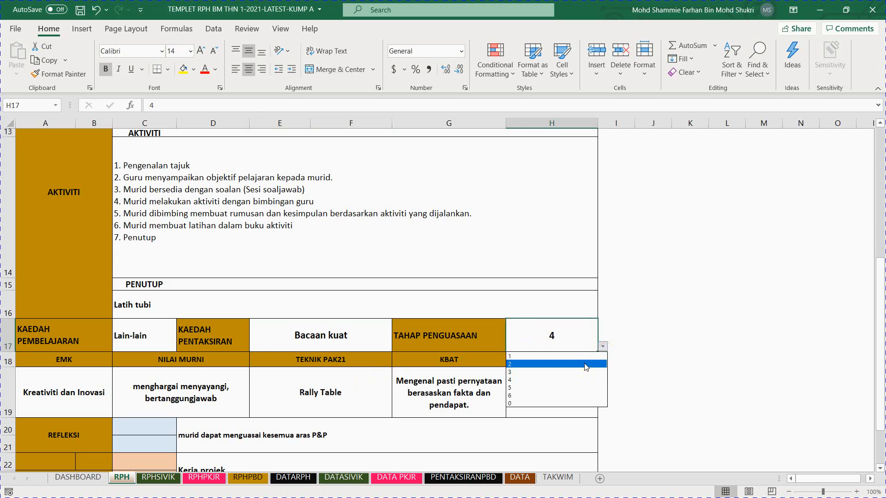
{"action": "left_click", "coordinate": [570, 334]}
Step: Examine the formulas behind the EMK, NILAI MURNI and TEKNIK PAK21 fields, and revisit the selectable KAEDAH PENTAKSIRAN and TAHAP PENGUASAAN fields
{"action": "left_click", "coordinate": [67, 389]}
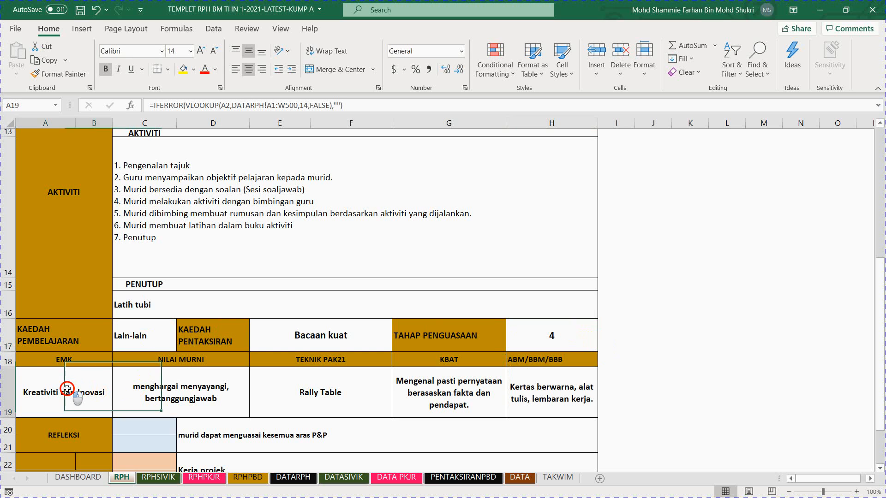
{"action": "left_click", "coordinate": [157, 413]}
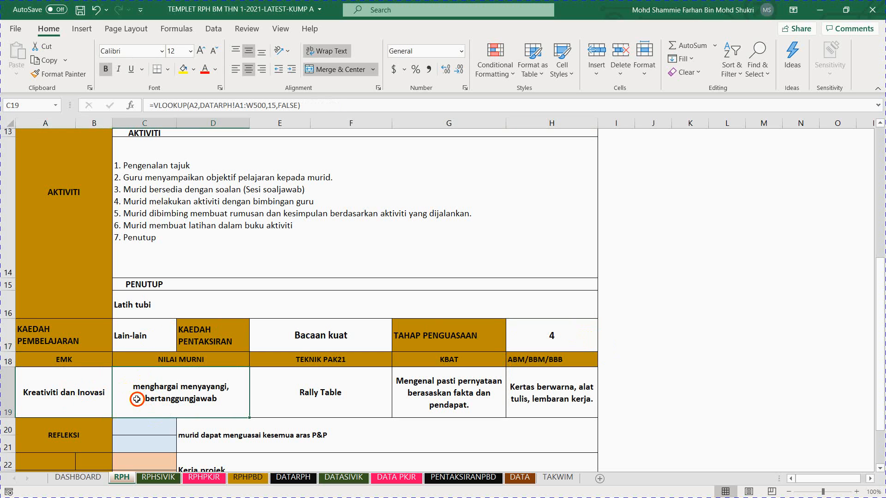
{"action": "left_click", "coordinate": [312, 400]}
{"action": "scroll", "coordinate": [324, 392], "scroll_direction": "down", "scroll_amount": 1}
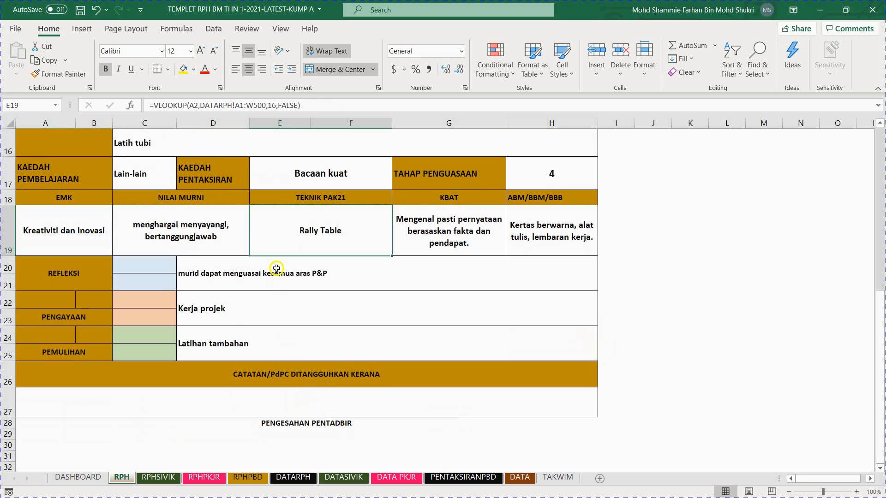
{"action": "left_click", "coordinate": [335, 183]}
{"action": "left_click", "coordinate": [534, 174]}
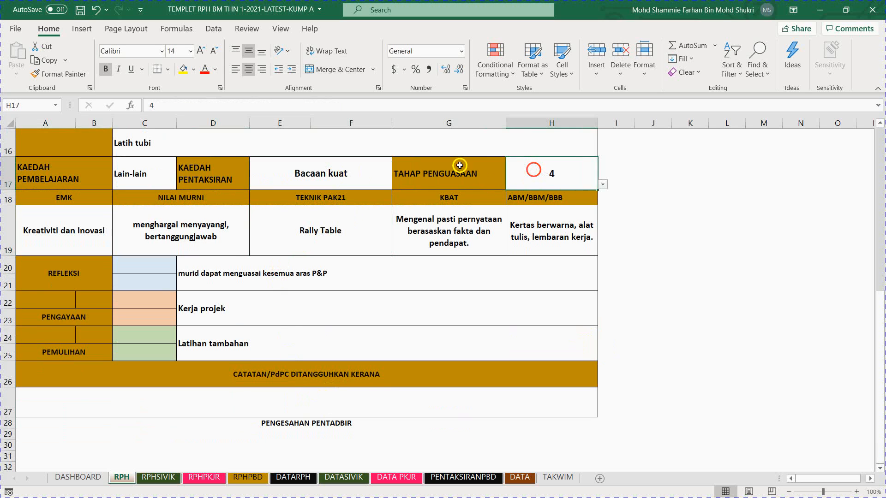
Step: Review the RPH sheet's fields from the class and MASA details through TEMA, TAJUK and the standards down to OBJEKTIF PEMBELAJARAN
{"action": "scroll", "coordinate": [228, 192], "scroll_direction": "up", "scroll_amount": 5}
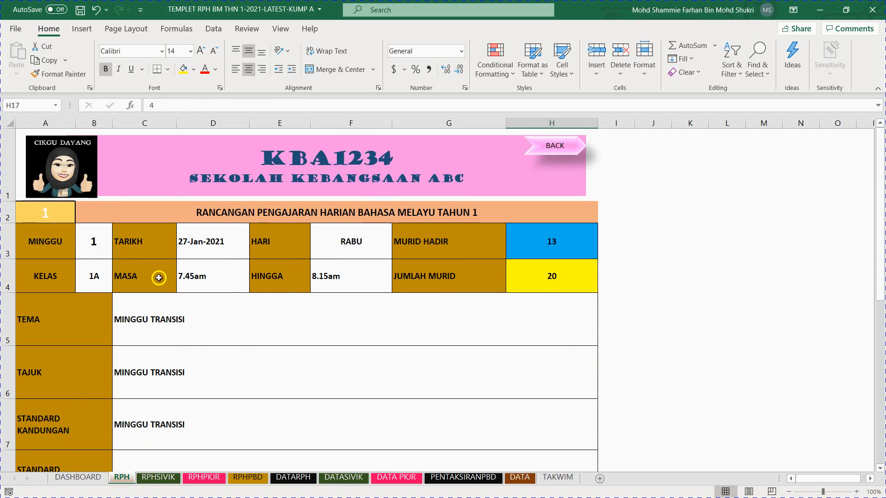
{"action": "scroll", "coordinate": [451, 323], "scroll_direction": "down", "scroll_amount": 2}
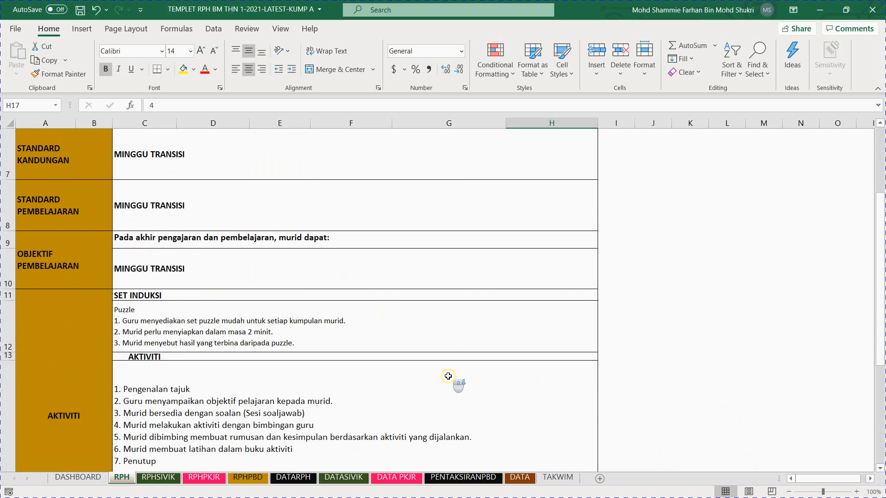
{"action": "scroll", "coordinate": [443, 360], "scroll_direction": "down", "scroll_amount": 4}
{"action": "scroll", "coordinate": [364, 258], "scroll_direction": "up", "scroll_amount": 5}
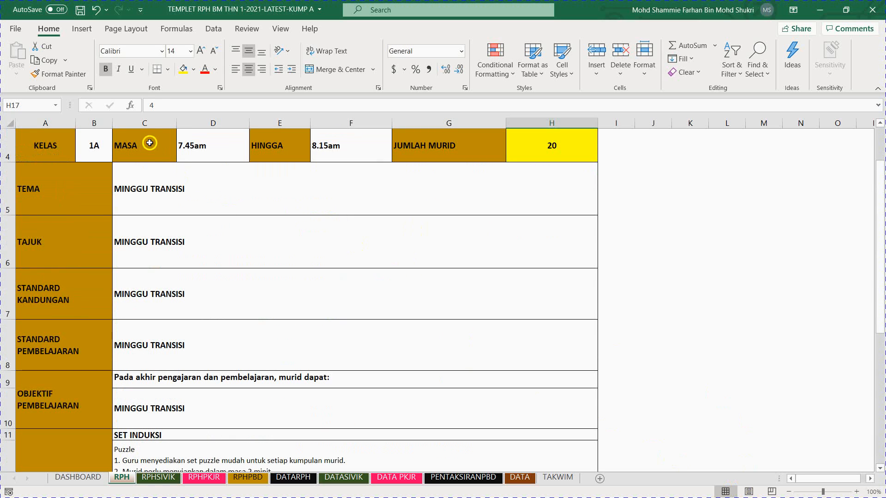
{"action": "left_click", "coordinate": [106, 140]}
{"action": "left_click", "coordinate": [203, 143]}
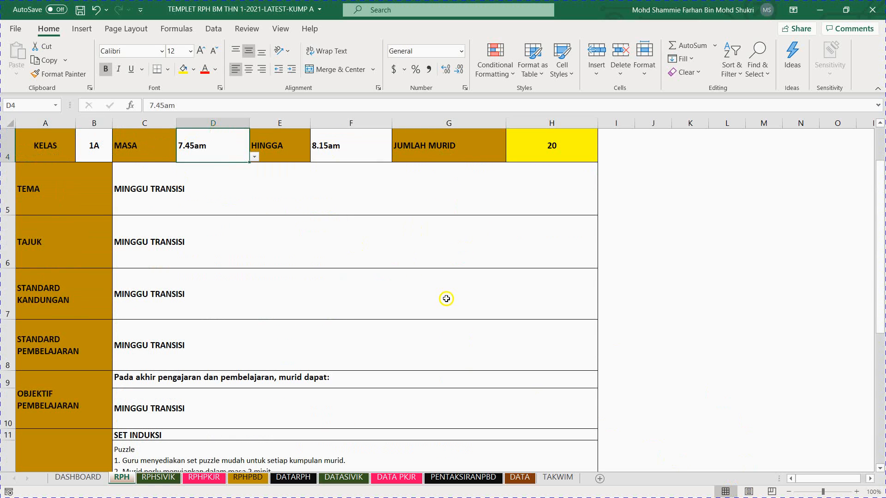
{"action": "left_click_drag", "start_coordinate": [386, 228], "coordinate": [405, 386]}
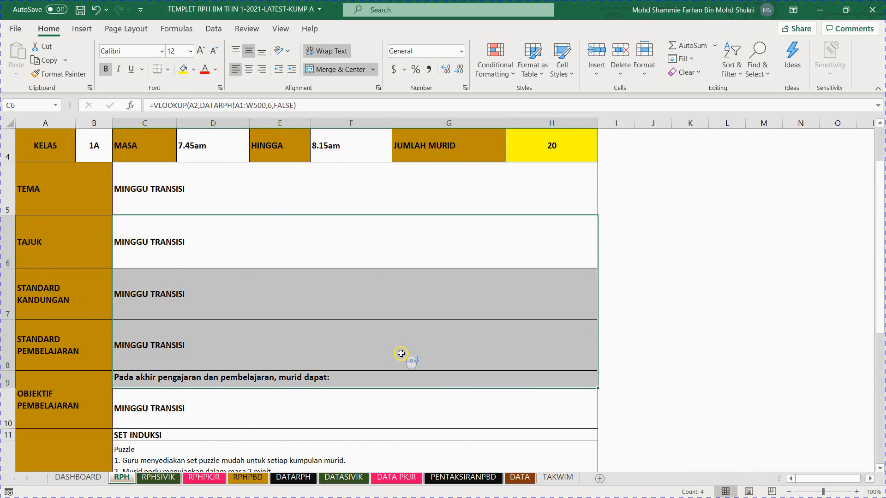
{"action": "scroll", "coordinate": [401, 353], "scroll_direction": "down", "scroll_amount": 2}
{"action": "scroll", "coordinate": [401, 353], "scroll_direction": "up", "scroll_amount": 3}
{"action": "left_click", "coordinate": [415, 376]}
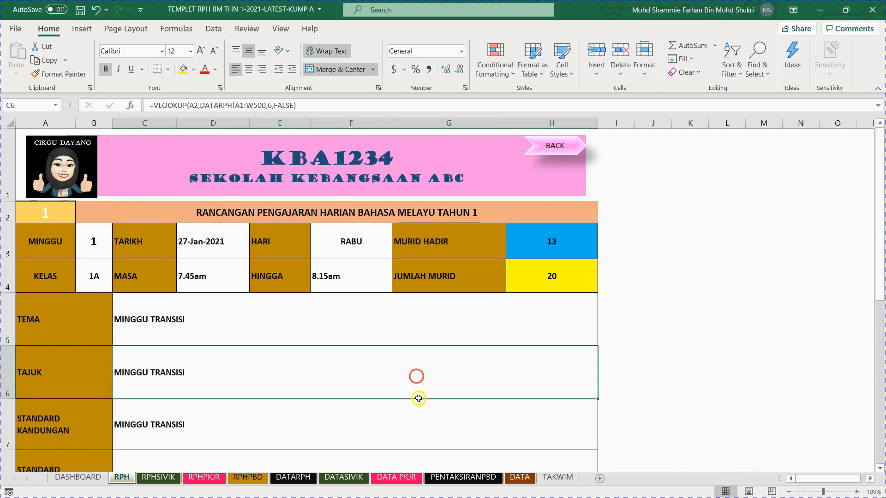
Step: Examine the lookup formulas behind the STANDARD PEMBELAJARAN, OBJEKTIF PEMBELAJARAN, SET INDUKSI, AKTIVITI and PENUTUP cells
{"action": "scroll", "coordinate": [418, 398], "scroll_direction": "down", "scroll_amount": 1}
{"action": "left_click", "coordinate": [421, 347]}
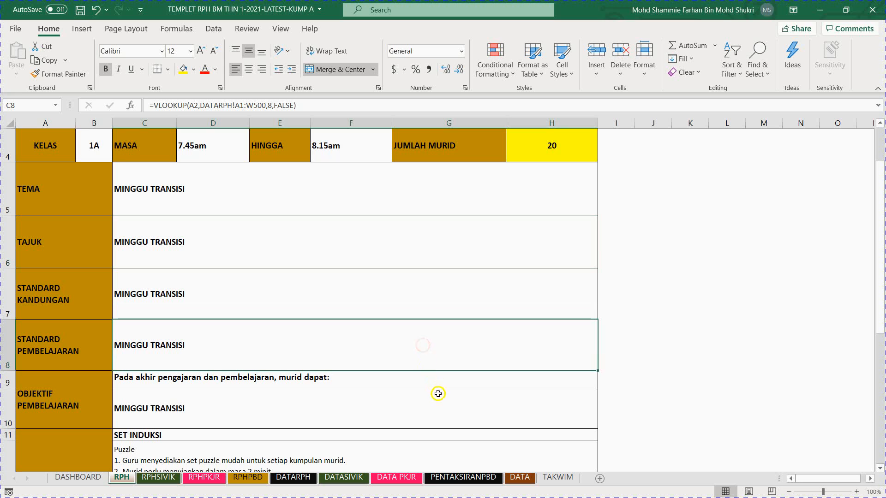
{"action": "left_click", "coordinate": [461, 401]}
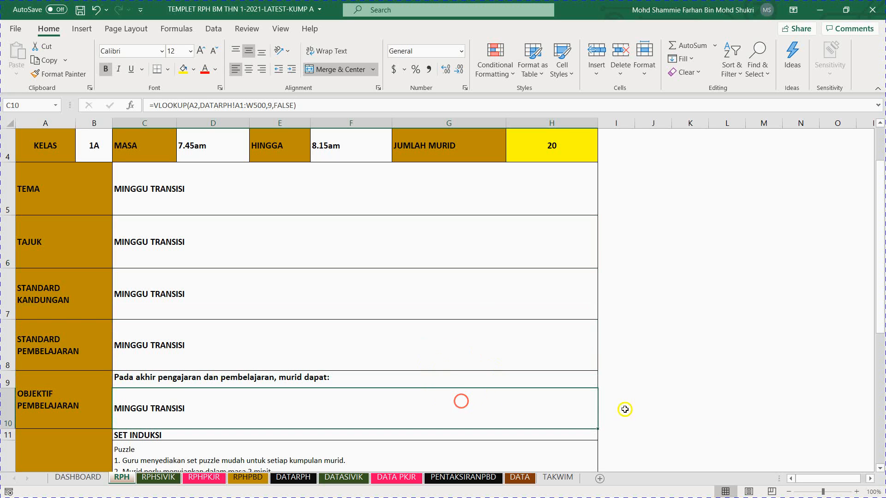
{"action": "left_click", "coordinate": [877, 468]}
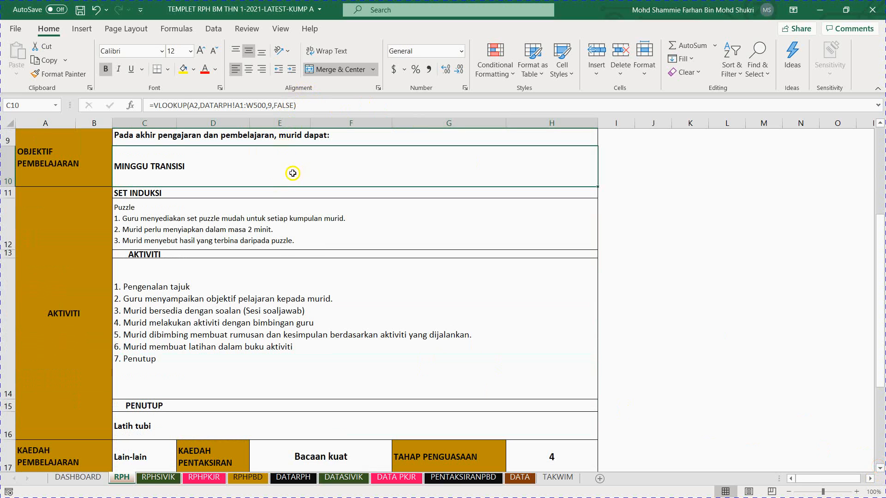
{"action": "left_click", "coordinate": [299, 221]}
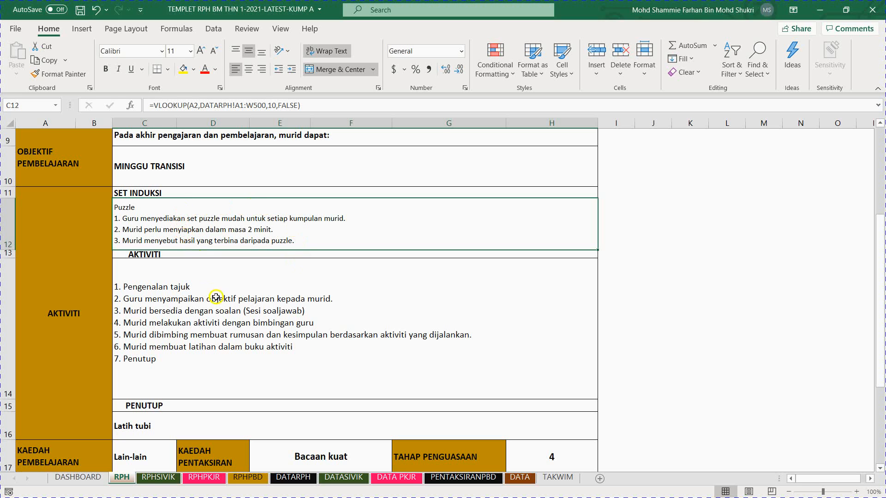
{"action": "left_click", "coordinate": [225, 322]}
{"action": "left_click", "coordinate": [228, 428]}
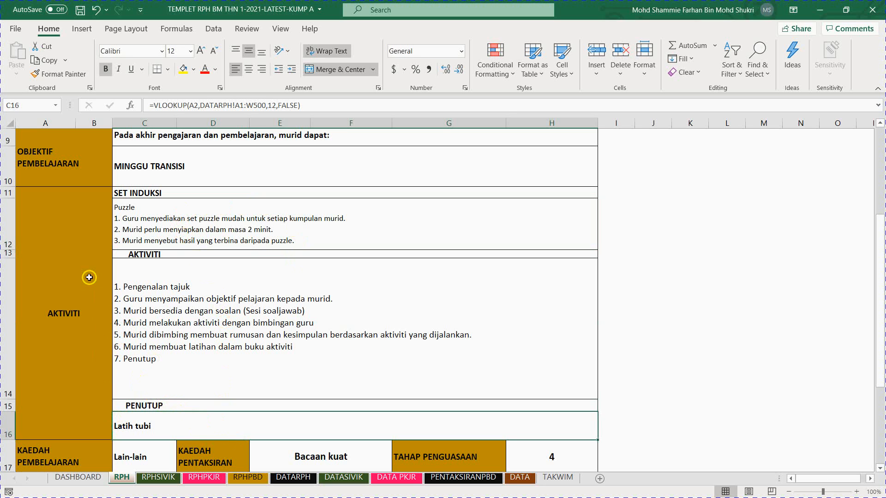
Step: View the lesson records on the DATARPH sheet and the option lists on the DATA sheet, and return to DATARPH
{"action": "left_click", "coordinate": [285, 478]}
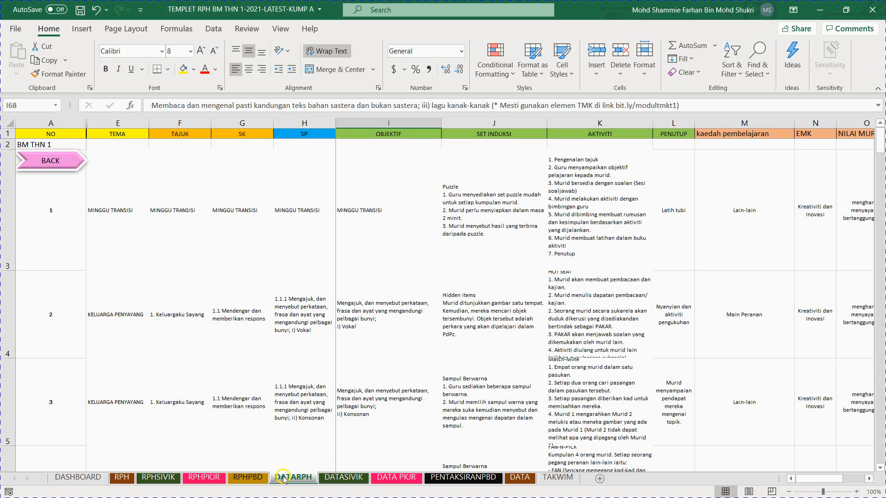
{"action": "left_click", "coordinate": [521, 478]}
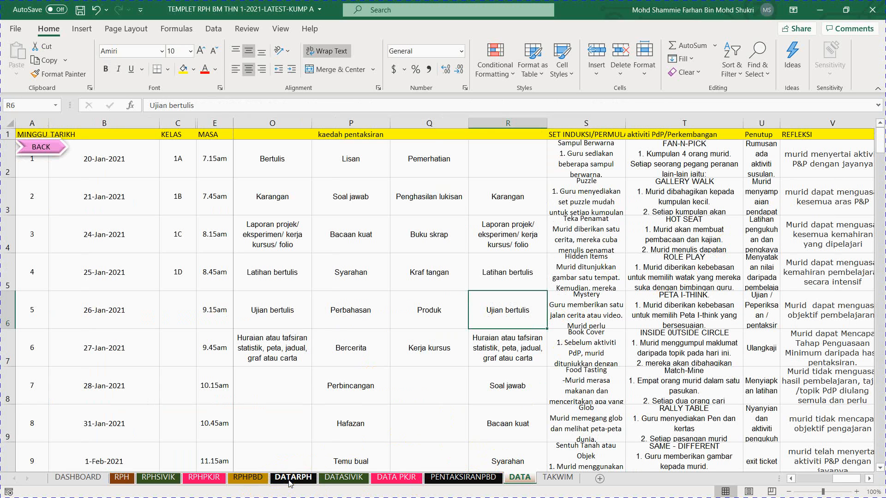
{"action": "left_click", "coordinate": [291, 478]}
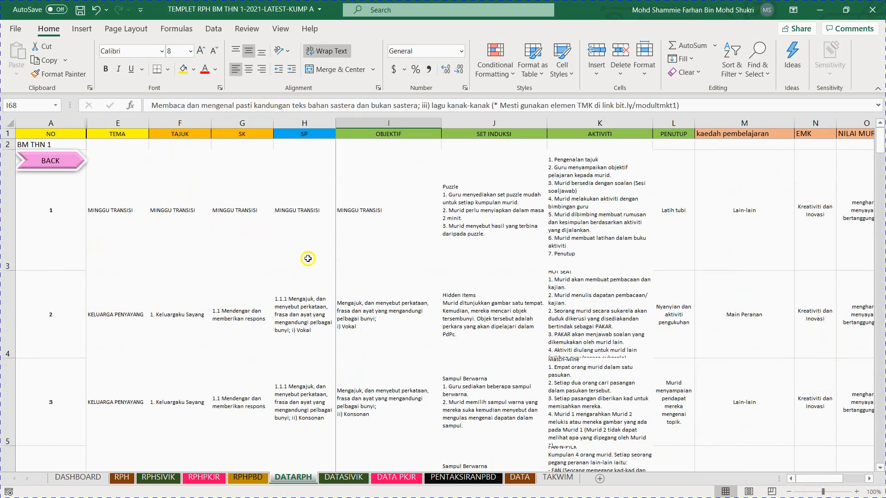
Step: Set the SET INDUKSI of lesson 1 on the DATARPH sheet to Sampul Berwarna
{"action": "left_click", "coordinate": [494, 180]}
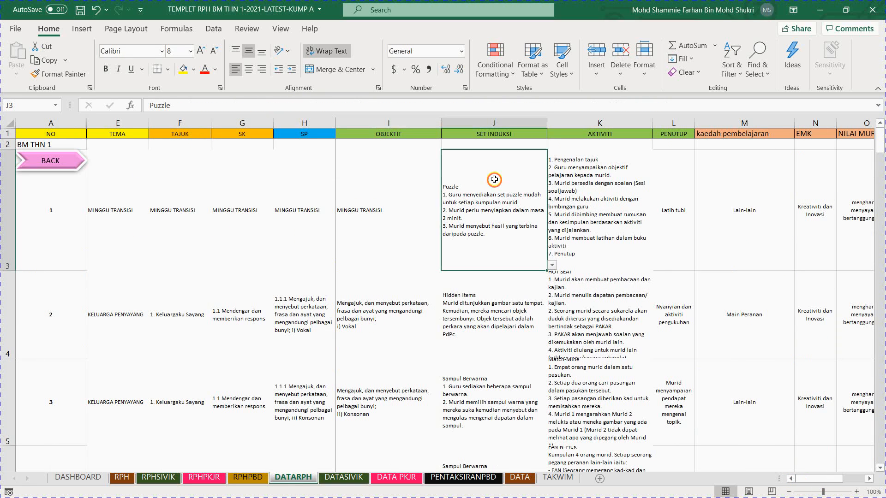
{"action": "left_click", "coordinate": [551, 266]}
{"action": "mouse_move", "coordinate": [553, 286]}
{"action": "left_mouse_down"}
{"action": "mouse_move", "coordinate": [547, 310]}
{"action": "mouse_move", "coordinate": [551, 279]}
{"action": "left_mouse_up"}
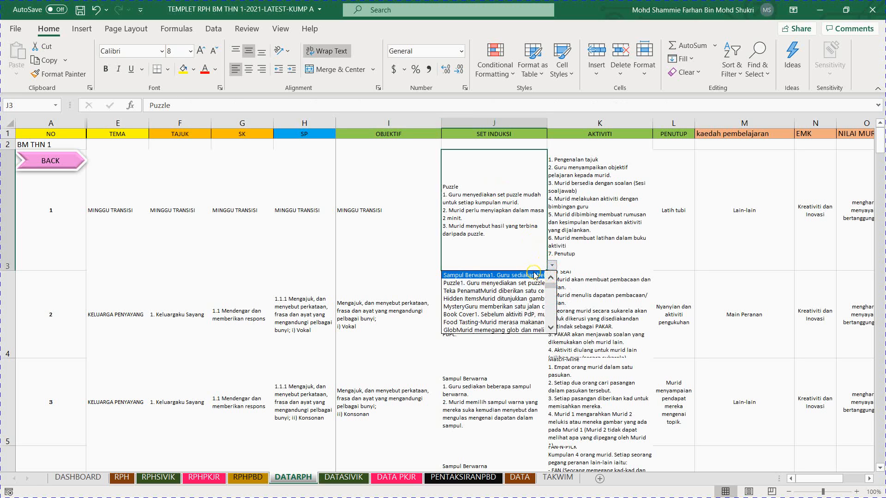
{"action": "left_click", "coordinate": [535, 276]}
Step: Try Hidden Items as lesson 1's SET INDUKSI and restore the Sampul Berwarna option
{"action": "left_click", "coordinate": [552, 266]}
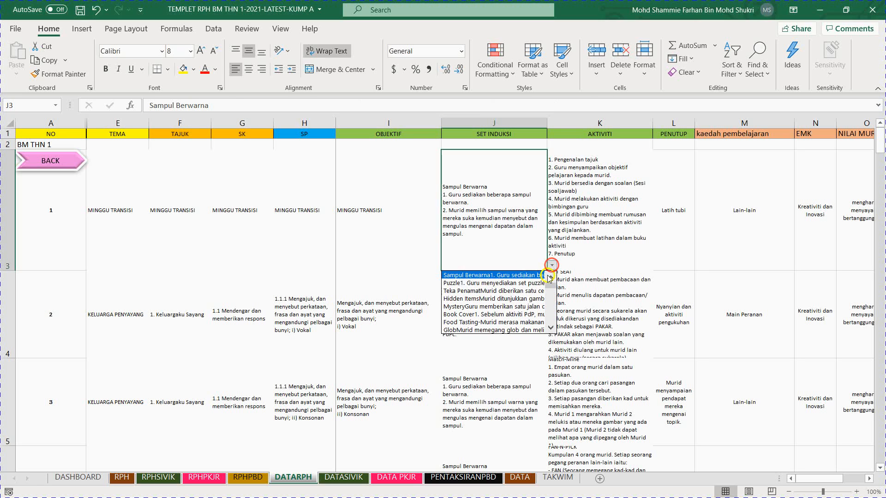
{"action": "left_click", "coordinate": [525, 295]}
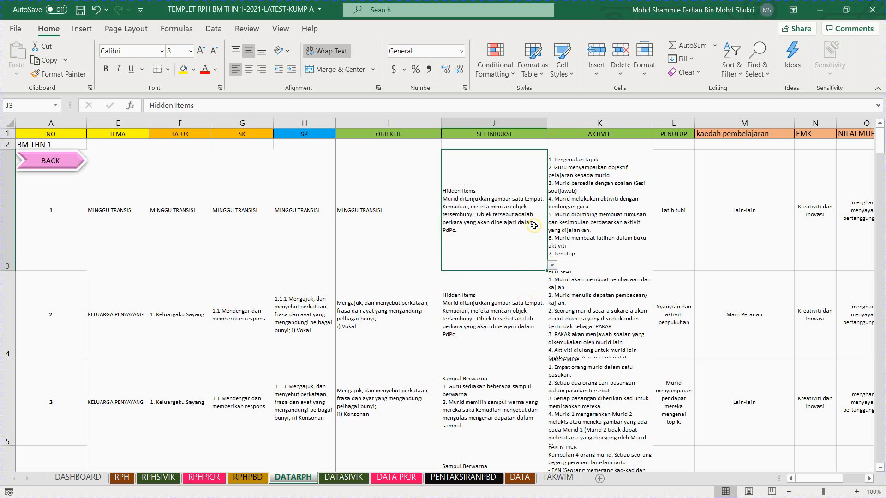
{"action": "left_click", "coordinate": [552, 266]}
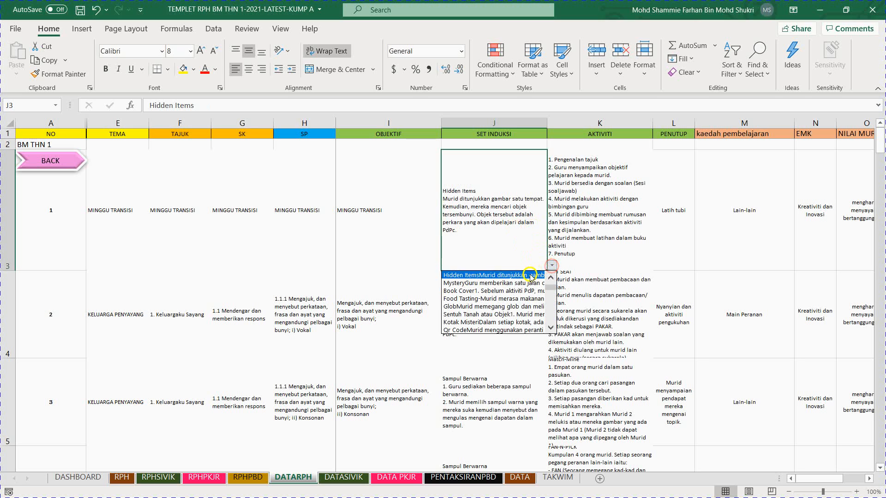
{"action": "scroll", "coordinate": [546, 292], "scroll_direction": "down", "scroll_amount": 3}
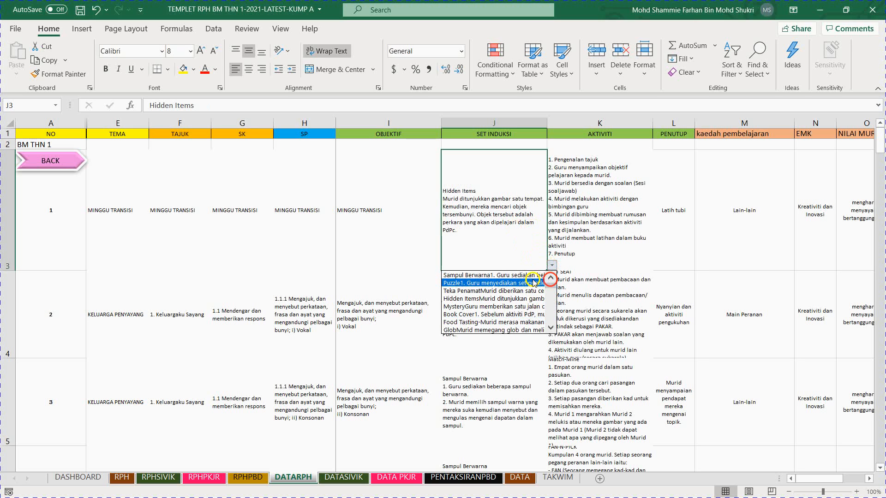
{"action": "left_click", "coordinate": [523, 272]}
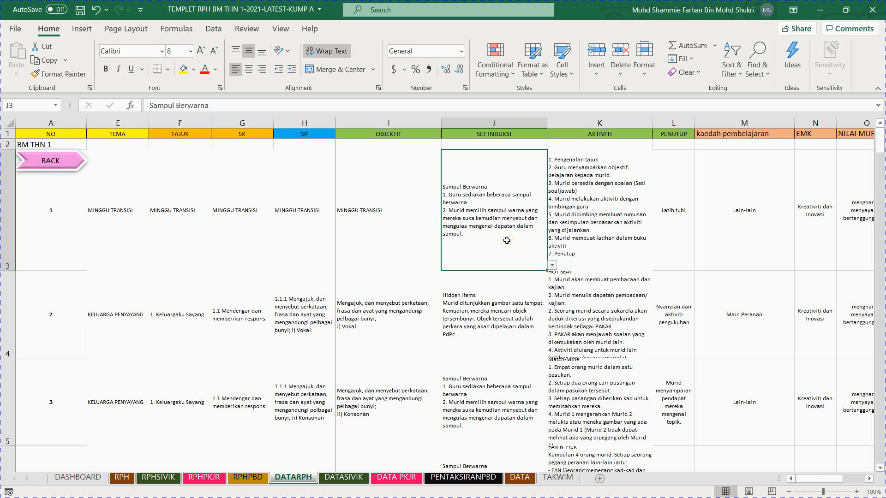
{"action": "left_click", "coordinate": [552, 265]}
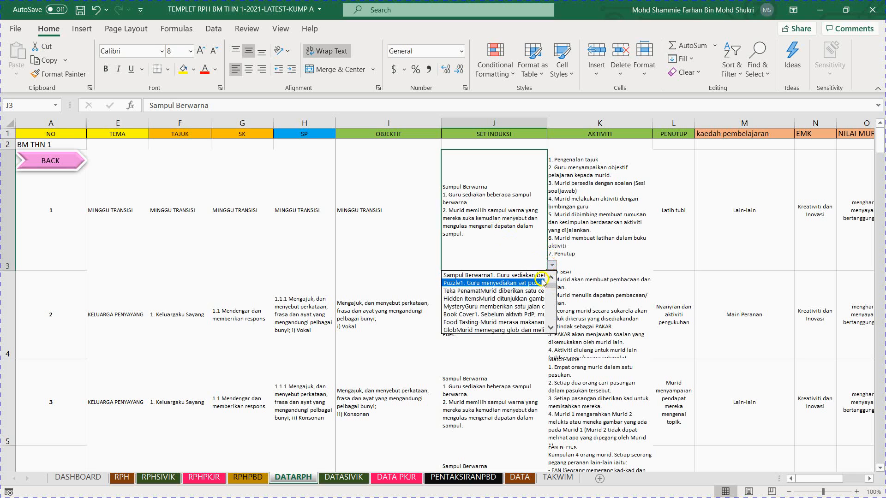
{"action": "left_click", "coordinate": [534, 276]}
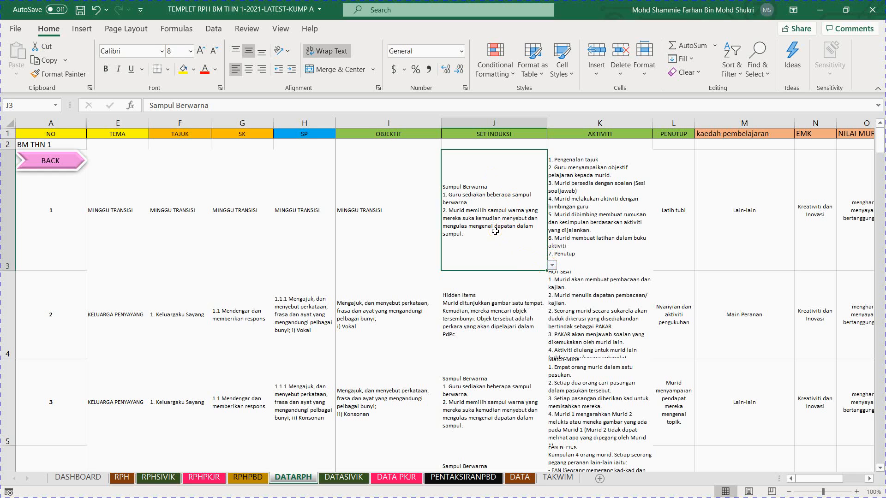
{"action": "left_click", "coordinate": [486, 201]}
{"action": "left_click", "coordinate": [465, 199]}
Step: Set the AKTIVITI of lesson 1 to FAN-N-PICK and dismiss the pop-up message notification
{"action": "left_click", "coordinate": [611, 206]}
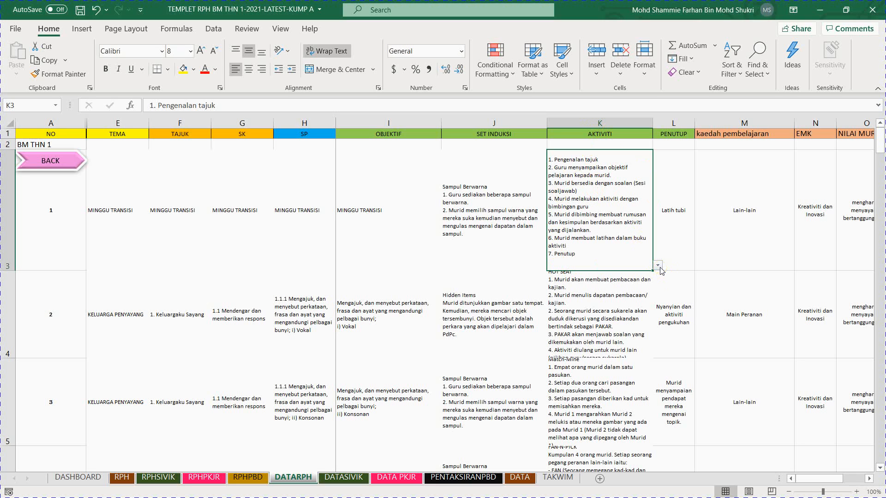
{"action": "left_click", "coordinate": [657, 265]}
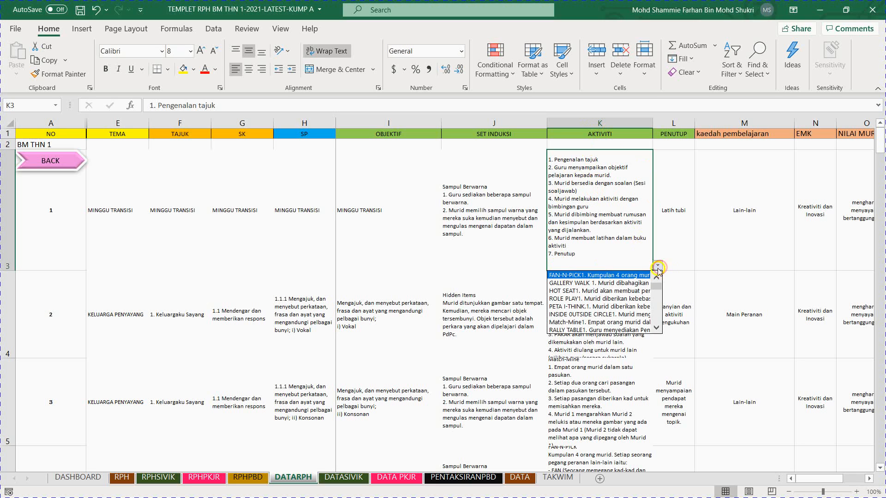
{"action": "left_click", "coordinate": [621, 276]}
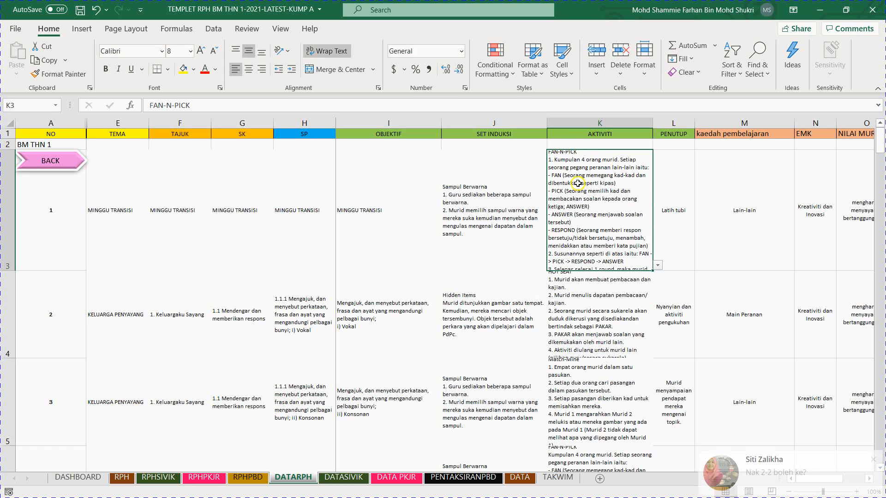
{"action": "left_click", "coordinate": [873, 457]}
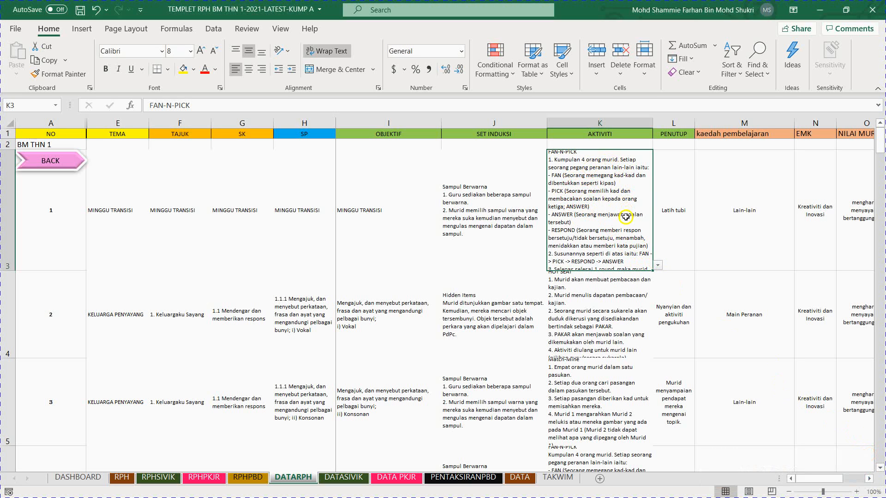
Step: Set the TEKNIK PAK21 of lesson 1 to Fan-N-Pick to match its activity
{"action": "mouse_move", "coordinate": [808, 480]}
{"action": "left_mouse_down"}
{"action": "mouse_move", "coordinate": [825, 478]}
{"action": "mouse_move", "coordinate": [805, 480]}
{"action": "mouse_move", "coordinate": [818, 482]}
{"action": "left_mouse_up"}
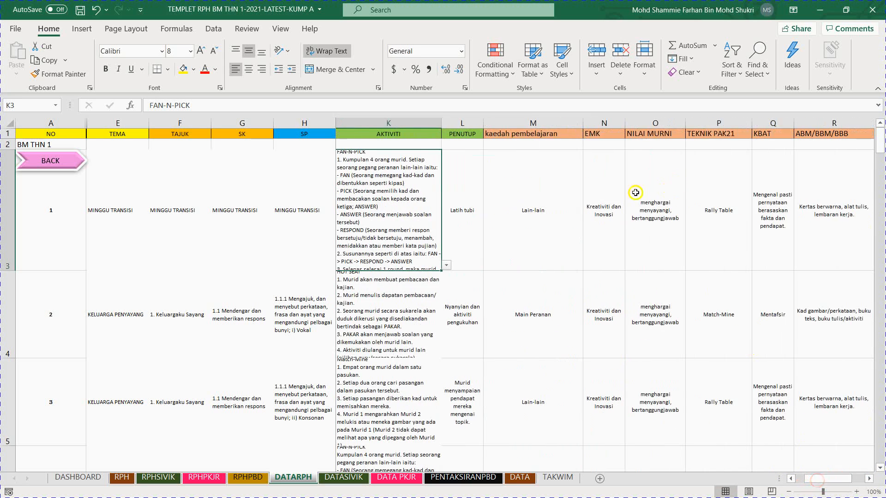
{"action": "left_click", "coordinate": [717, 183]}
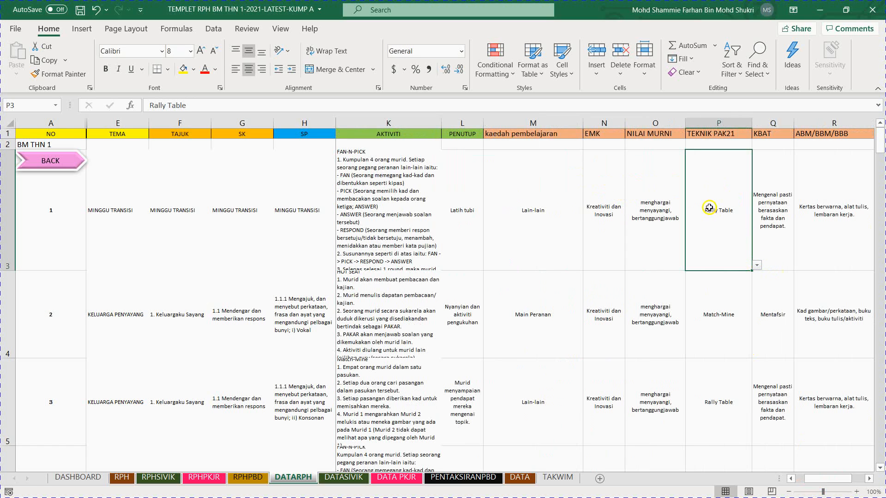
{"action": "left_click", "coordinate": [757, 265]}
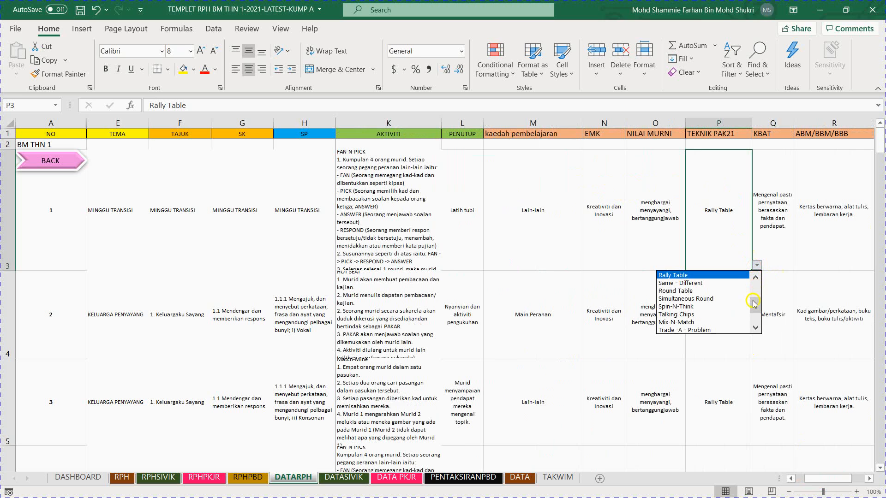
{"action": "left_click_drag", "start_coordinate": [753, 303], "coordinate": [754, 277]}
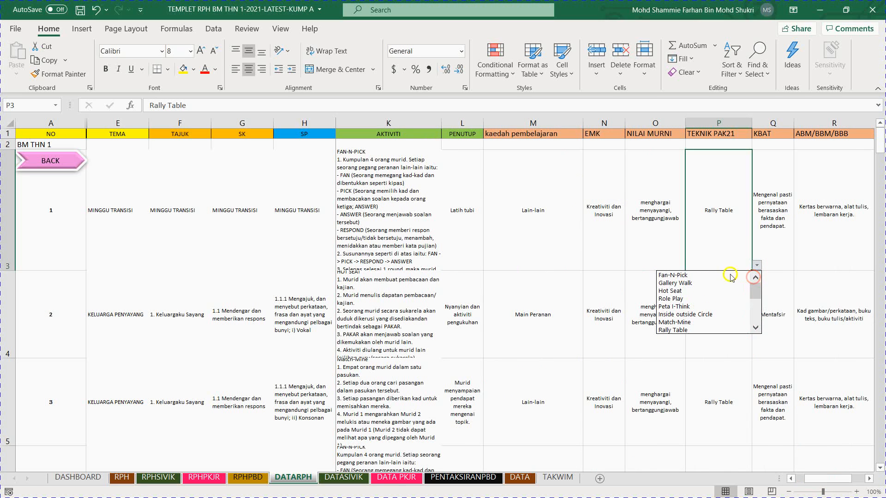
{"action": "left_click", "coordinate": [707, 277]}
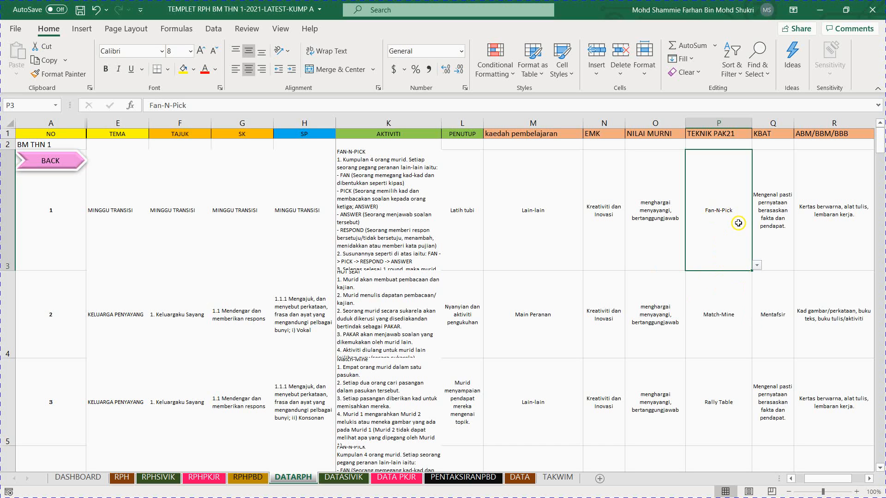
Step: Compare lesson 1's AKTIVITI entry with its TEKNIK PAK21 entry
{"action": "left_click", "coordinate": [373, 206]}
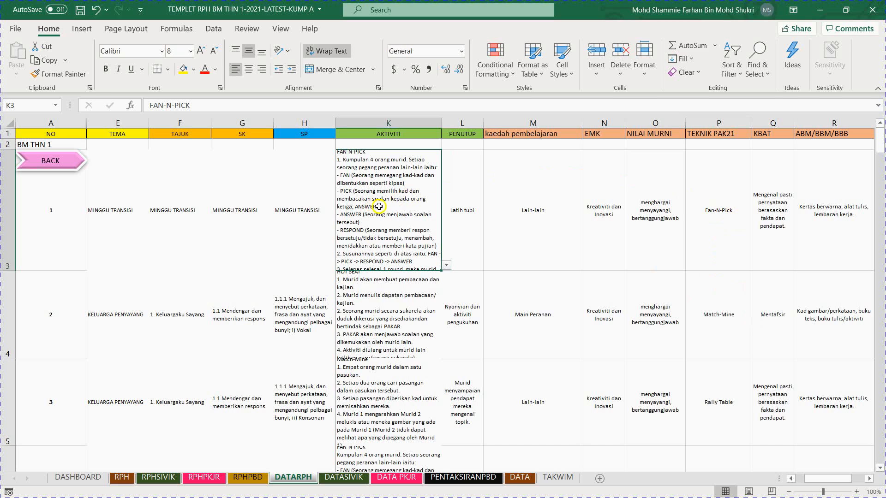
{"action": "left_click", "coordinate": [724, 213]}
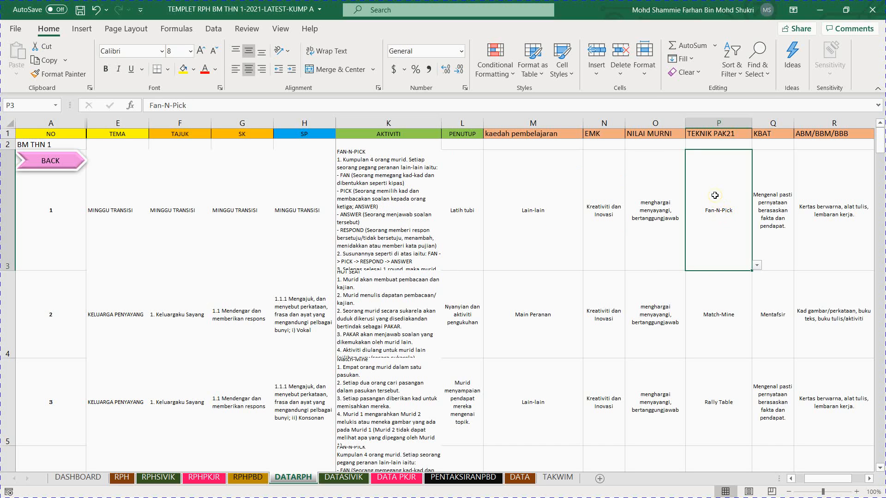
{"action": "left_click", "coordinate": [384, 241]}
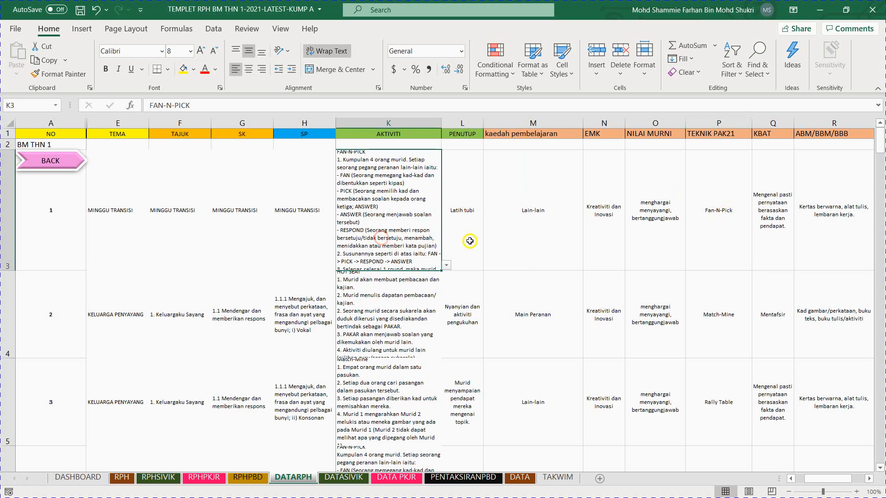
Step: Recheck that lesson 1's TEKNIK PAK21 technique corresponds to its FAN-N-PICK activity
{"action": "left_click", "coordinate": [717, 233]}
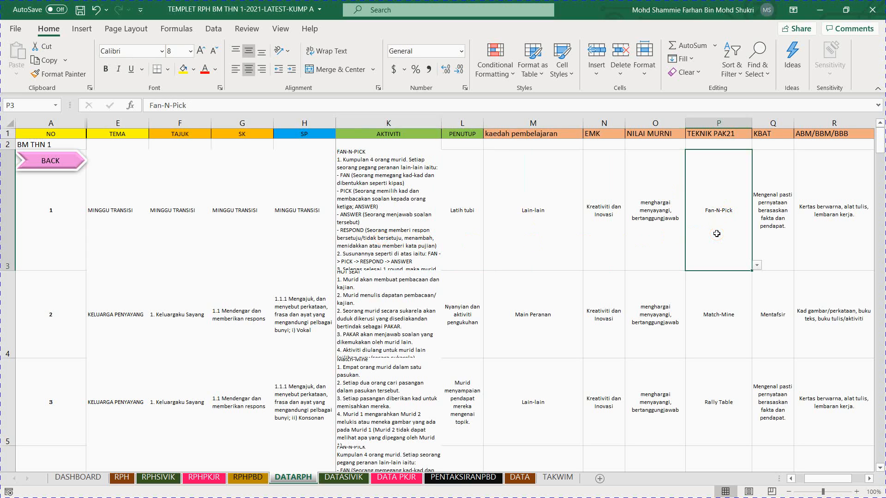
{"action": "left_click", "coordinate": [402, 224]}
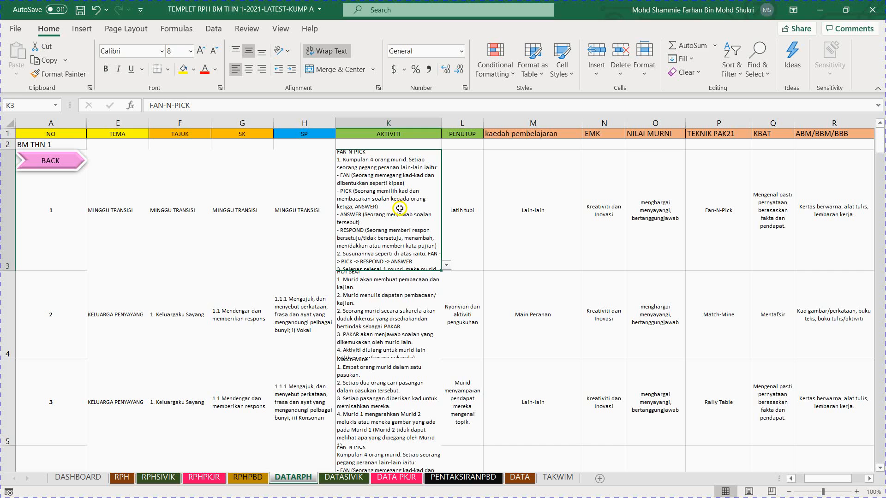
{"action": "left_click", "coordinate": [718, 237]}
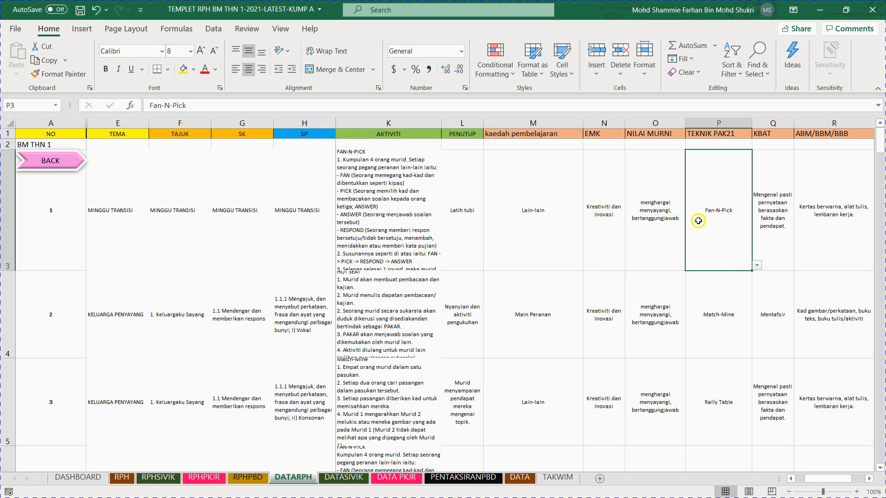
{"action": "left_click", "coordinate": [405, 203]}
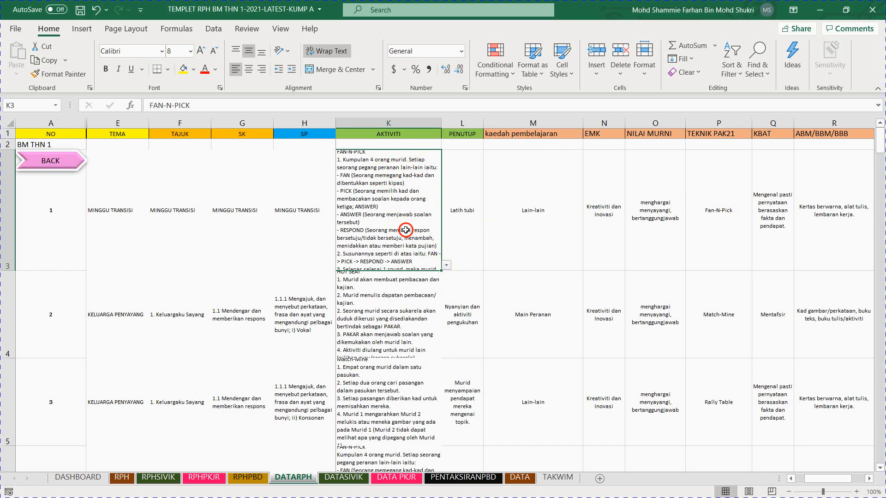
Step: Examine the PENUTUP options offered for lesson 1 from the beginning to the end of the list
{"action": "left_click", "coordinate": [473, 221]}
{"action": "left_click", "coordinate": [489, 266]}
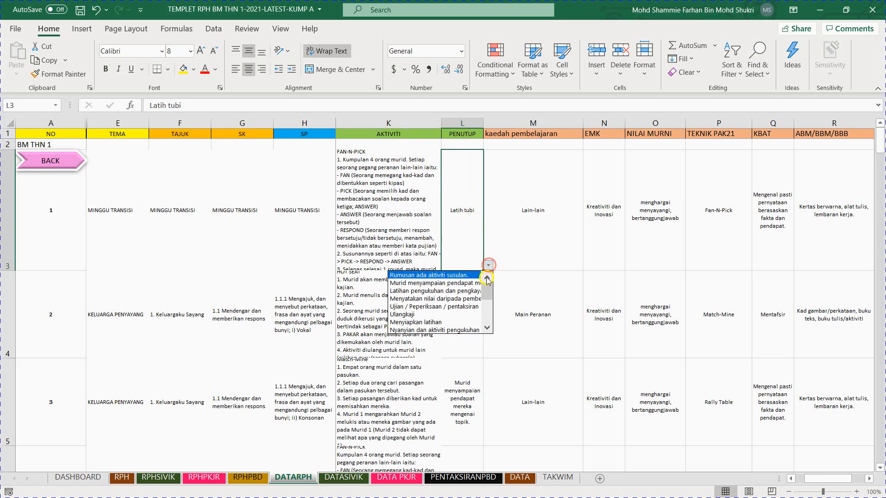
{"action": "left_click_drag", "start_coordinate": [488, 289], "coordinate": [484, 316]}
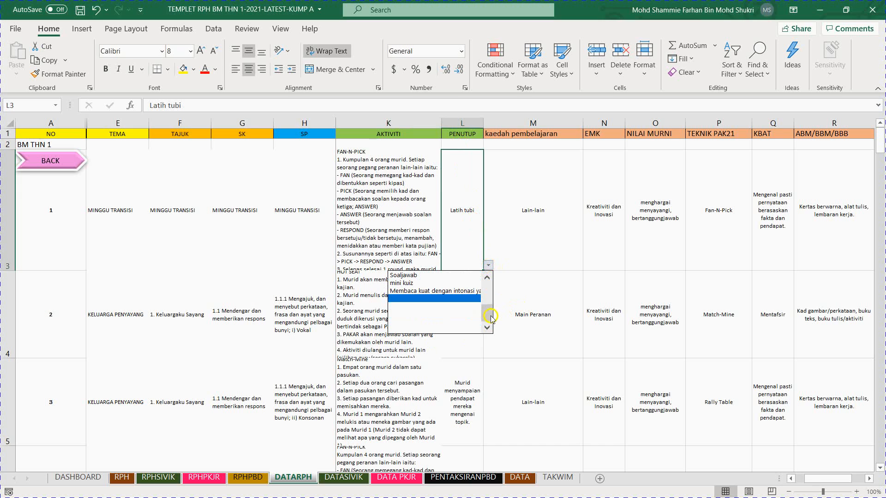
{"action": "left_click_drag", "start_coordinate": [490, 318], "coordinate": [487, 286]}
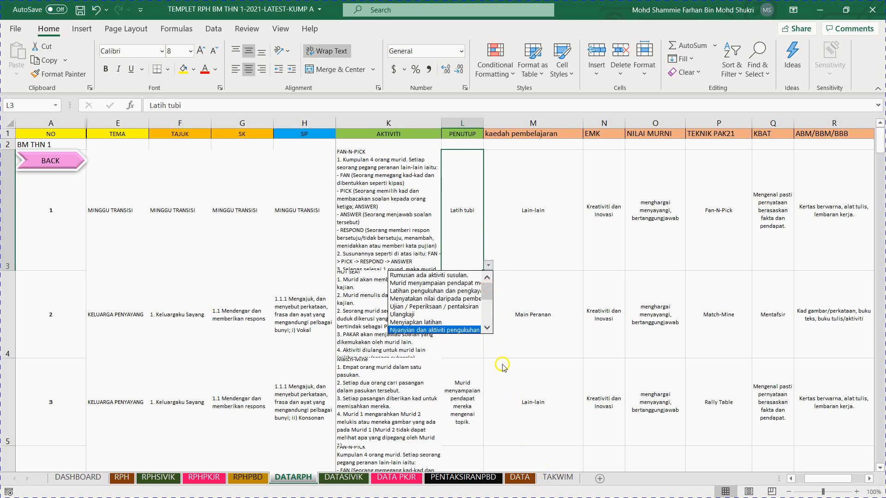
Step: Set the kaedah pembelajaran of lesson 1 to Kuiz
{"action": "left_click", "coordinate": [559, 203]}
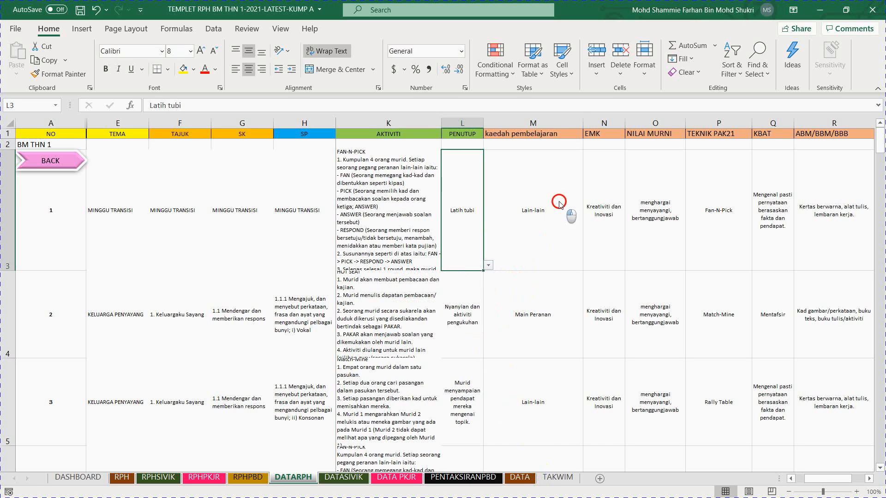
{"action": "left_click", "coordinate": [588, 267]}
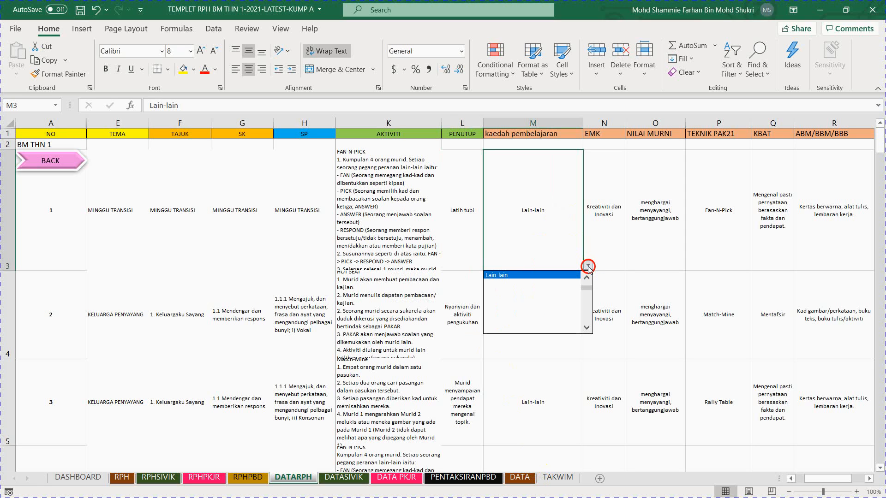
{"action": "left_click", "coordinate": [586, 279]}
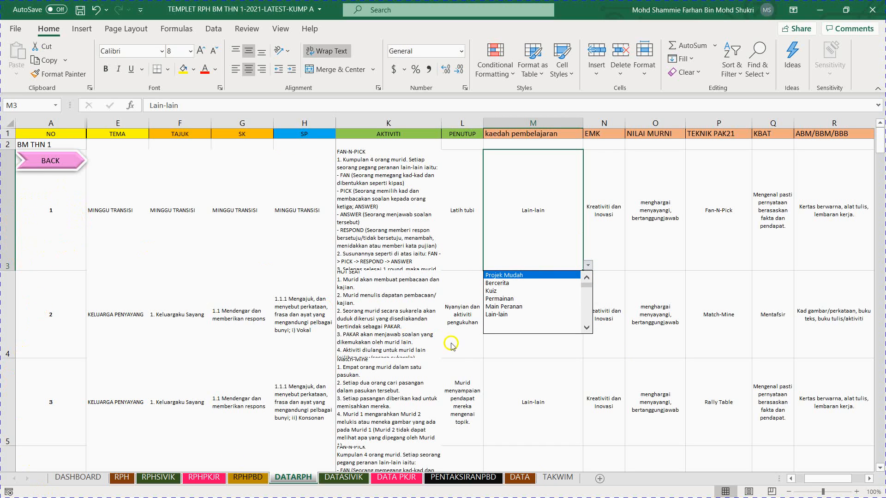
{"action": "left_click", "coordinate": [506, 290]}
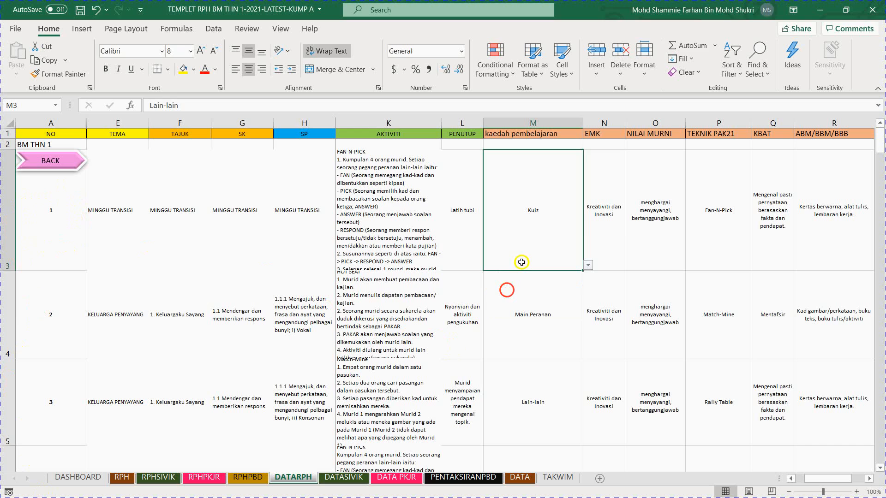
Step: Review lesson 1's EMK, NILAI MURNI and TEKNIK PAK21 entries
{"action": "left_click", "coordinate": [614, 226]}
{"action": "left_click", "coordinate": [671, 229]}
{"action": "left_click", "coordinate": [723, 241]}
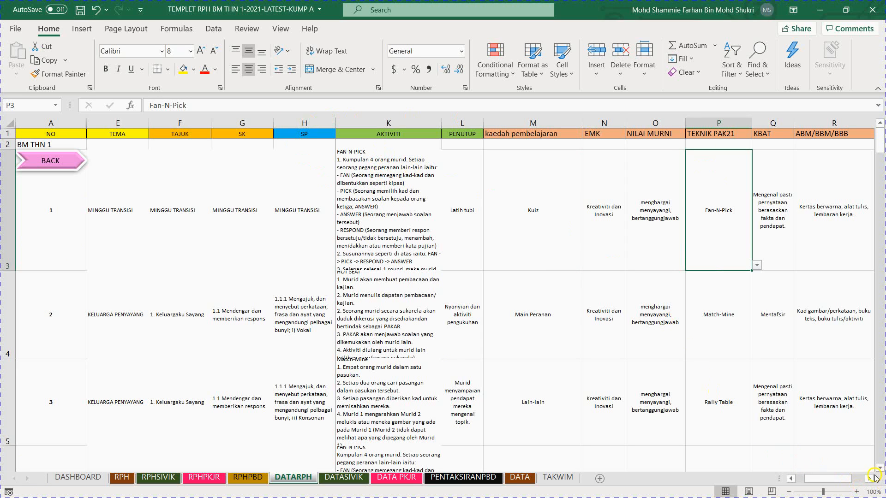
Step: Examine the selection lists for lesson 1's PENGAYAAN and PEMULIHAN entries
{"action": "left_click", "coordinate": [869, 478]}
{"action": "left_click", "coordinate": [868, 479]}
{"action": "left_click", "coordinate": [869, 479]}
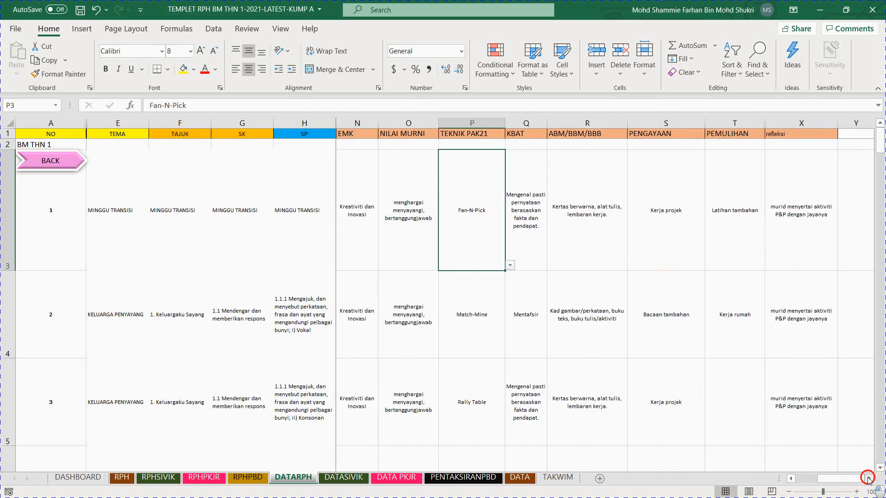
{"action": "left_click", "coordinate": [869, 479]}
{"action": "left_click", "coordinate": [588, 209]}
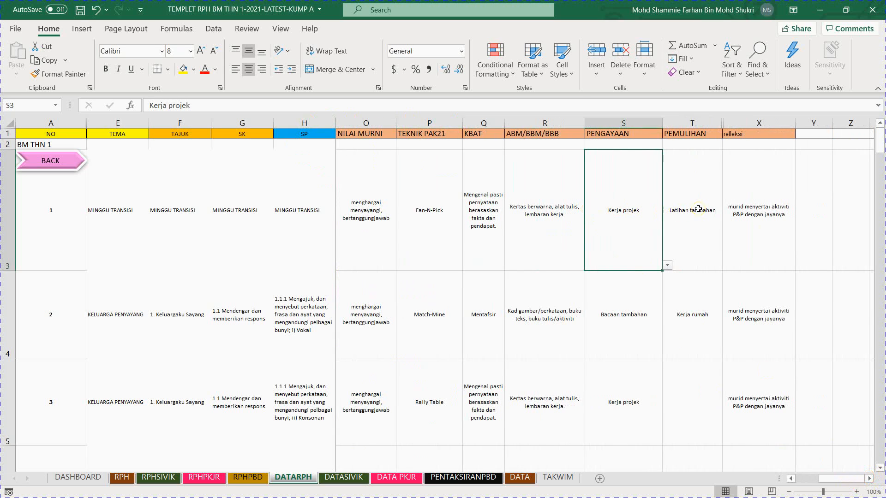
{"action": "left_click", "coordinate": [671, 263]}
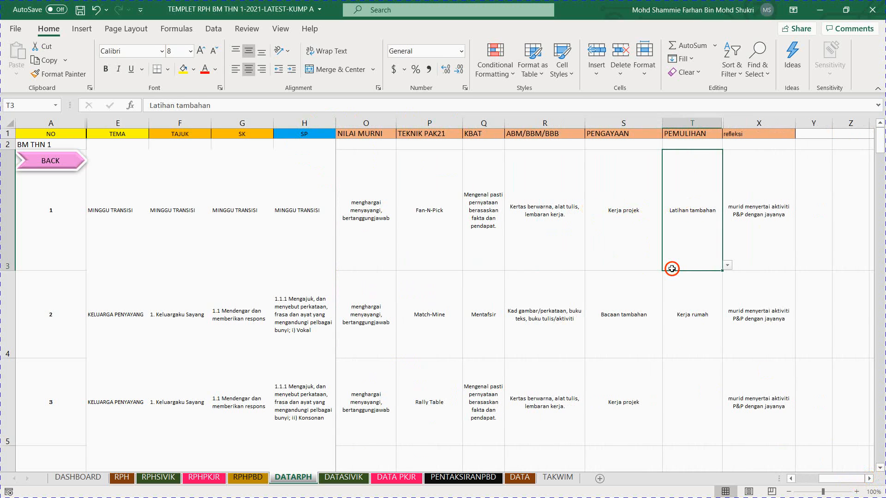
{"action": "left_click", "coordinate": [633, 252]}
{"action": "left_click", "coordinate": [667, 265]}
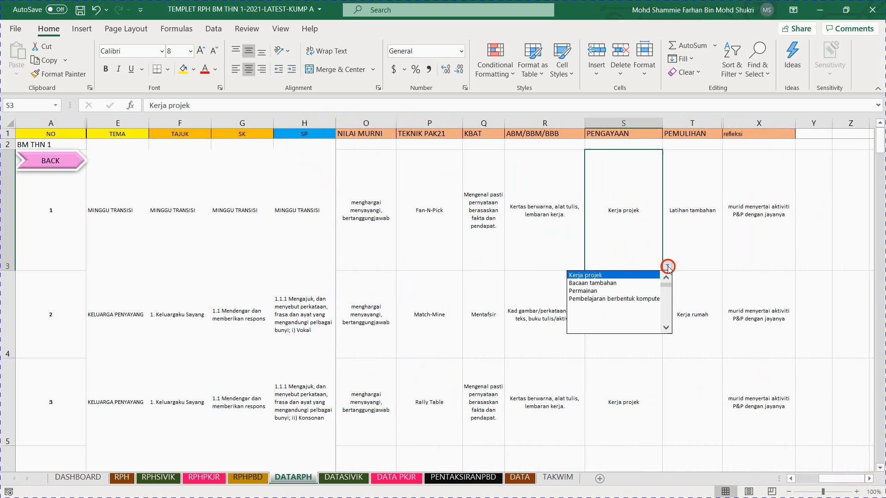
{"action": "left_click", "coordinate": [687, 215]}
{"action": "left_click", "coordinate": [700, 237]}
{"action": "left_click", "coordinate": [727, 266]}
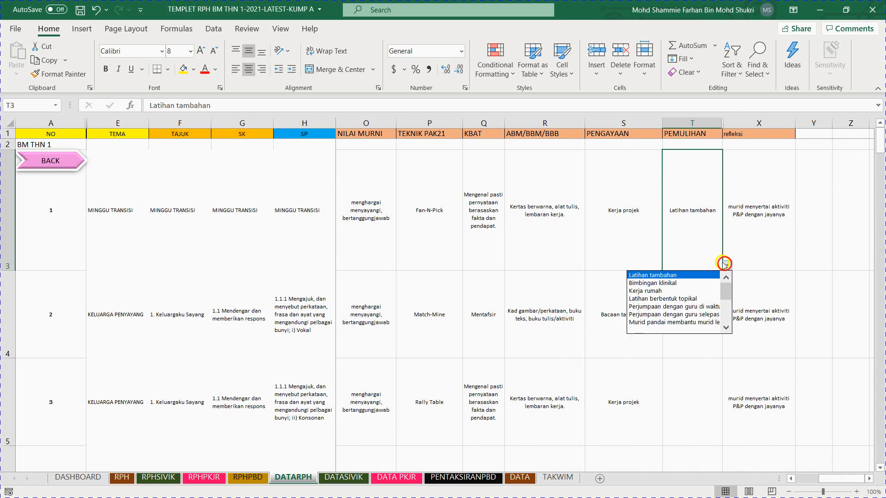
{"action": "left_click", "coordinate": [699, 237]}
Step: Review lesson 1's refleksi, ABM/BBM/BBB, KBAT and TEKNIK PAK21 entries
{"action": "left_click", "coordinate": [764, 240]}
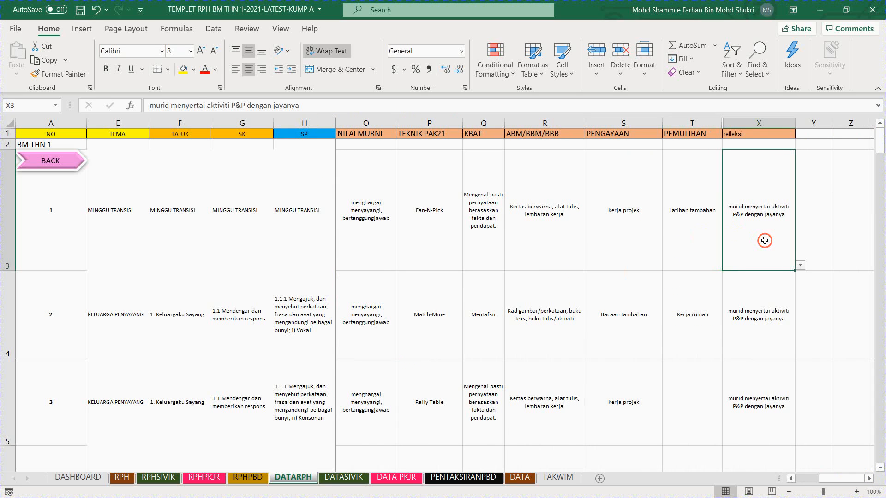
{"action": "left_click", "coordinate": [800, 266]}
{"action": "left_click", "coordinate": [760, 231]}
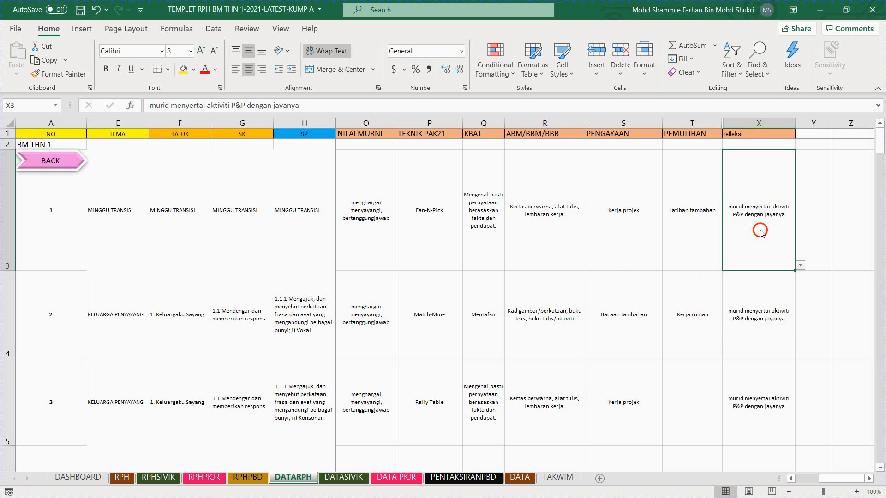
{"action": "left_click", "coordinate": [558, 199]}
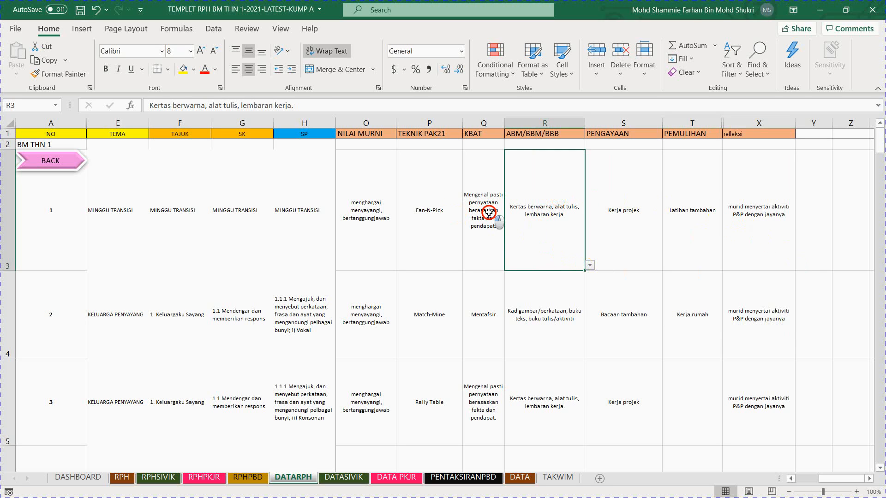
{"action": "left_click", "coordinate": [499, 224]}
{"action": "left_click", "coordinate": [405, 240]}
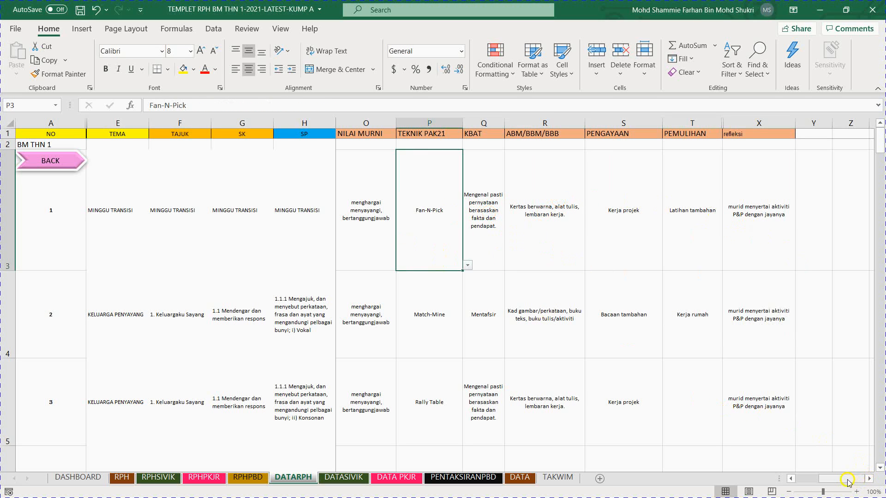
Step: Look through the lesson numbers in the NO column, starting from lesson 1
{"action": "left_click_drag", "start_coordinate": [849, 482], "coordinate": [742, 477]}
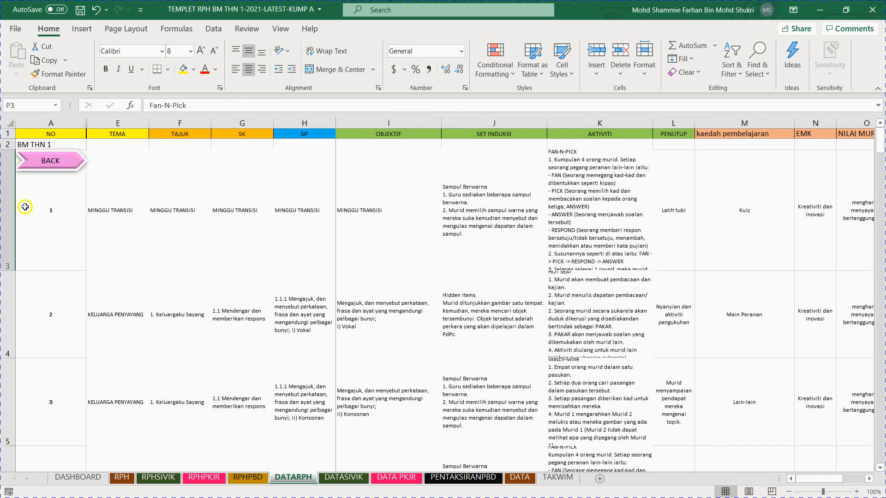
{"action": "left_click", "coordinate": [38, 206]}
{"action": "left_click", "coordinate": [40, 300]}
{"action": "left_click", "coordinate": [44, 387]}
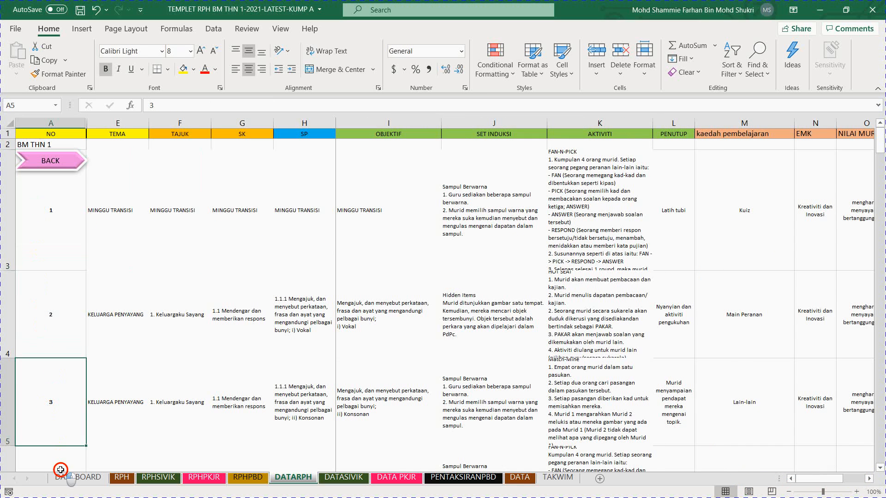
{"action": "left_click", "coordinate": [62, 460]}
{"action": "left_click", "coordinate": [45, 263]}
{"action": "scroll", "coordinate": [50, 327], "scroll_direction": "down", "scroll_amount": 2}
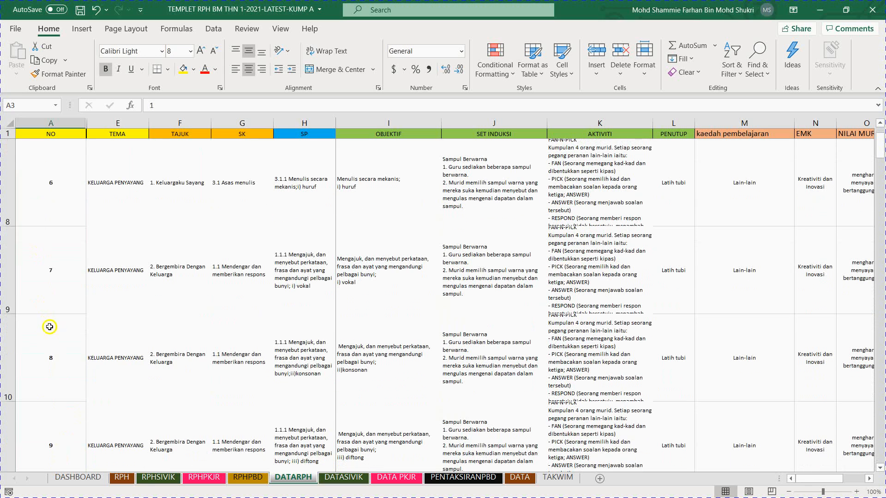
Step: Open the RPH sheet and examine the lesson number selection list beside the plan's title
{"action": "left_click", "coordinate": [122, 479]}
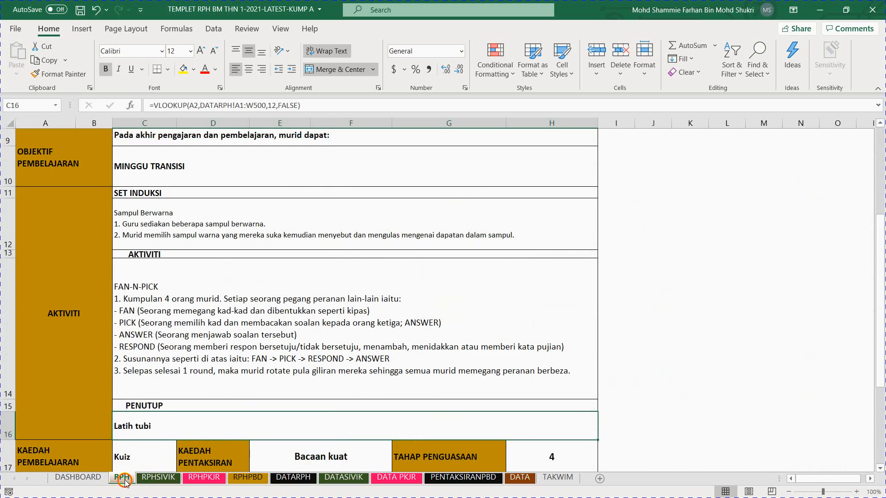
{"action": "scroll", "coordinate": [48, 222], "scroll_direction": "up", "scroll_amount": 3}
{"action": "left_click", "coordinate": [48, 213]}
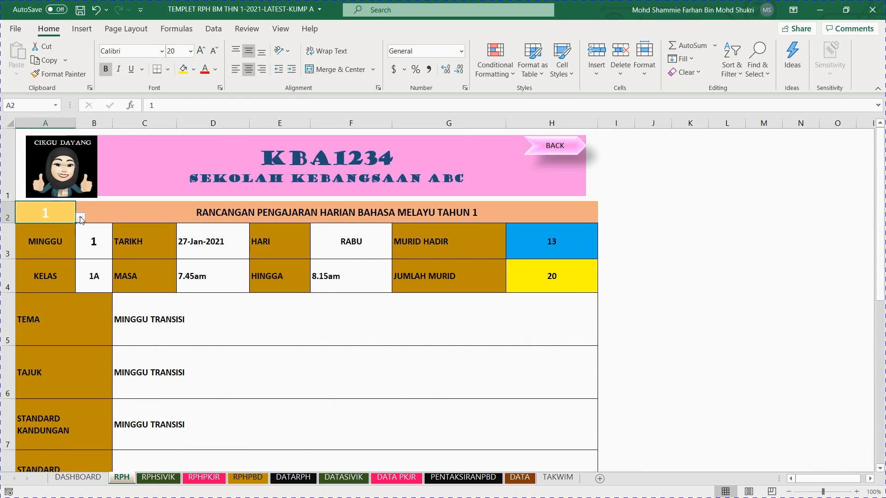
{"action": "left_click", "coordinate": [80, 217]}
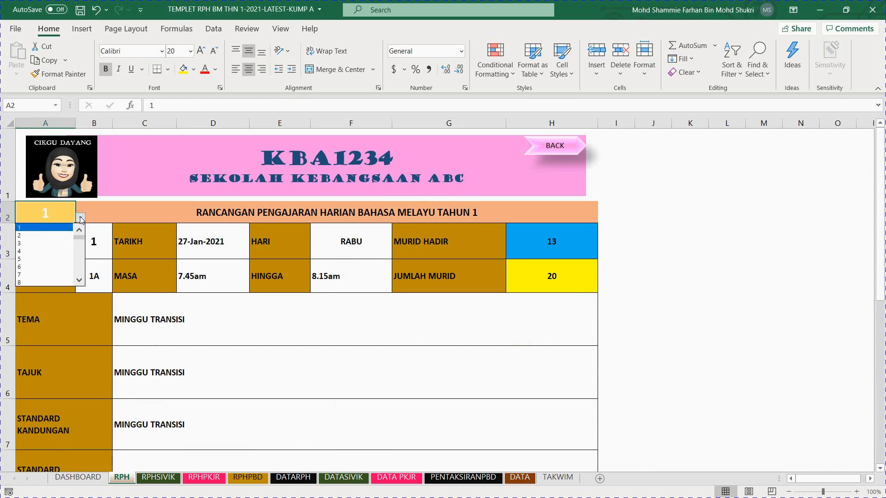
{"action": "left_click", "coordinate": [80, 218]}
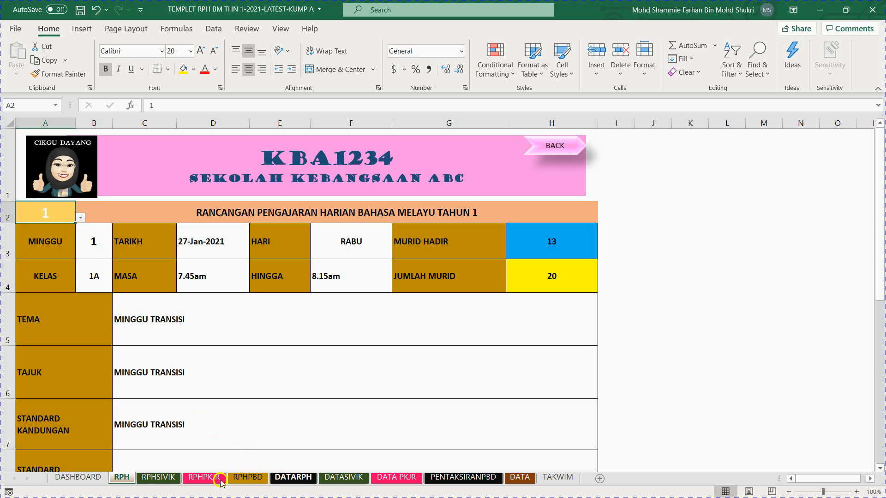
Step: Return to the DATARPH sheet and highlight the full rows of lessons 1, 2 and 3 one at a time
{"action": "left_click", "coordinate": [291, 478]}
{"action": "scroll", "coordinate": [30, 291], "scroll_direction": "up", "scroll_amount": 2}
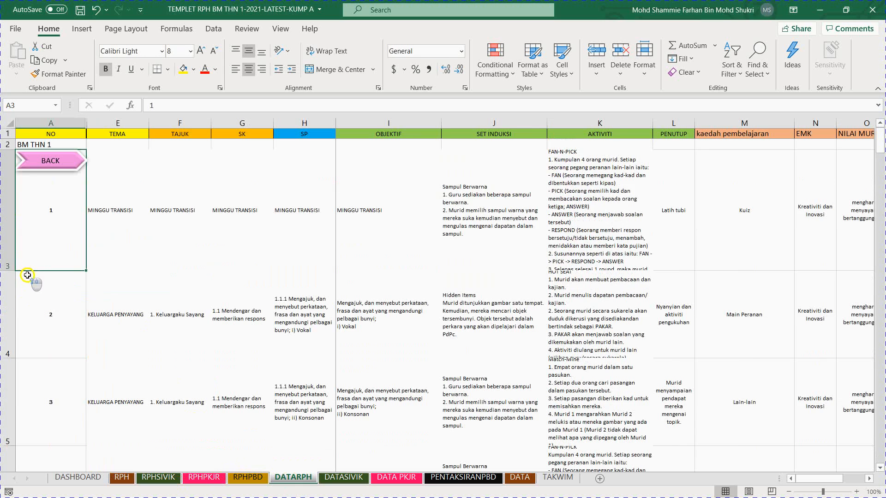
{"action": "left_click", "coordinate": [7, 231]}
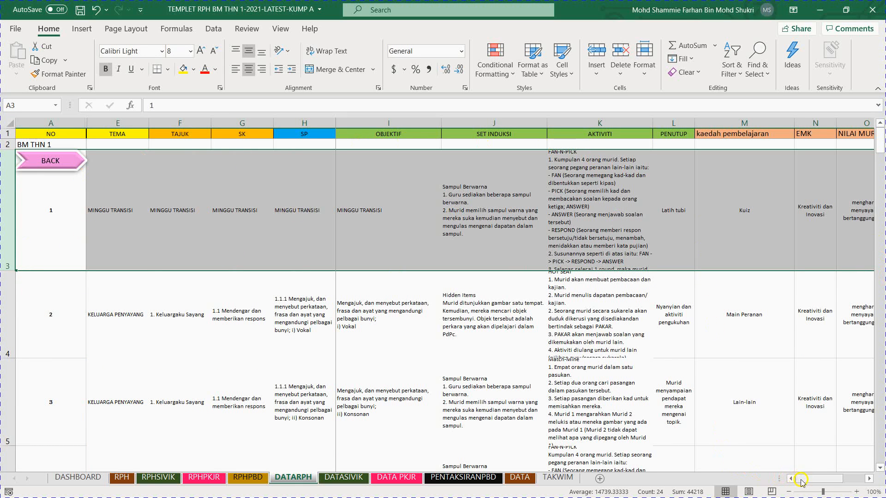
{"action": "mouse_move", "coordinate": [800, 481]}
{"action": "left_mouse_down"}
{"action": "mouse_move", "coordinate": [847, 471]}
{"action": "mouse_move", "coordinate": [798, 480]}
{"action": "left_mouse_up"}
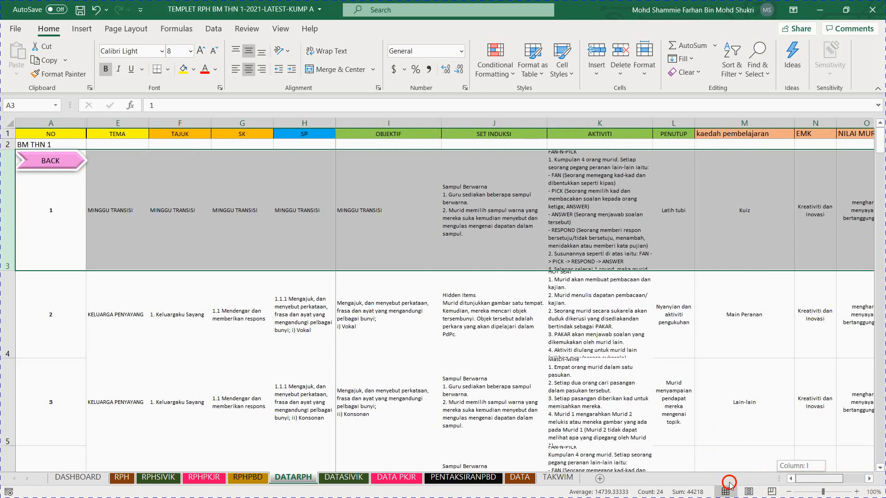
{"action": "left_click", "coordinate": [20, 289]}
{"action": "left_click", "coordinate": [7, 310]}
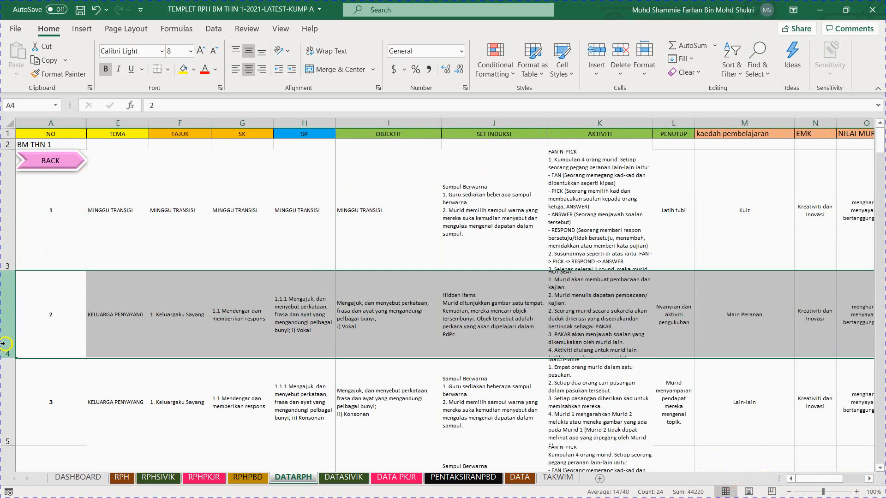
{"action": "left_click", "coordinate": [8, 367]}
{"action": "scroll", "coordinate": [62, 356], "scroll_direction": "down", "scroll_amount": 3}
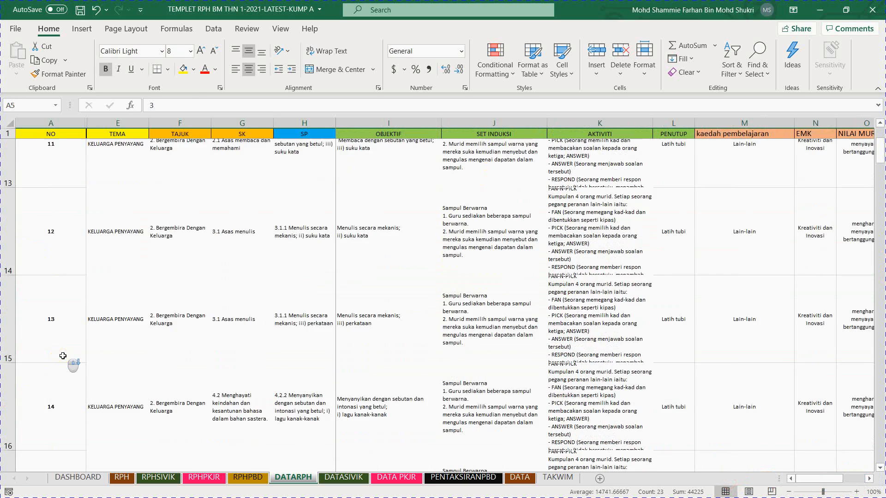
{"action": "scroll", "coordinate": [62, 356], "scroll_direction": "up", "scroll_amount": 4}
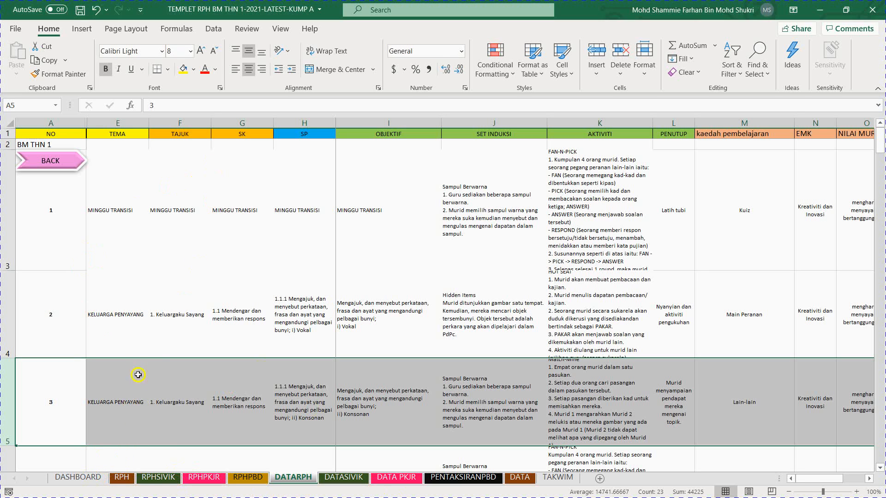
Step: Revisit the RPH sheet and return to the DASHBOARD sheet
{"action": "left_click", "coordinate": [123, 478]}
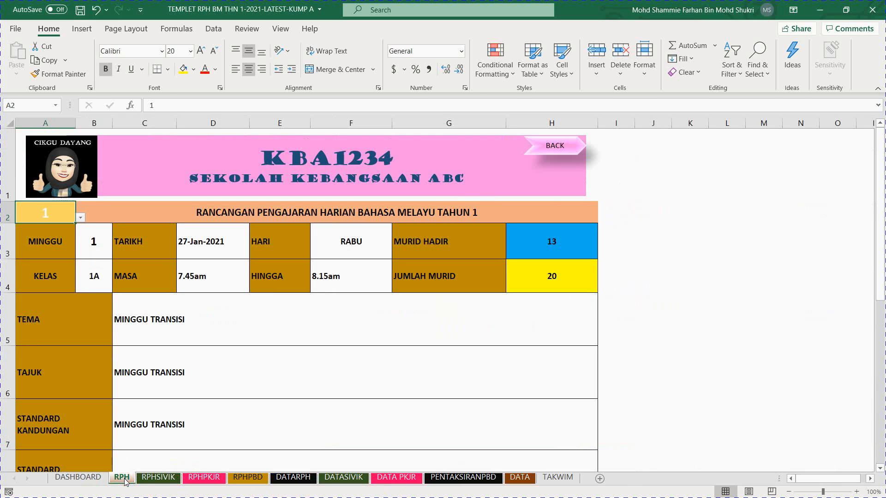
{"action": "left_click", "coordinate": [97, 478]}
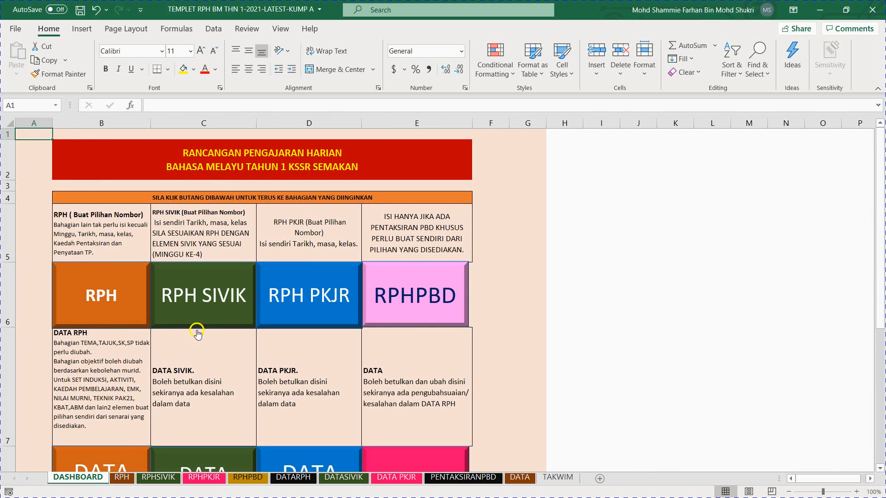
Step: Open the RPH SIVIK lesson plan from the dashboard and look over its layout
{"action": "left_click", "coordinate": [196, 315]}
{"action": "scroll", "coordinate": [177, 274], "scroll_direction": "down", "scroll_amount": 2}
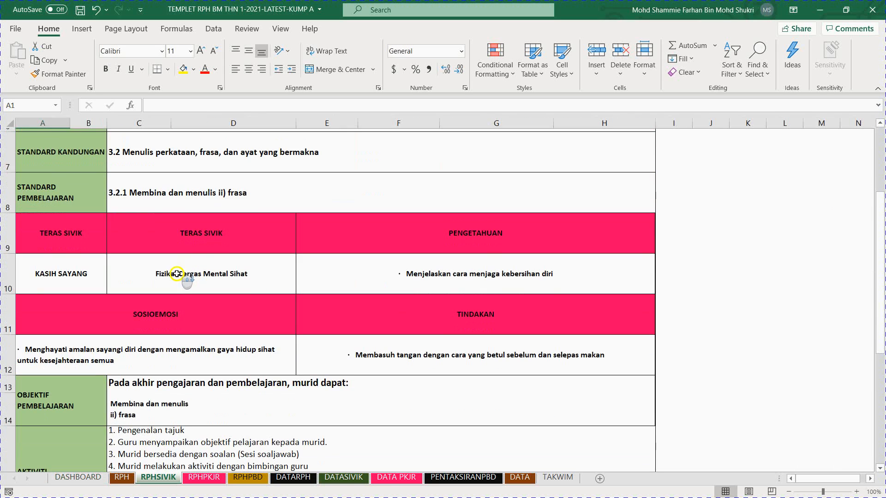
{"action": "scroll", "coordinate": [176, 273], "scroll_direction": "down", "scroll_amount": 3}
{"action": "scroll", "coordinate": [180, 276], "scroll_direction": "up", "scroll_amount": 5}
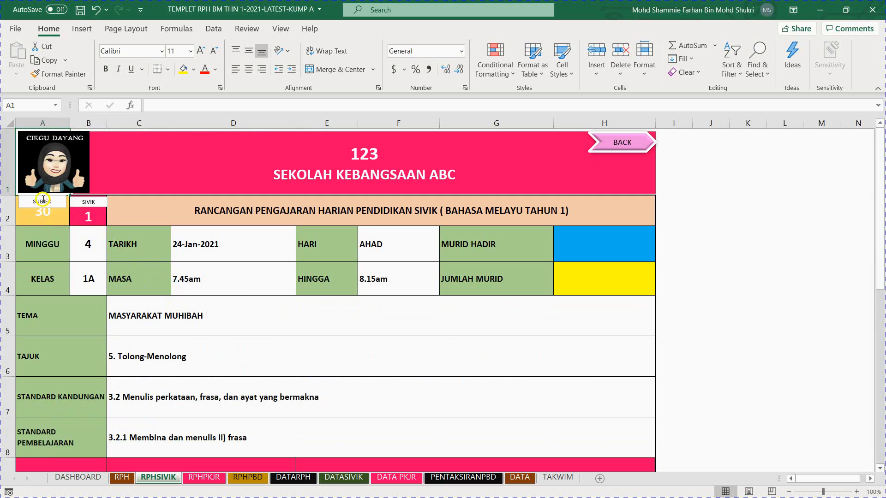
Step: Set the SUBJEK lesson number of the civic lesson plan to 31 from its selection list
{"action": "left_click", "coordinate": [46, 219]}
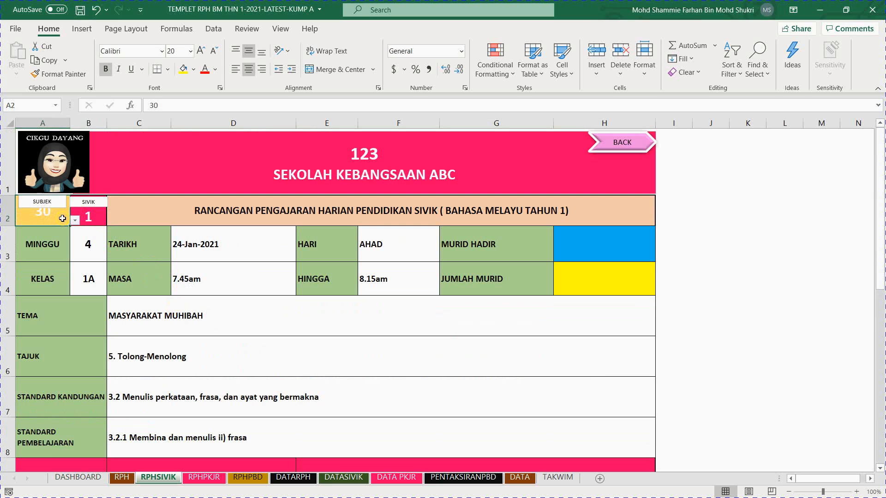
{"action": "left_click", "coordinate": [67, 220]}
{"action": "left_click", "coordinate": [74, 221]}
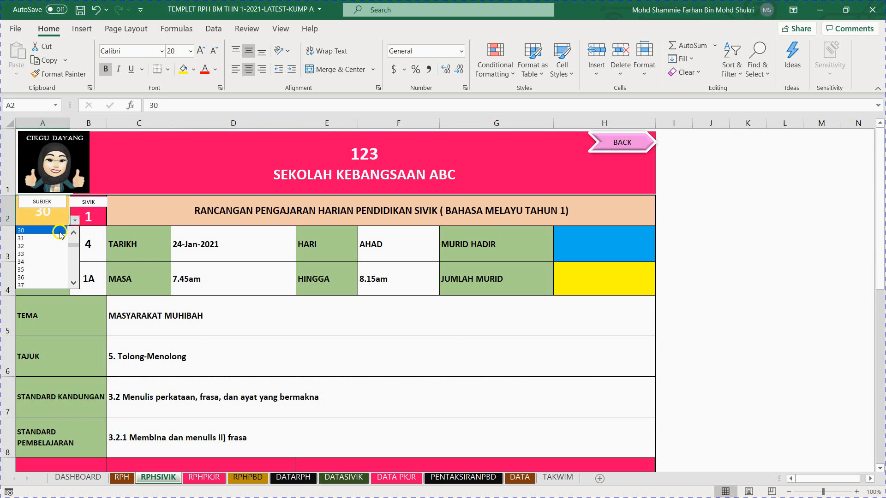
{"action": "left_click", "coordinate": [56, 239]}
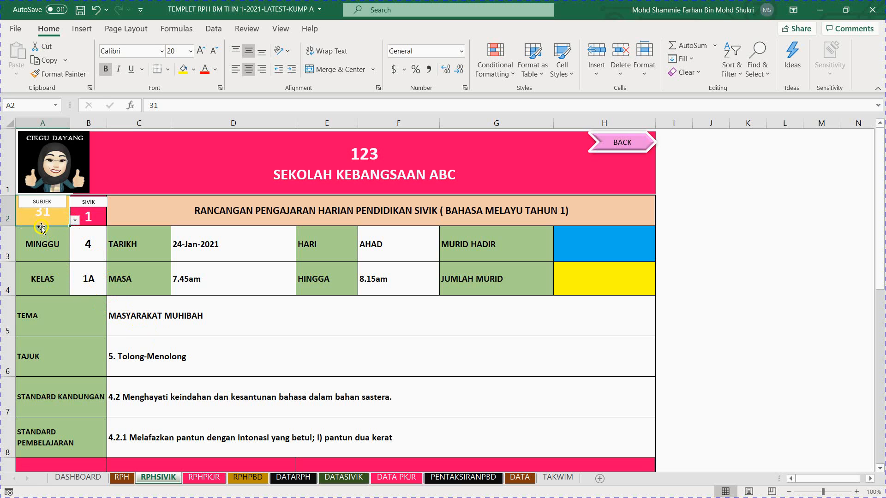
Step: Examine the civic plan's TERAS SIVIK entries and the SIVIK number cell that controls them
{"action": "scroll", "coordinate": [168, 360], "scroll_direction": "down", "scroll_amount": 1}
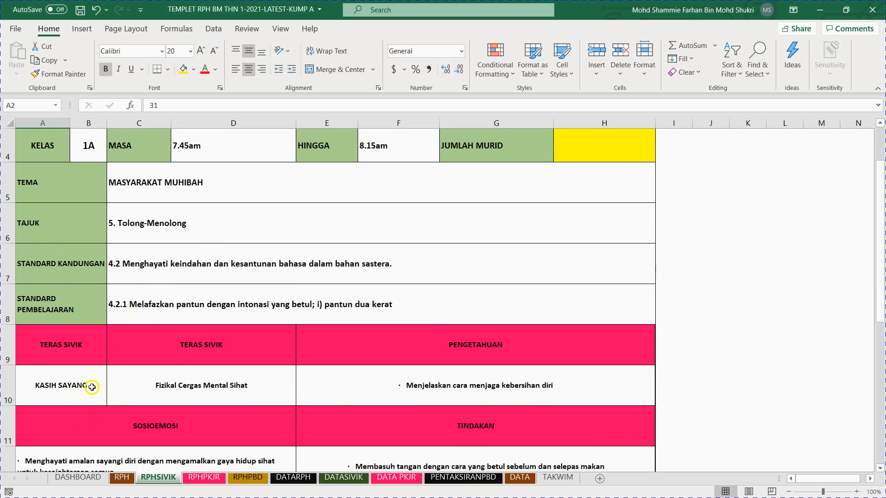
{"action": "scroll", "coordinate": [91, 387], "scroll_direction": "up", "scroll_amount": 1}
{"action": "scroll", "coordinate": [99, 366], "scroll_direction": "down", "scroll_amount": 2}
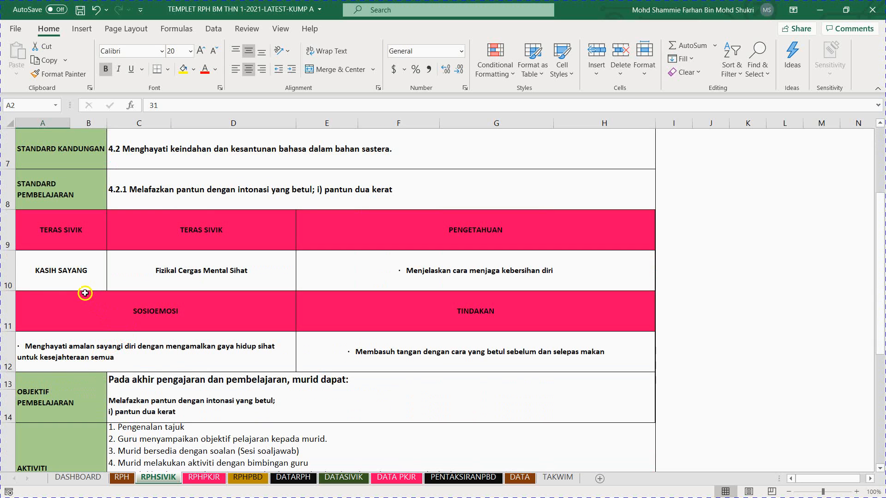
{"action": "left_click", "coordinate": [72, 276]}
{"action": "left_click", "coordinate": [171, 276]}
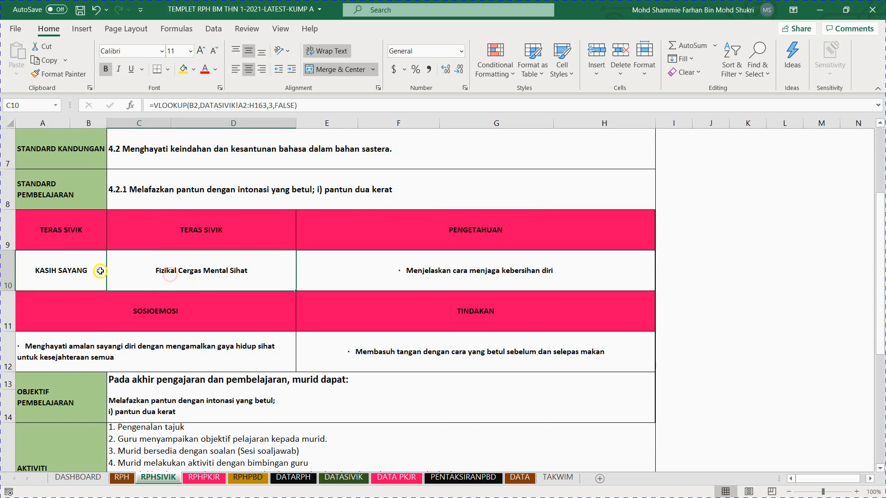
{"action": "scroll", "coordinate": [74, 249], "scroll_direction": "up", "scroll_amount": 2}
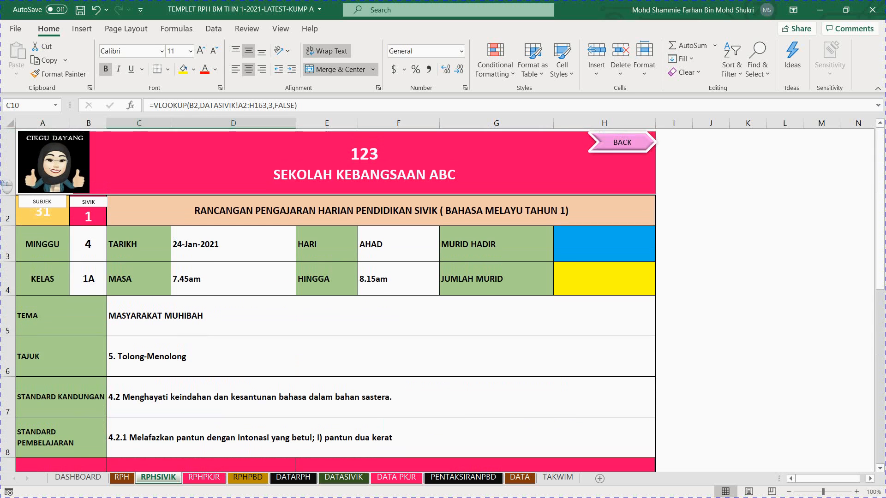
{"action": "left_click", "coordinate": [86, 221]}
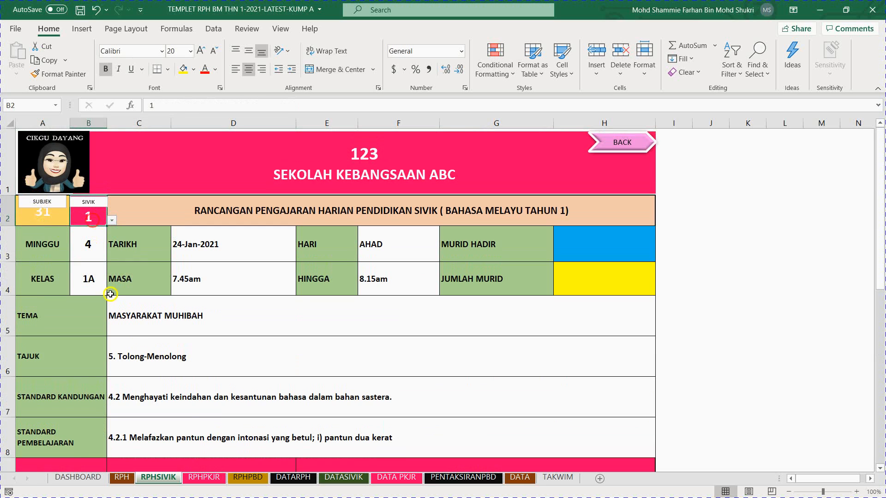
Step: Open the DATASIVIK sheet and look through the numbered civic records, selecting the NTERAS entry of record 97
{"action": "left_click", "coordinate": [355, 480]}
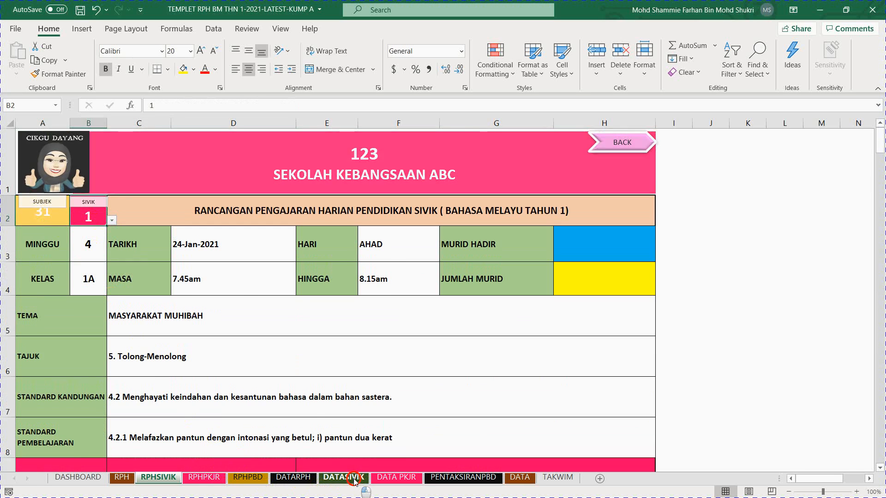
{"action": "scroll", "coordinate": [119, 242], "scroll_direction": "down", "scroll_amount": 5}
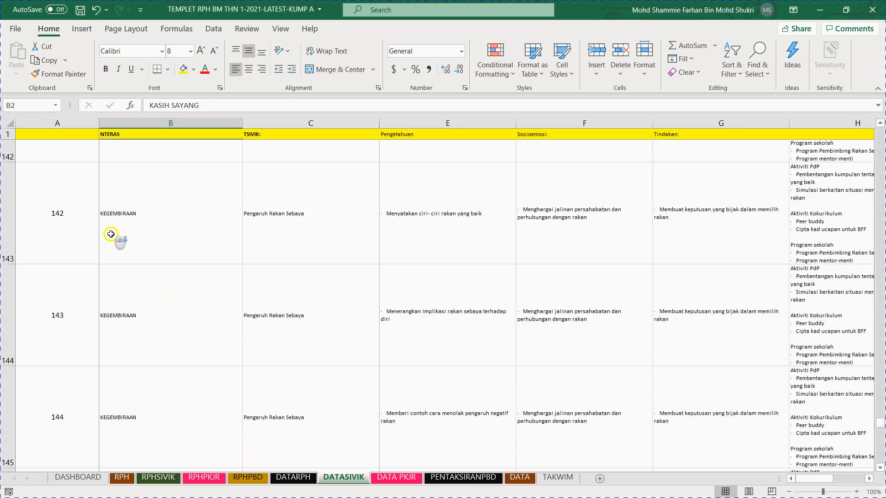
{"action": "scroll", "coordinate": [119, 242], "scroll_direction": "down", "scroll_amount": 3}
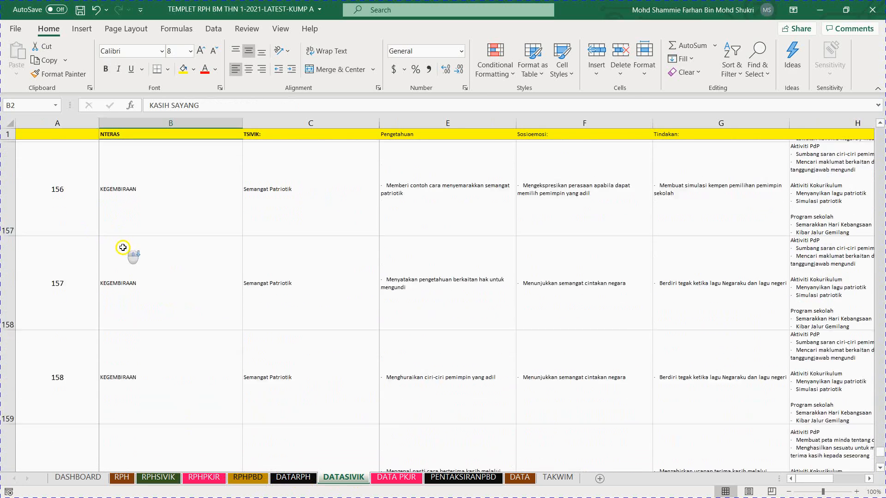
{"action": "scroll", "coordinate": [122, 249], "scroll_direction": "up", "scroll_amount": 6}
{"action": "scroll", "coordinate": [125, 250], "scroll_direction": "up", "scroll_amount": 14}
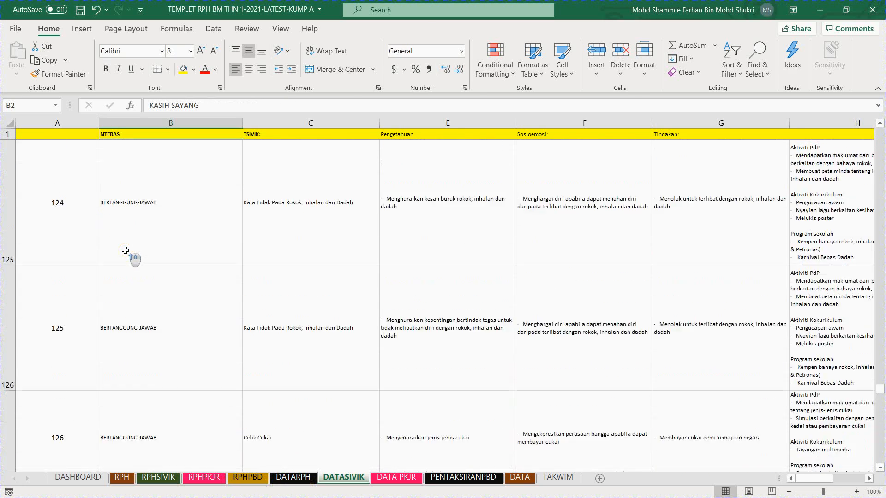
{"action": "scroll", "coordinate": [125, 250], "scroll_direction": "up", "scroll_amount": 3}
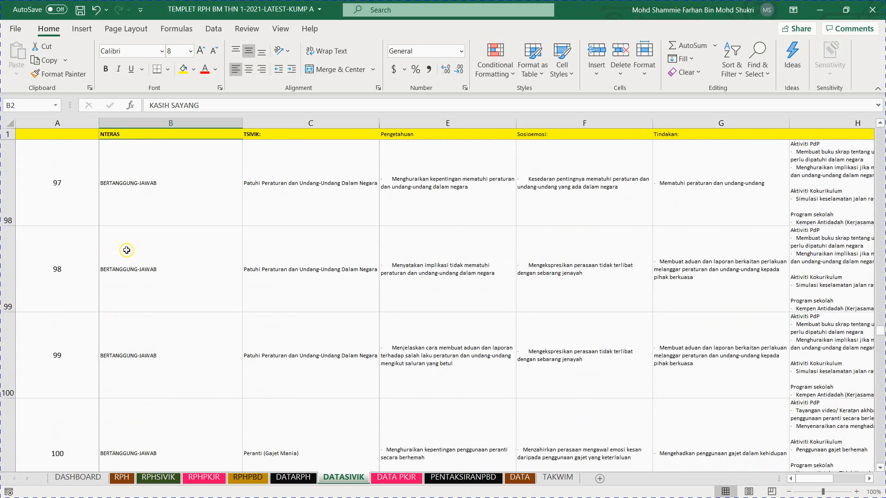
{"action": "left_click", "coordinate": [169, 196]}
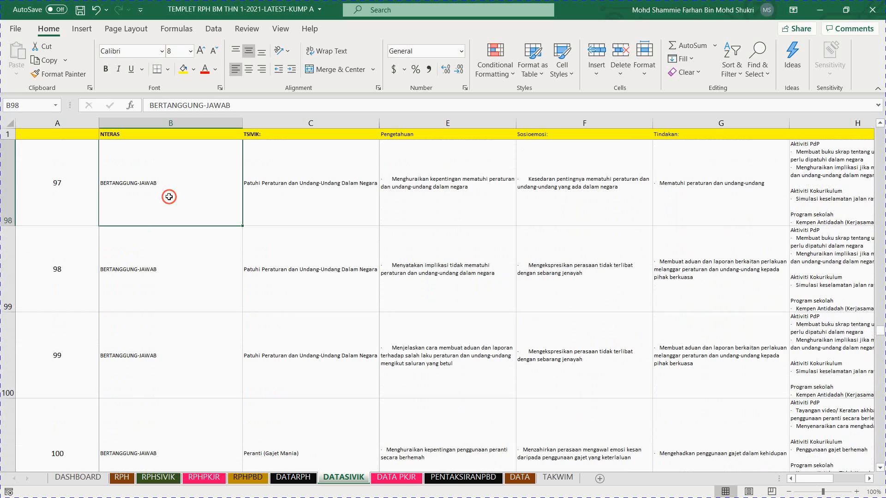
Step: Browse the civic topics for Keluarga Bahagia Masyarakat Sejahtera under KEGEMBIRAAN and select the number of its record 139
{"action": "scroll", "coordinate": [164, 198], "scroll_direction": "up", "scroll_amount": 2}
{"action": "scroll", "coordinate": [144, 219], "scroll_direction": "up", "scroll_amount": 3}
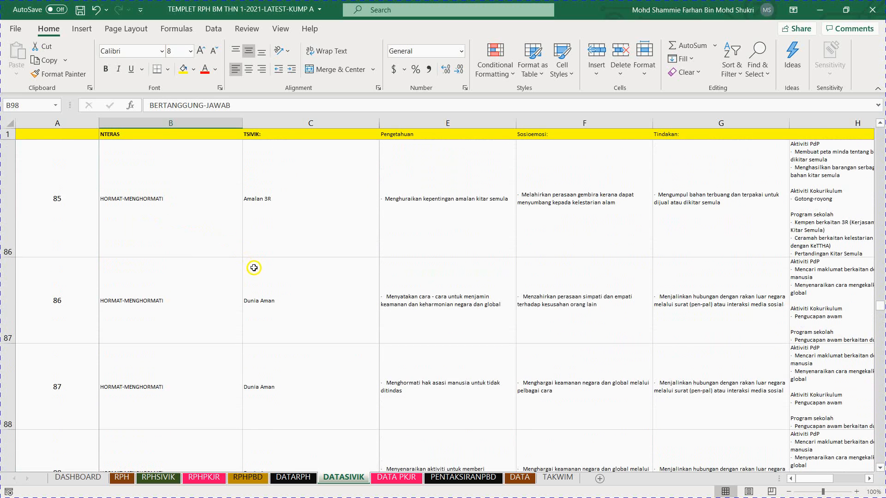
{"action": "scroll", "coordinate": [253, 268], "scroll_direction": "up", "scroll_amount": 1}
{"action": "scroll", "coordinate": [253, 268], "scroll_direction": "down", "scroll_amount": 5}
{"action": "scroll", "coordinate": [253, 268], "scroll_direction": "down", "scroll_amount": 4}
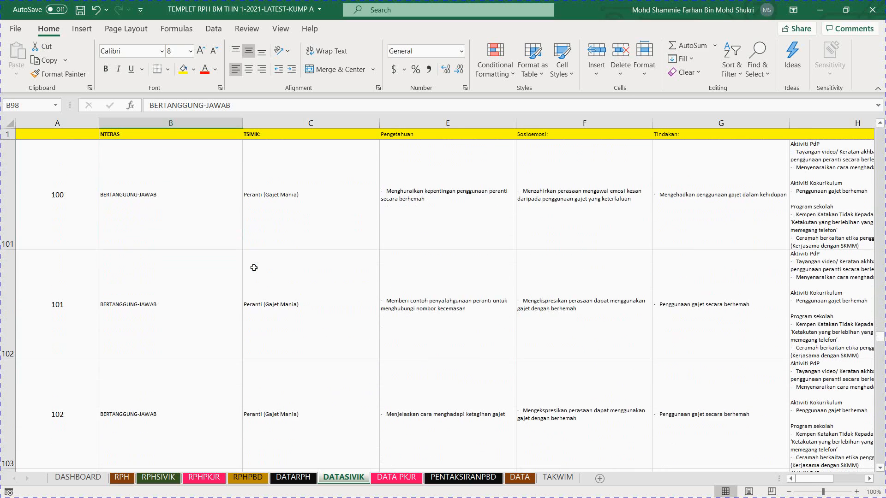
{"action": "scroll", "coordinate": [253, 267], "scroll_direction": "down", "scroll_amount": 5}
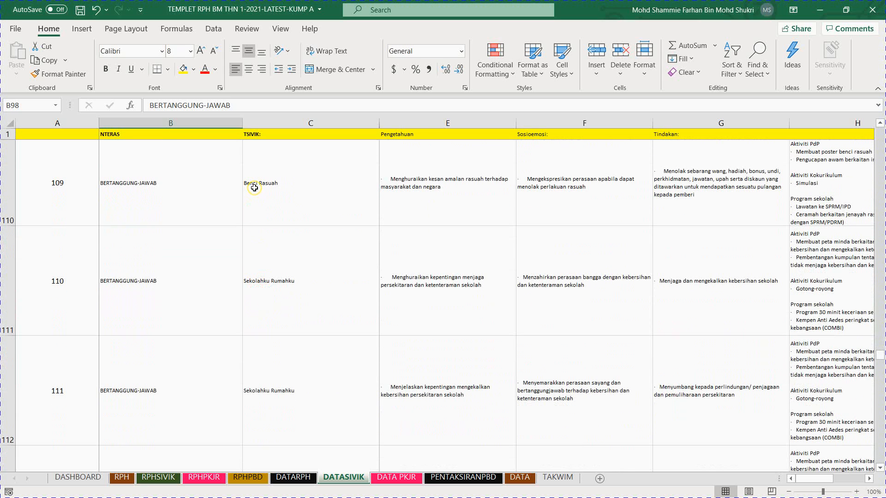
{"action": "scroll", "coordinate": [275, 262], "scroll_direction": "down", "scroll_amount": 5}
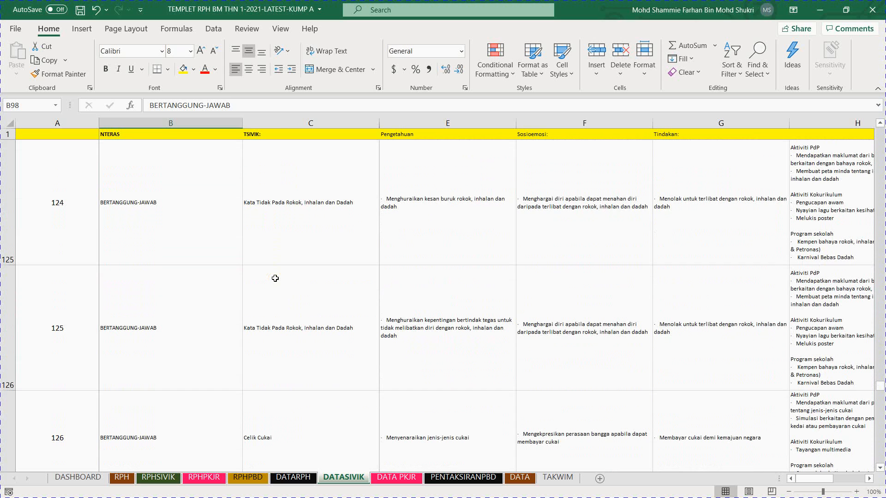
{"action": "scroll", "coordinate": [272, 277], "scroll_direction": "down", "scroll_amount": 5}
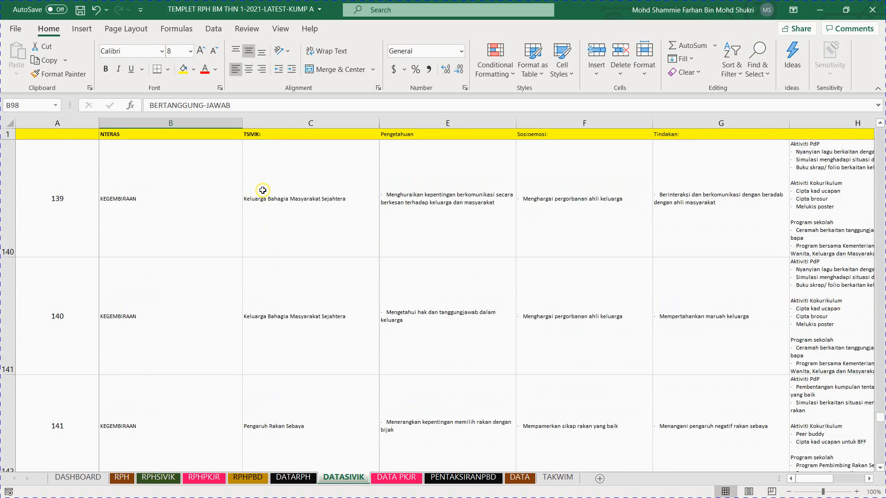
{"action": "left_click", "coordinate": [276, 210]}
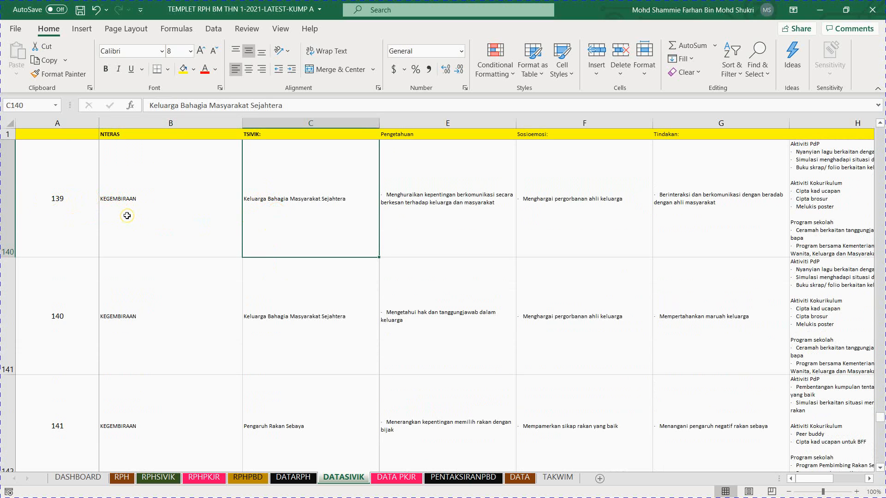
{"action": "left_click", "coordinate": [64, 200]}
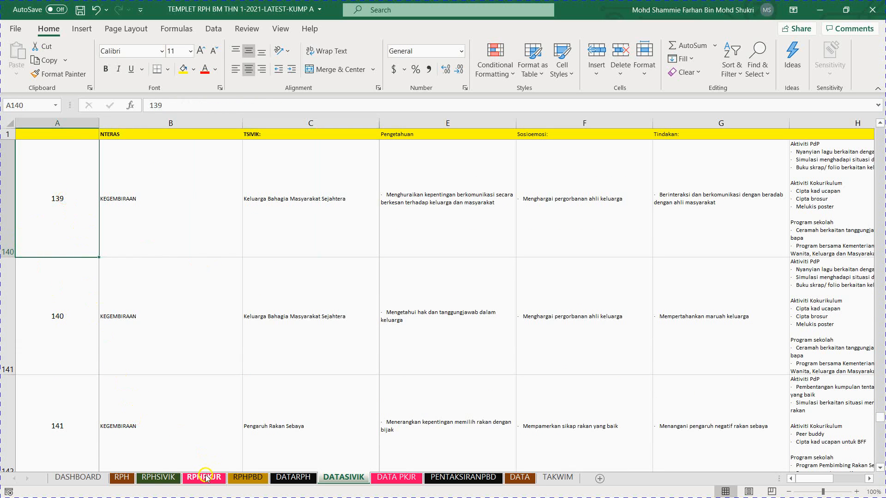
Step: Return to the RPHSIVIK sheet and set the SIVIK number to 139 from its selection list
{"action": "left_click", "coordinate": [158, 477]}
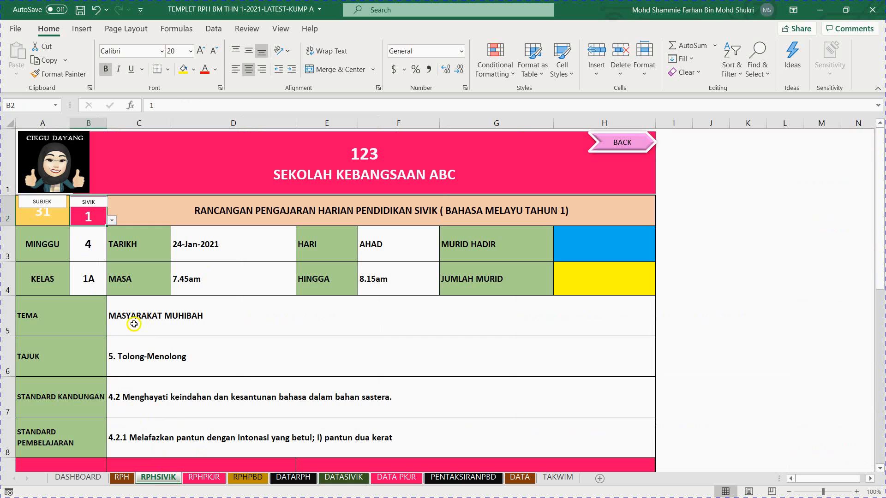
{"action": "left_click", "coordinate": [111, 221]}
{"action": "left_click_drag", "start_coordinate": [110, 241], "coordinate": [109, 270]}
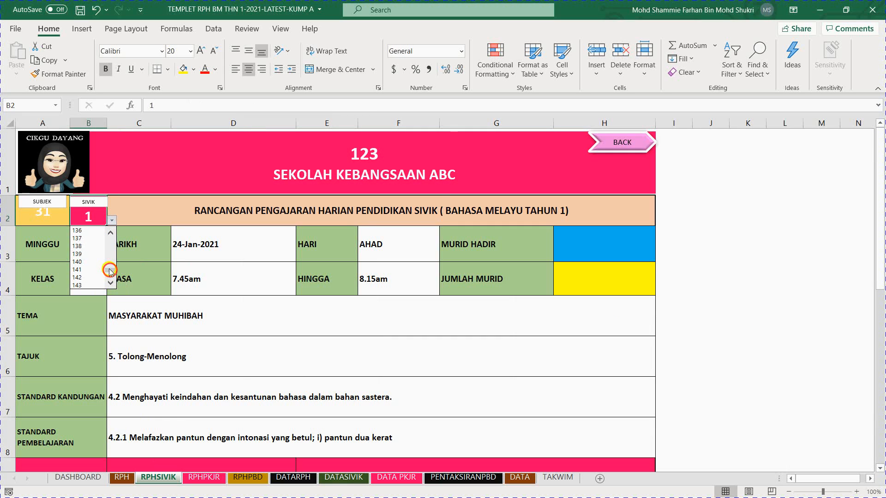
{"action": "left_click", "coordinate": [87, 255]}
Step: Review the whole civic lesson plan, including the civic core entries, AKTIVITI SIVIK, reflection and notes sections
{"action": "scroll", "coordinate": [193, 336], "scroll_direction": "down", "scroll_amount": 2}
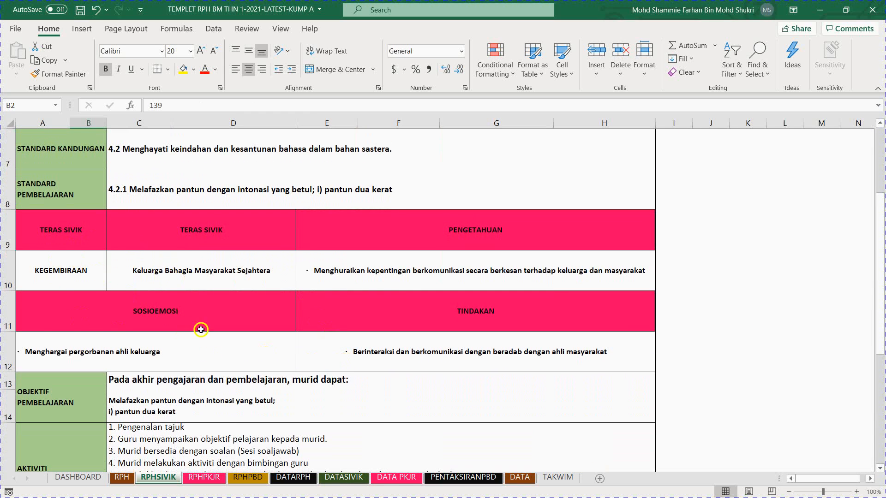
{"action": "scroll", "coordinate": [289, 382], "scroll_direction": "down", "scroll_amount": 2}
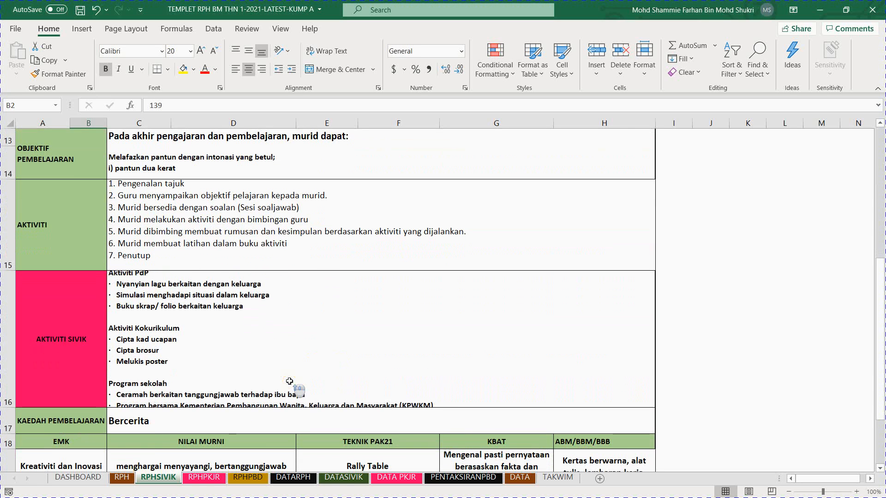
{"action": "scroll", "coordinate": [291, 382], "scroll_direction": "up", "scroll_amount": 1}
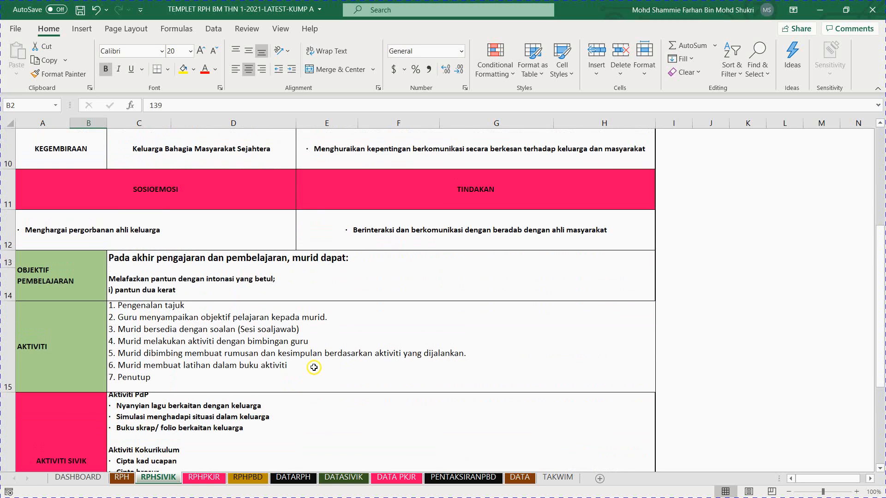
{"action": "scroll", "coordinate": [308, 353], "scroll_direction": "down", "scroll_amount": 4}
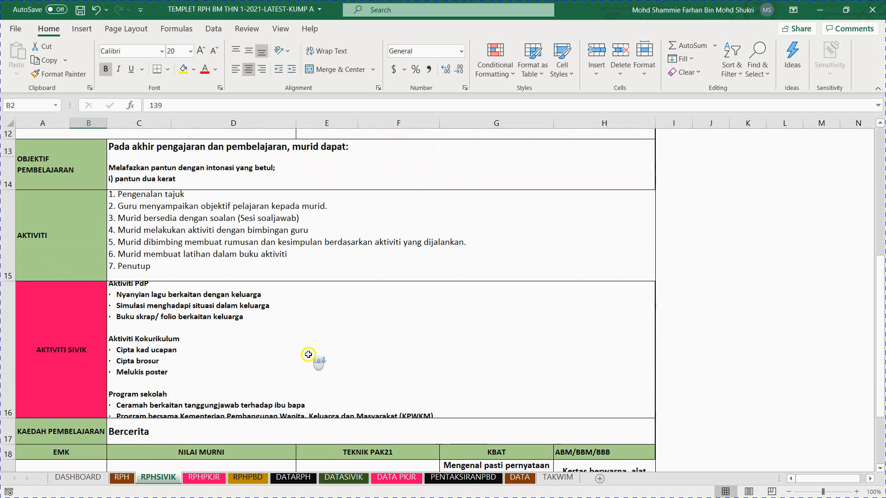
{"action": "scroll", "coordinate": [311, 356], "scroll_direction": "up", "scroll_amount": 2}
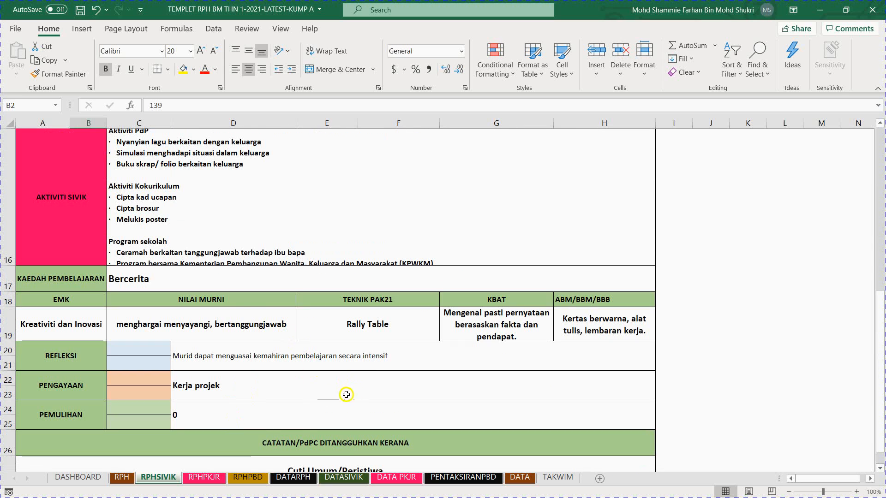
{"action": "scroll", "coordinate": [240, 316], "scroll_direction": "down", "scroll_amount": 3}
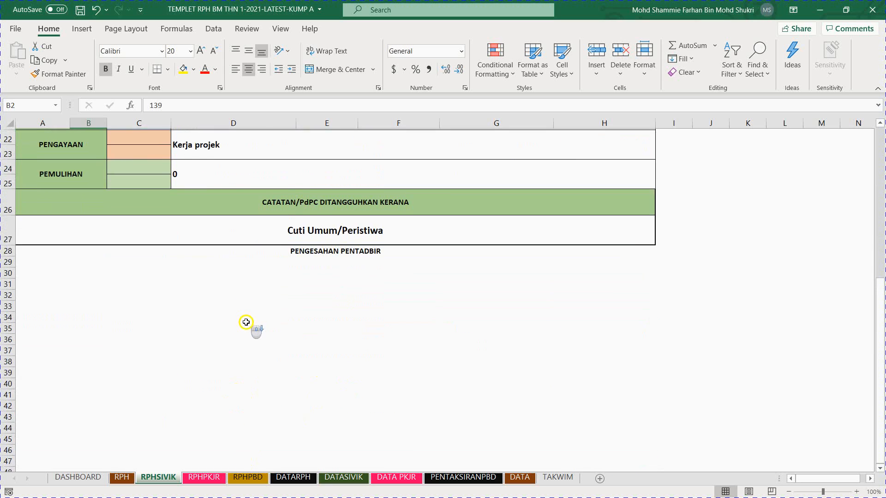
{"action": "scroll", "coordinate": [253, 304], "scroll_direction": "up", "scroll_amount": 8}
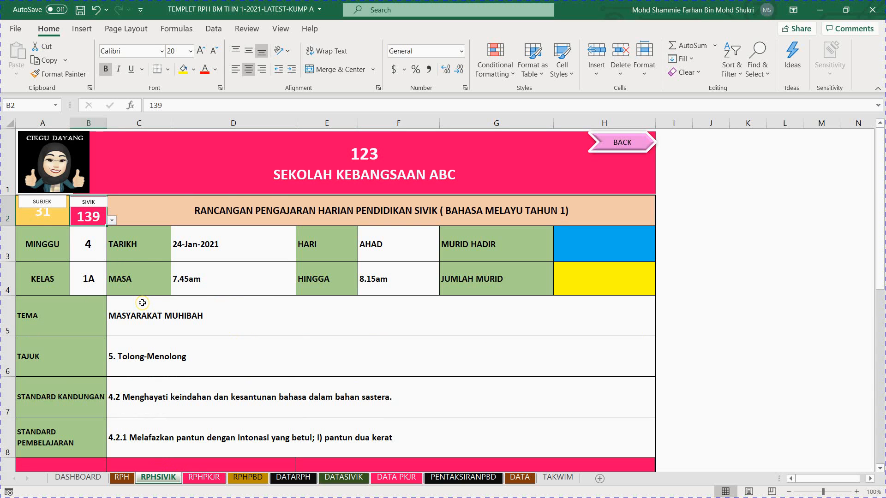
{"action": "scroll", "coordinate": [130, 345], "scroll_direction": "down", "scroll_amount": 5}
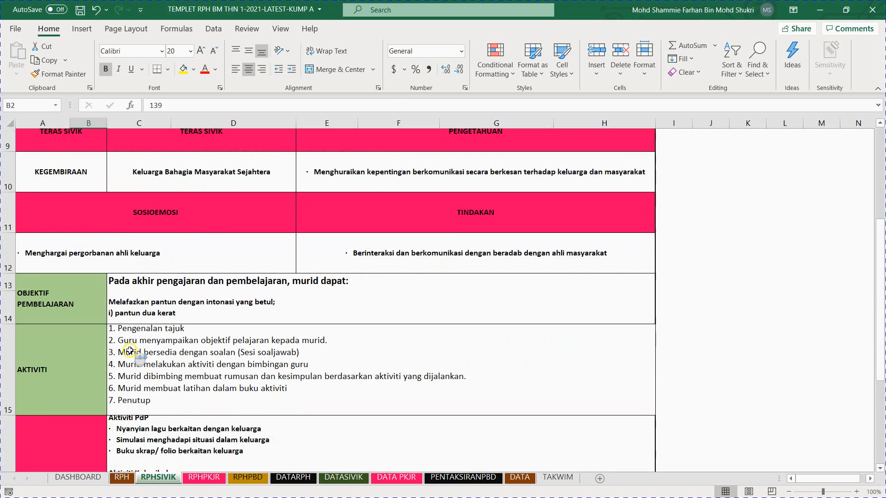
{"action": "scroll", "coordinate": [114, 260], "scroll_direction": "up", "scroll_amount": 1}
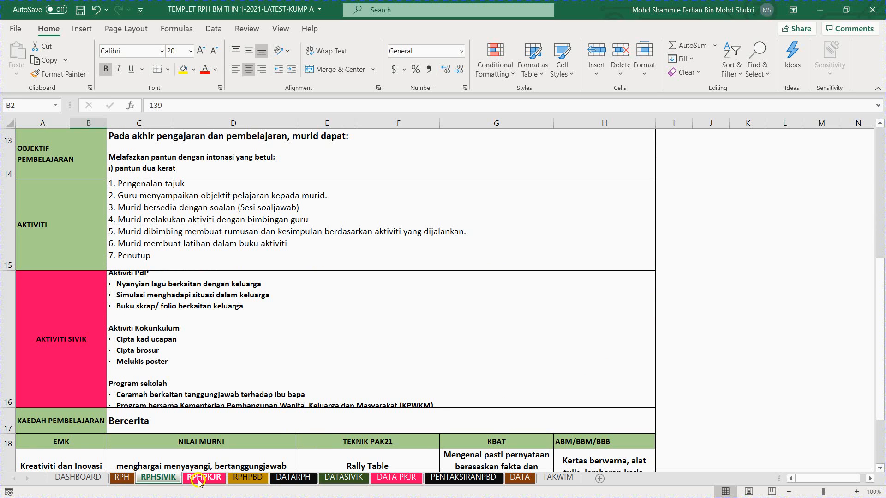
{"action": "scroll", "coordinate": [198, 342], "scroll_direction": "up", "scroll_amount": 4}
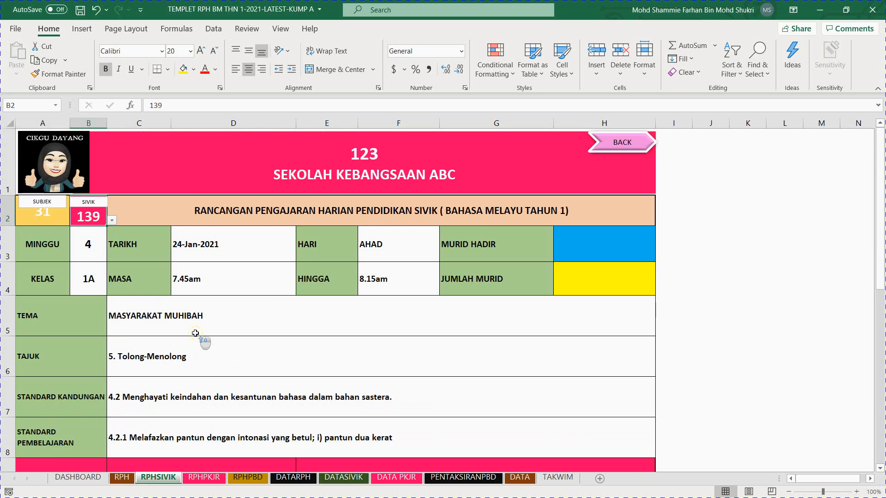
Step: Open the RPHPKJR sheet from the dashboard, review the road safety lesson plan, and select its AKTIVITI entry
{"action": "left_click", "coordinate": [620, 152]}
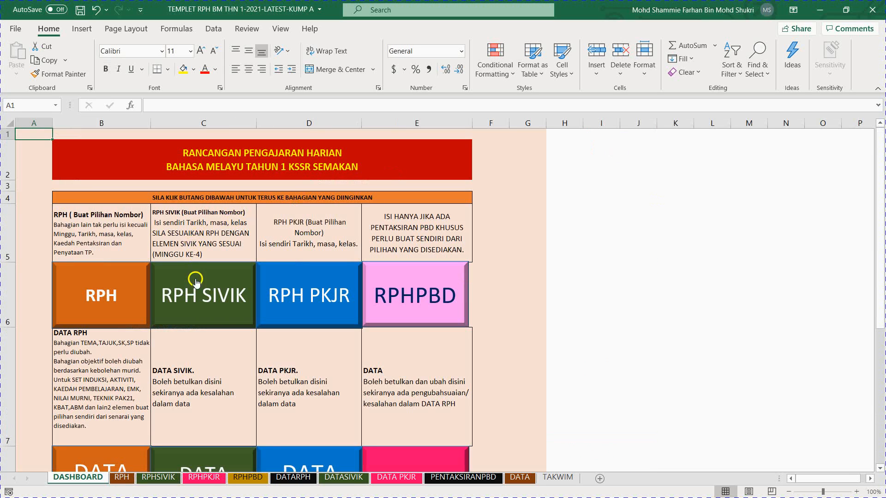
{"action": "left_click", "coordinate": [313, 303]}
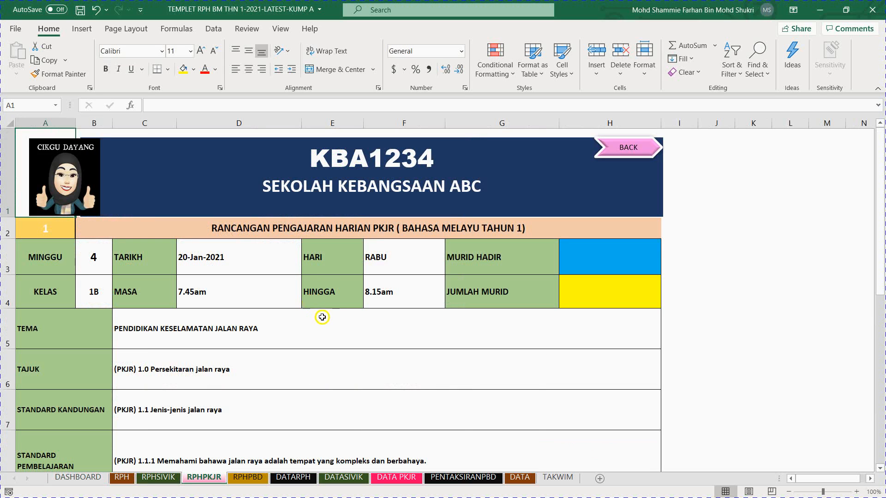
{"action": "scroll", "coordinate": [316, 281], "scroll_direction": "down", "scroll_amount": 10}
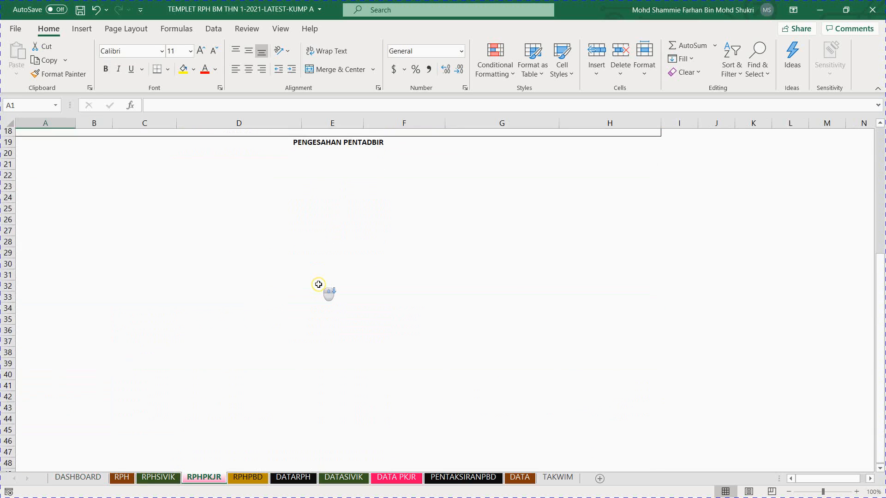
{"action": "scroll", "coordinate": [318, 284], "scroll_direction": "up", "scroll_amount": 8}
{"action": "scroll", "coordinate": [320, 286], "scroll_direction": "up", "scroll_amount": 3}
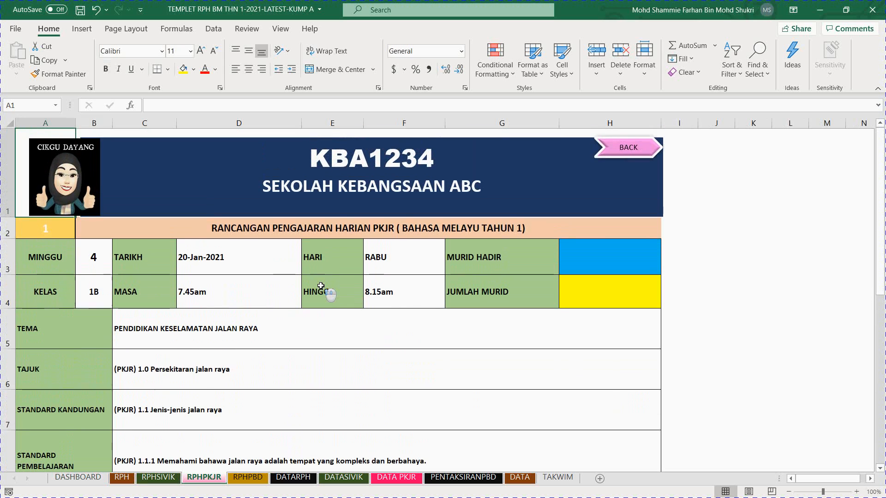
{"action": "scroll", "coordinate": [327, 326], "scroll_direction": "down", "scroll_amount": 3}
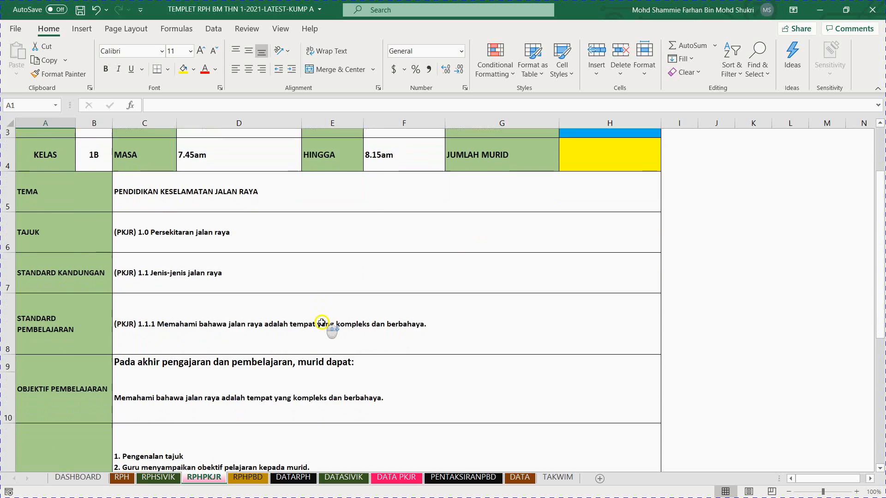
{"action": "scroll", "coordinate": [327, 326], "scroll_direction": "up", "scroll_amount": 2}
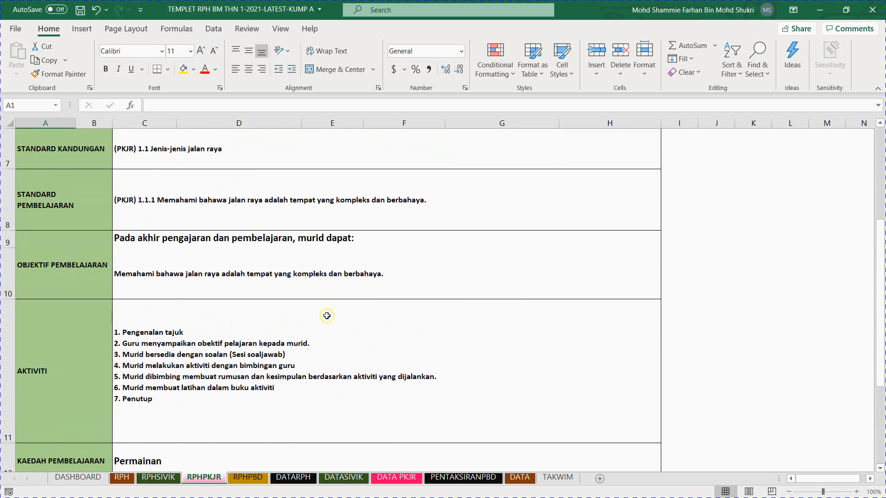
{"action": "scroll", "coordinate": [325, 307], "scroll_direction": "down", "scroll_amount": 2}
{"action": "left_click", "coordinate": [318, 235]}
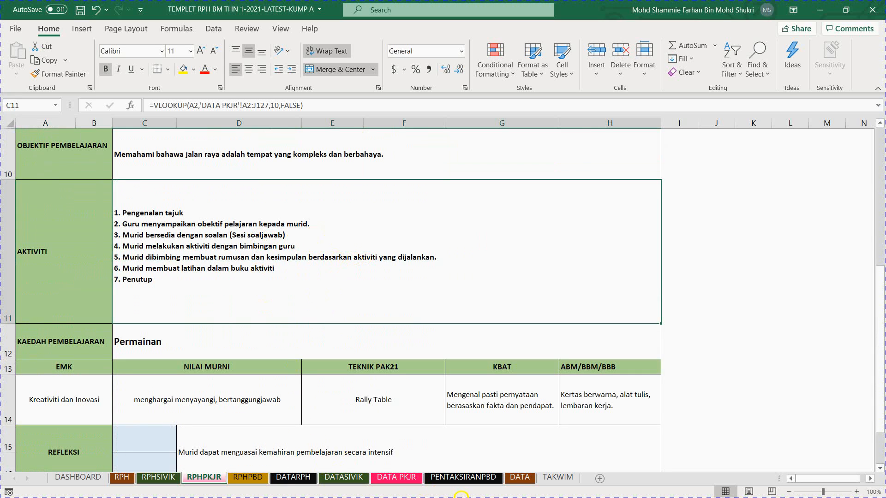
Step: Open the DATA PKJR sheet and select the AKTIVITI entries of the first three records in turn
{"action": "left_click", "coordinate": [396, 476]}
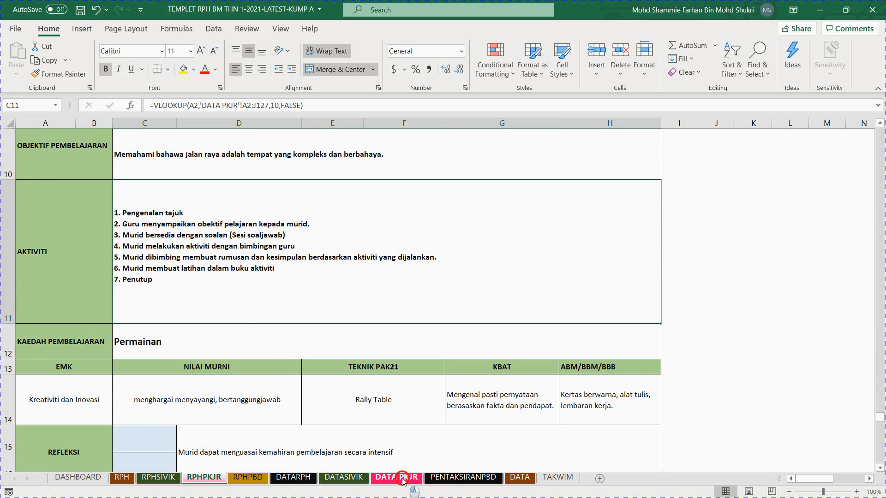
{"action": "left_click", "coordinate": [756, 191]}
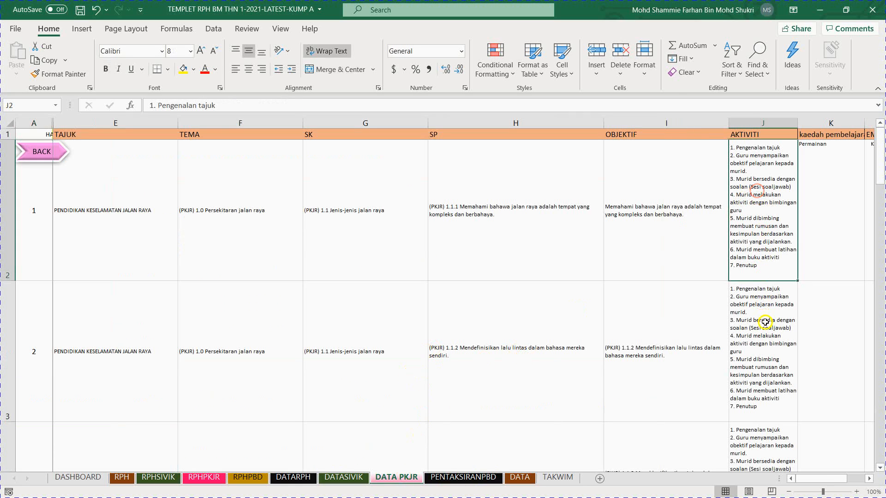
{"action": "left_click", "coordinate": [765, 323]}
{"action": "left_click", "coordinate": [768, 443]}
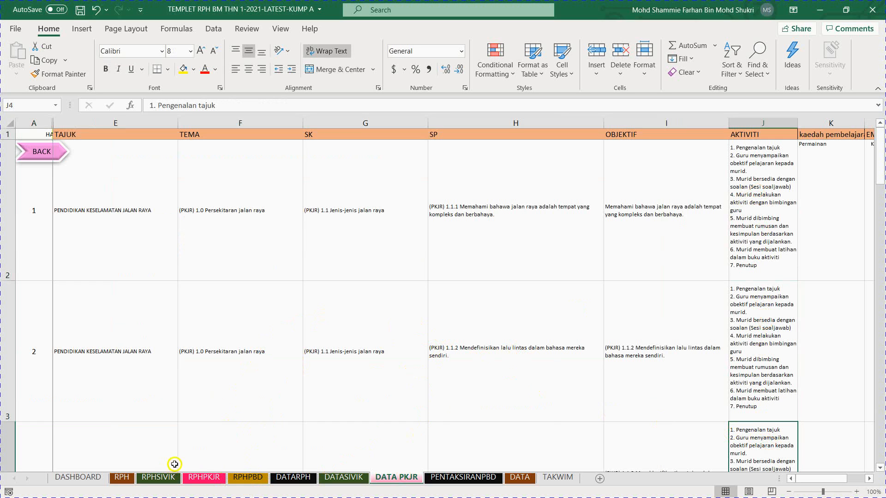
Step: Open the RPHPBD sheet and look over the PBD assessment lesson plan
{"action": "left_click", "coordinate": [246, 479]}
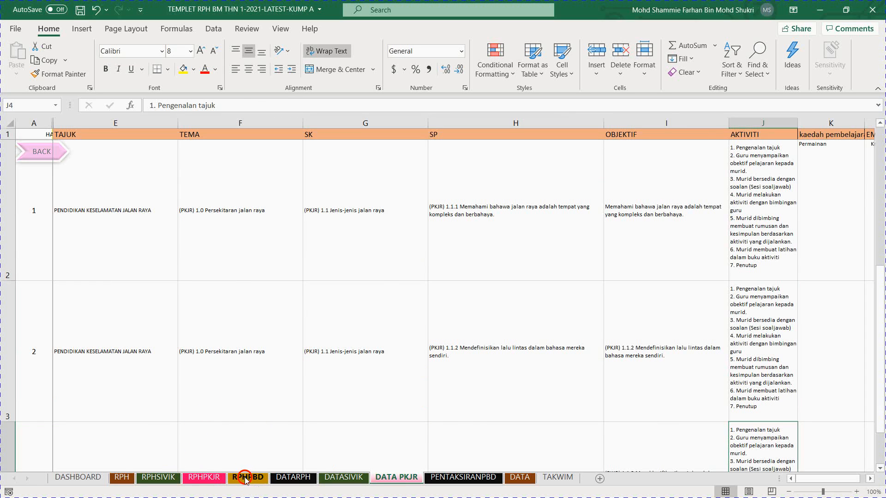
{"action": "scroll", "coordinate": [259, 275], "scroll_direction": "down", "scroll_amount": 5}
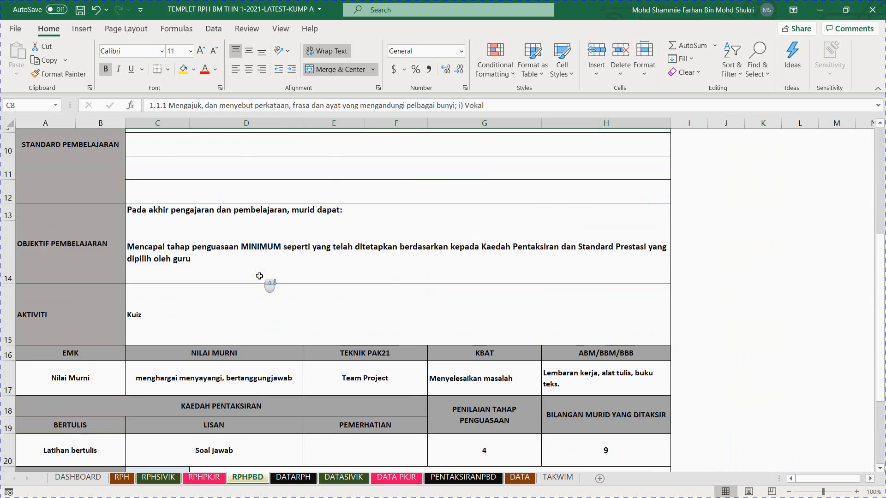
{"action": "scroll", "coordinate": [265, 284], "scroll_direction": "up", "scroll_amount": 5}
{"action": "scroll", "coordinate": [265, 284], "scroll_direction": "up", "scroll_amount": 1}
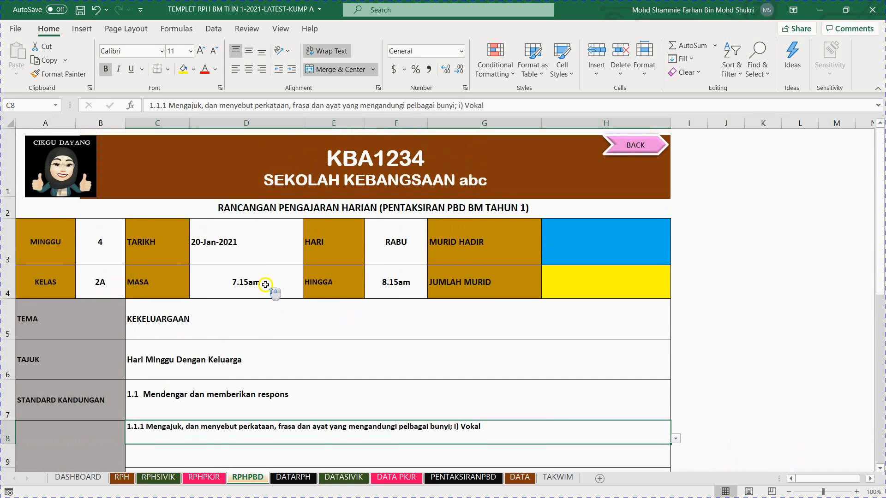
Step: On the RPH sheet, set the lesson record number to 2 and check the resulting lesson plan
{"action": "left_click", "coordinate": [122, 479]}
{"action": "scroll", "coordinate": [296, 360], "scroll_direction": "down", "scroll_amount": 1}
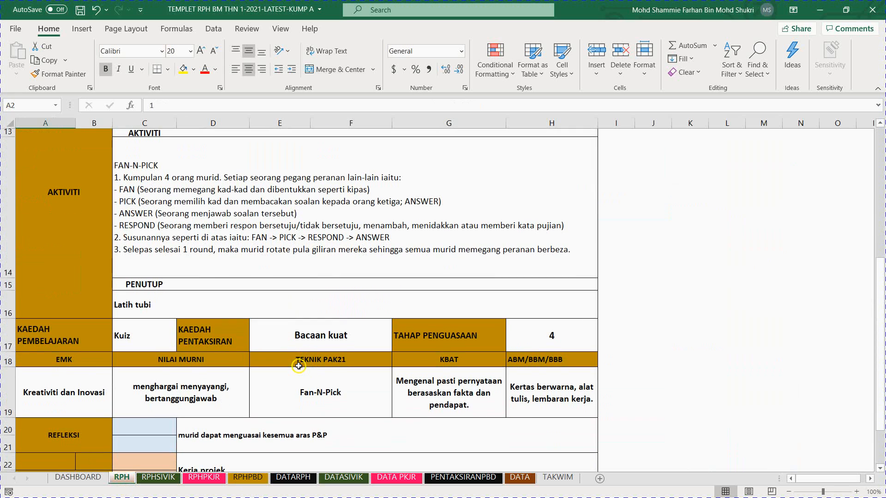
{"action": "scroll", "coordinate": [290, 329], "scroll_direction": "up", "scroll_amount": 4}
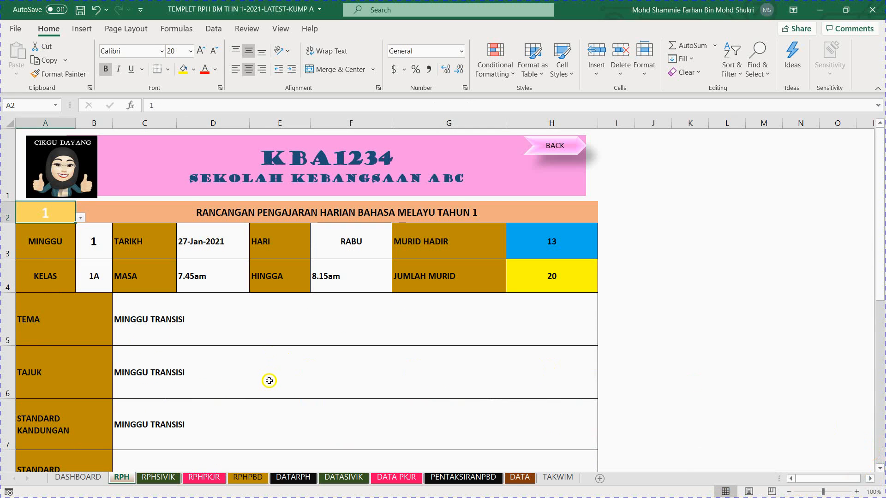
{"action": "left_click", "coordinate": [80, 217]}
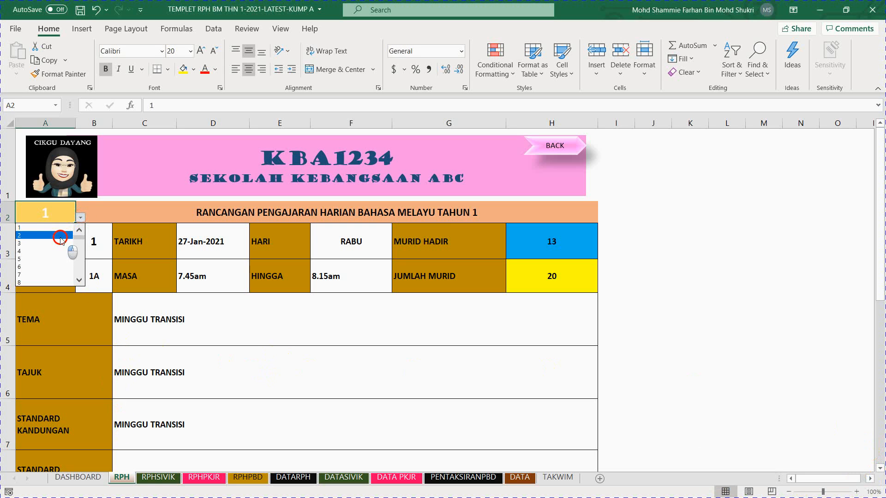
{"action": "left_click", "coordinate": [59, 236]}
{"action": "scroll", "coordinate": [223, 317], "scroll_direction": "down", "scroll_amount": 2}
{"action": "scroll", "coordinate": [221, 321], "scroll_direction": "up", "scroll_amount": 1}
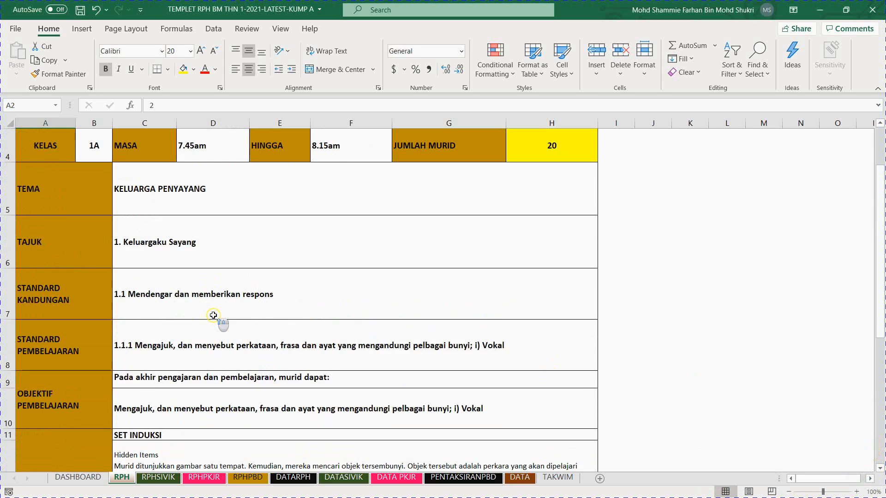
Step: On the RPHPBD sheet, set STANDARD KANDUNGAN to "1.1 Mendengar dan memberikan respons" from its selection list
{"action": "left_click", "coordinate": [248, 477]}
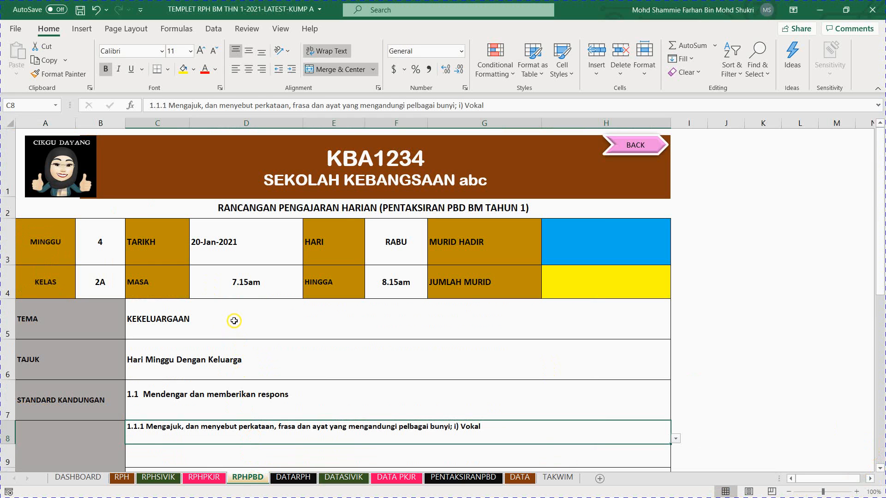
{"action": "scroll", "coordinate": [236, 320], "scroll_direction": "down", "scroll_amount": 1}
{"action": "scroll", "coordinate": [236, 319], "scroll_direction": "down", "scroll_amount": 1}
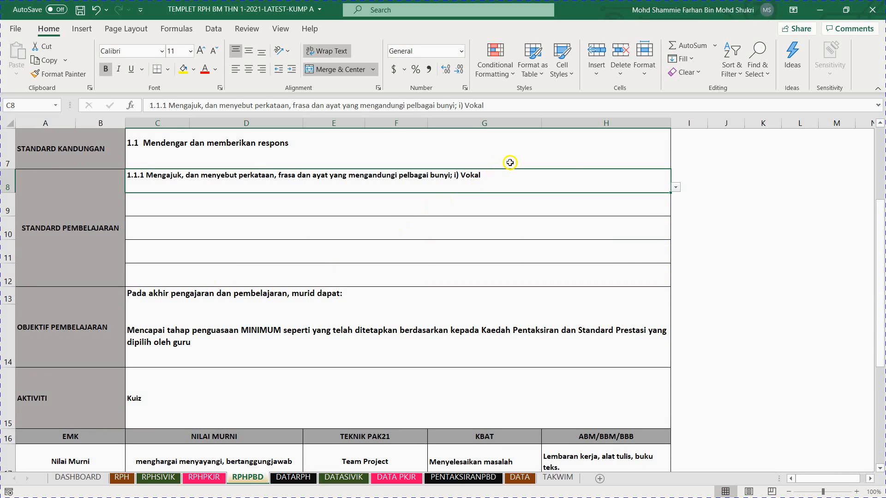
{"action": "left_click", "coordinate": [572, 157]}
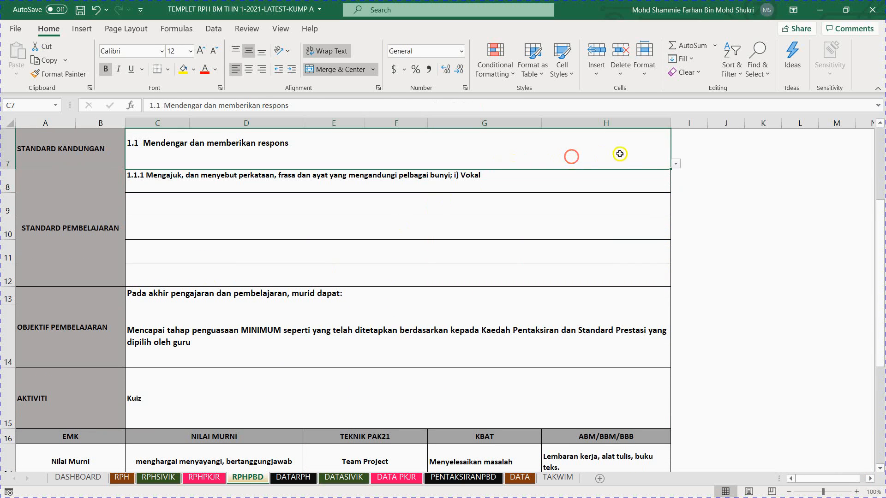
{"action": "left_click", "coordinate": [675, 163]}
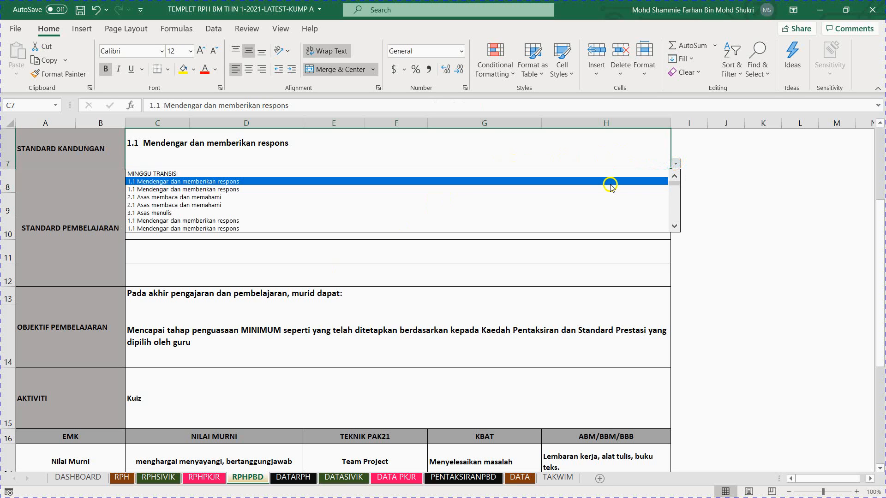
{"action": "left_click", "coordinate": [609, 184]}
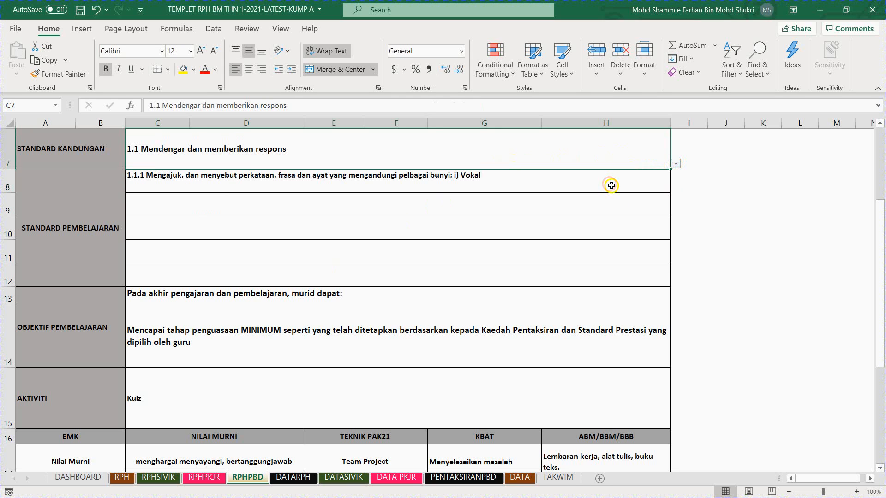
Step: Fill the first two STANDARD PEMBELAJARAN rows with the 1.1.1 Mengajuk entries for i) Vokal and ii) Konsonan
{"action": "left_click", "coordinate": [610, 185]}
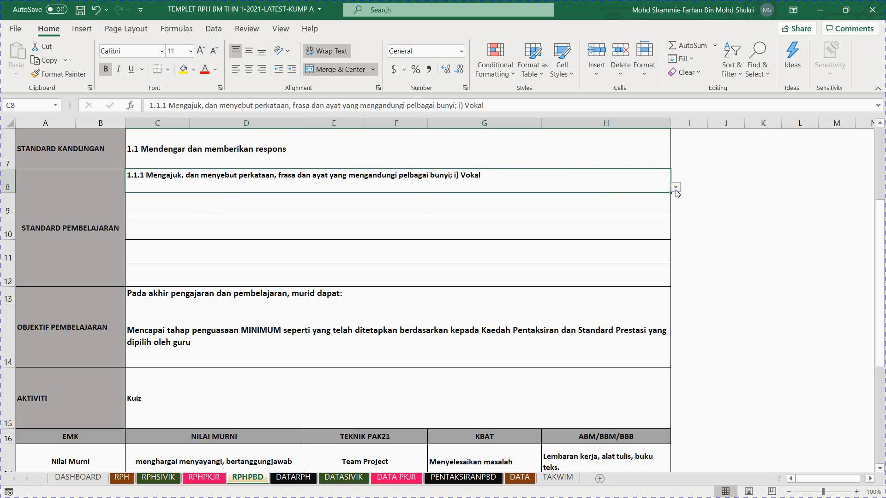
{"action": "left_click", "coordinate": [675, 188]}
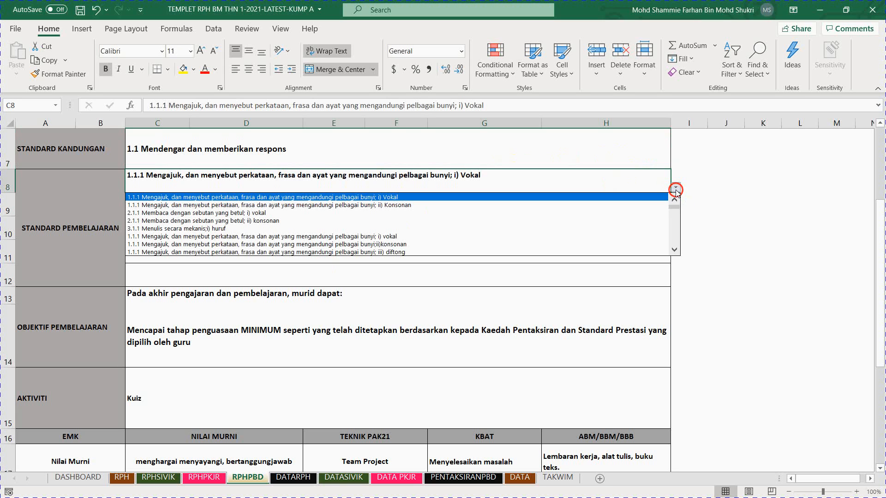
{"action": "left_click", "coordinate": [648, 197]}
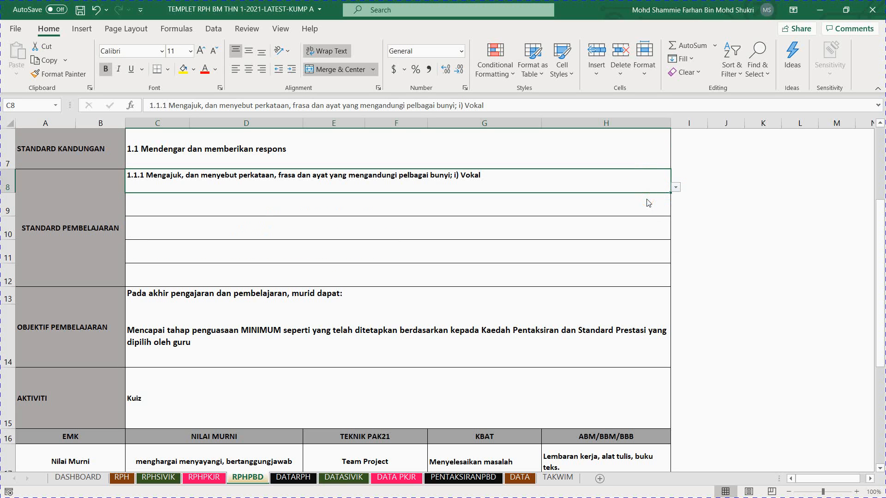
{"action": "left_click", "coordinate": [654, 210]}
{"action": "left_click", "coordinate": [675, 211]}
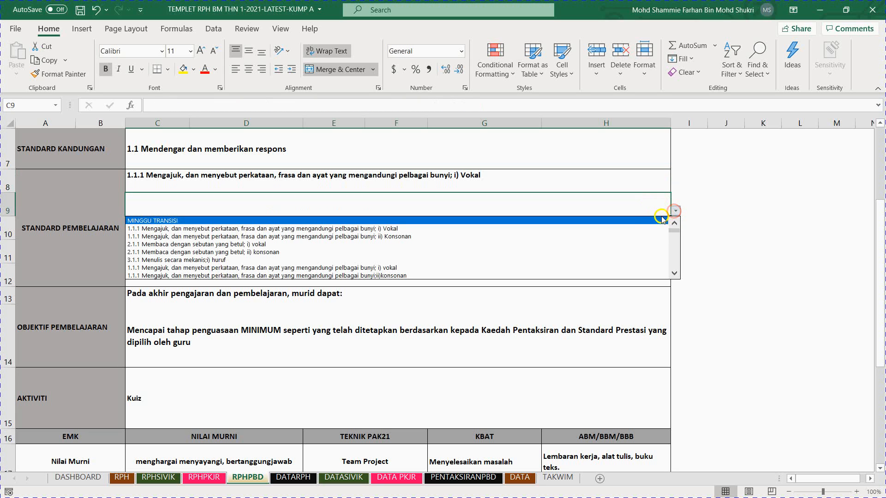
{"action": "left_click", "coordinate": [644, 237]}
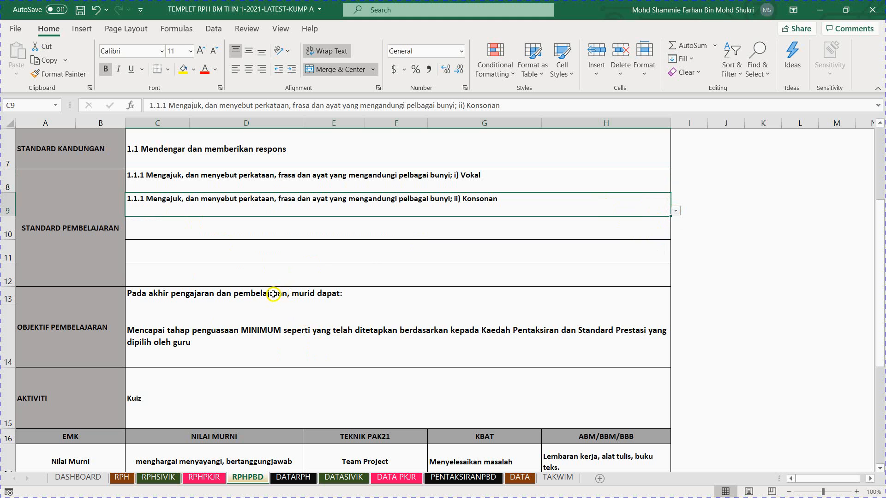
Step: Examine the OBJEKTIF PEMBELAJARAN, NILAI MURNI, TEKNIK PAK21, KBAT, ABM/BBM/BBB and BERTULIS assessment entries of the PBD lesson plan
{"action": "scroll", "coordinate": [221, 217], "scroll_direction": "up", "scroll_amount": 2}
{"action": "scroll", "coordinate": [217, 213], "scroll_direction": "down", "scroll_amount": 3}
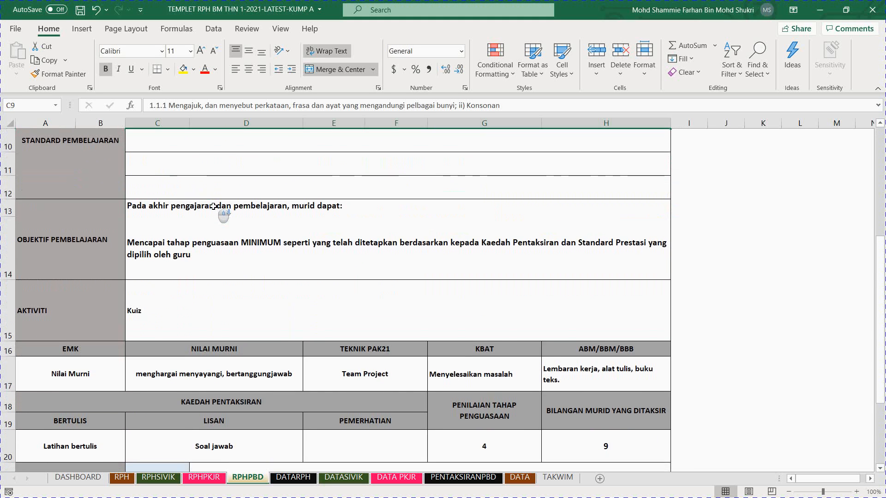
{"action": "left_click", "coordinate": [177, 254]}
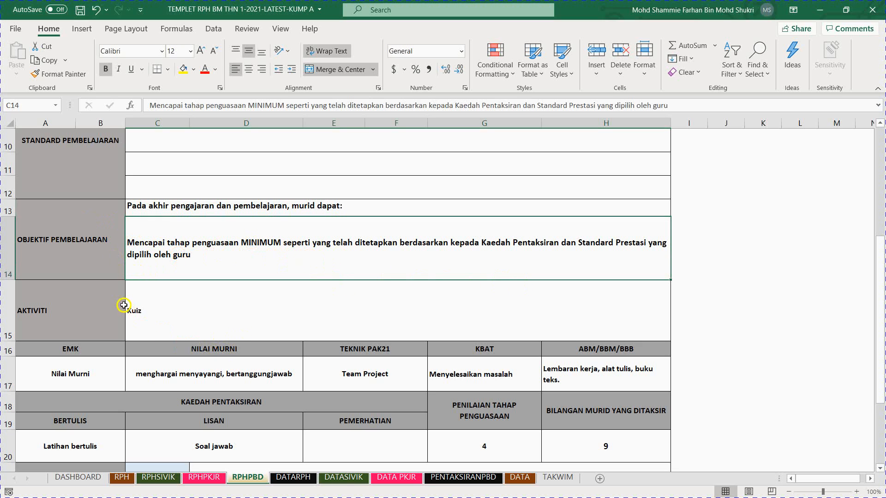
{"action": "scroll", "coordinate": [123, 305], "scroll_direction": "down", "scroll_amount": 1}
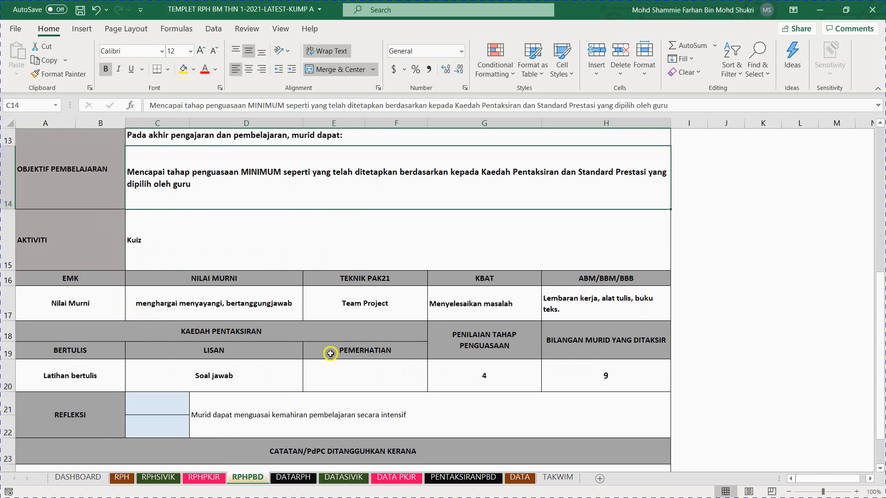
{"action": "left_click", "coordinate": [189, 311]}
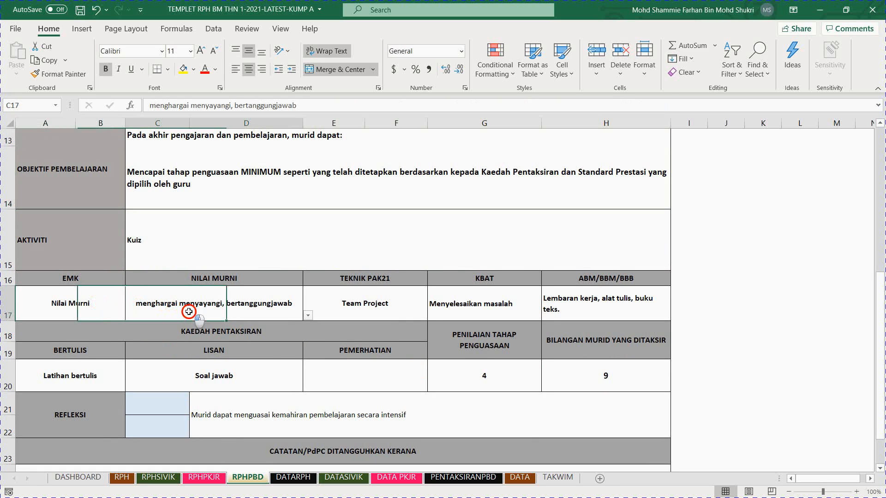
{"action": "left_click", "coordinate": [397, 308]}
{"action": "left_click", "coordinate": [490, 310]}
{"action": "left_click", "coordinate": [612, 301]}
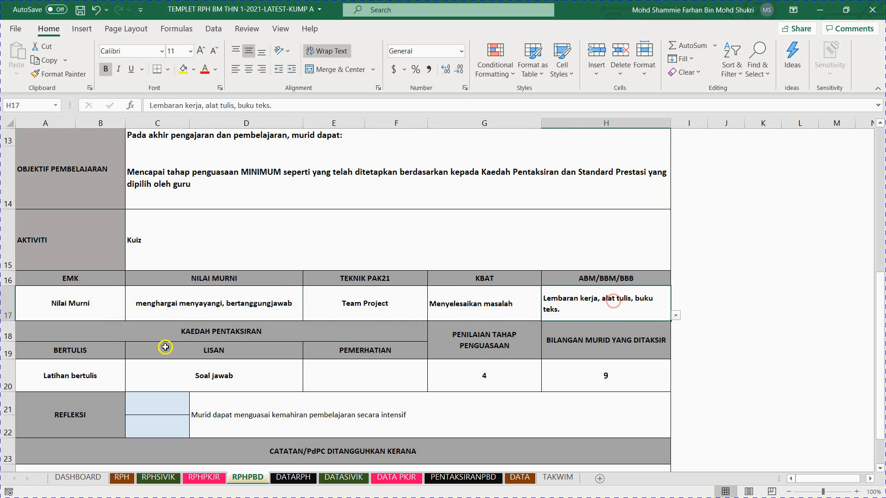
{"action": "left_click", "coordinate": [53, 362]}
Step: Select the MINGGU number in the PBD lesson plan header, and view the selection list of the TEMA entry
{"action": "scroll", "coordinate": [152, 223], "scroll_direction": "up", "scroll_amount": 4}
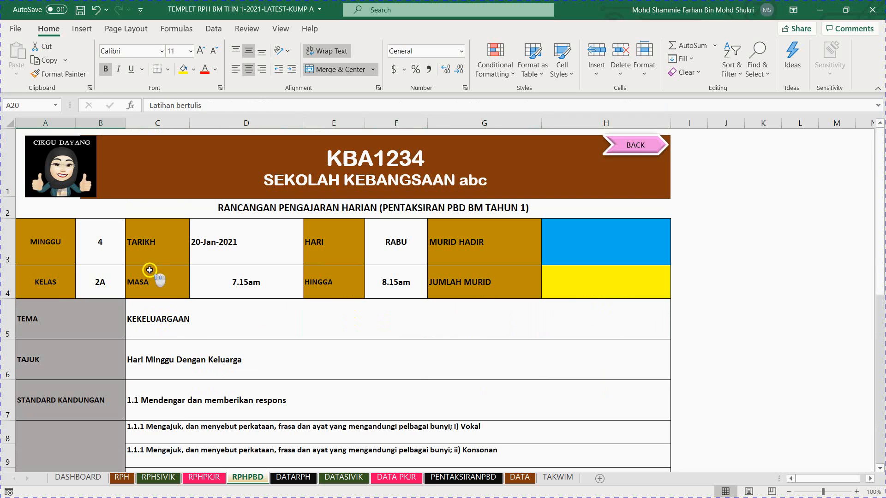
{"action": "left_click", "coordinate": [108, 242]}
{"action": "left_click", "coordinate": [214, 329]}
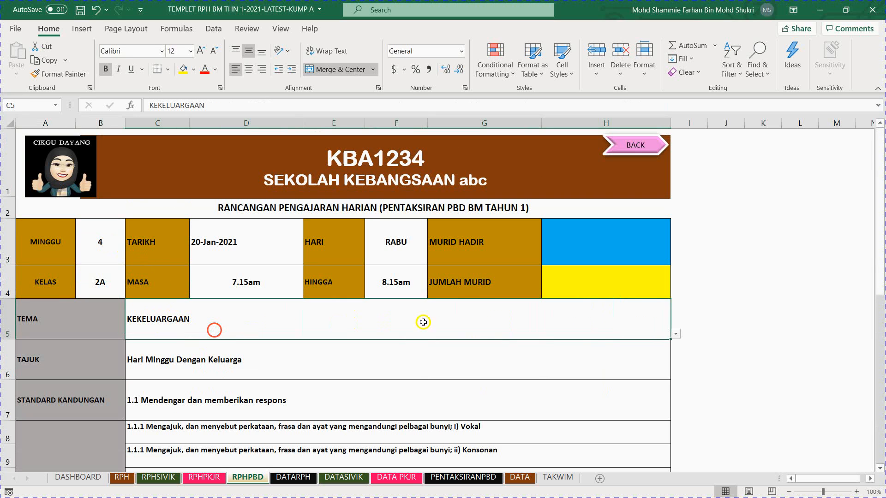
{"action": "left_click", "coordinate": [675, 336]}
{"action": "left_click", "coordinate": [622, 323]}
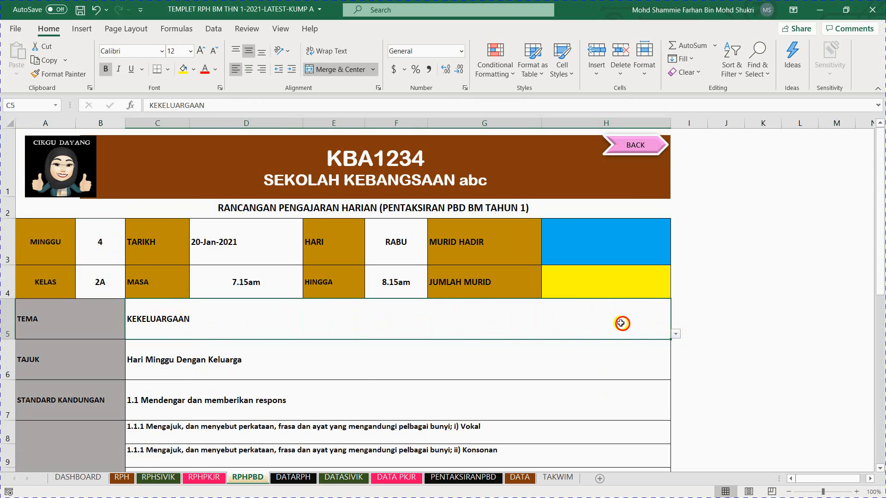
Step: View the selection list of BILANGAN MURID YANG DITAKSIR in the PBD lesson plan and select the PENILAIAN TAHAP PENGUASAAN entry
{"action": "scroll", "coordinate": [340, 393], "scroll_direction": "down", "scroll_amount": 3}
{"action": "scroll", "coordinate": [341, 394], "scroll_direction": "down", "scroll_amount": 3}
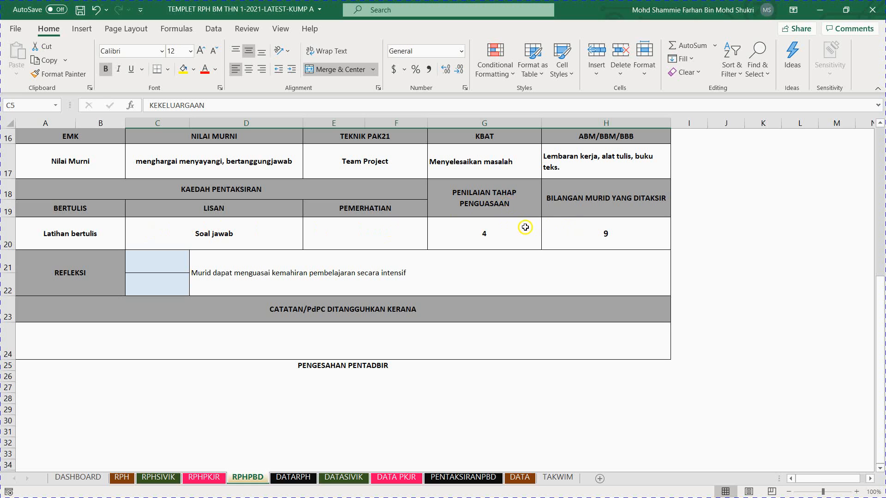
{"action": "left_click", "coordinate": [577, 227]}
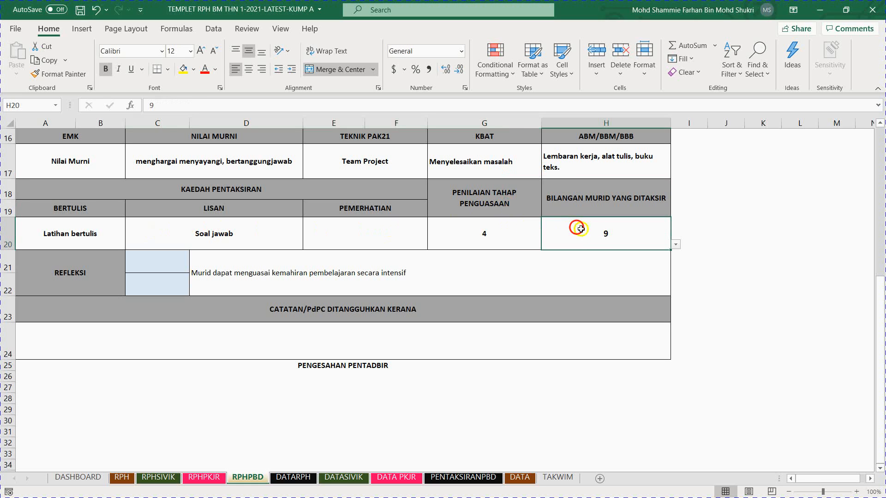
{"action": "left_click", "coordinate": [674, 246]}
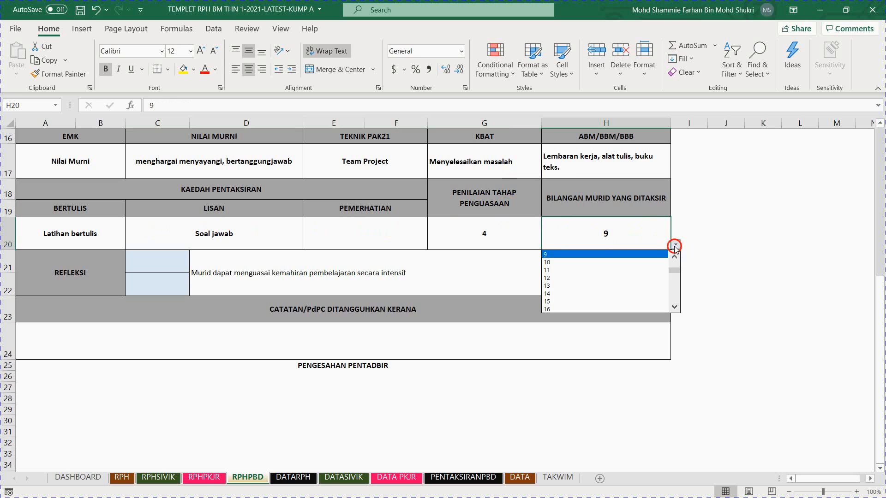
{"action": "mouse_move", "coordinate": [676, 270]}
{"action": "left_mouse_down"}
{"action": "mouse_move", "coordinate": [671, 295]}
{"action": "mouse_move", "coordinate": [677, 254]}
{"action": "left_mouse_up"}
{"action": "left_click", "coordinate": [455, 233]}
{"action": "left_click", "coordinate": [451, 229]}
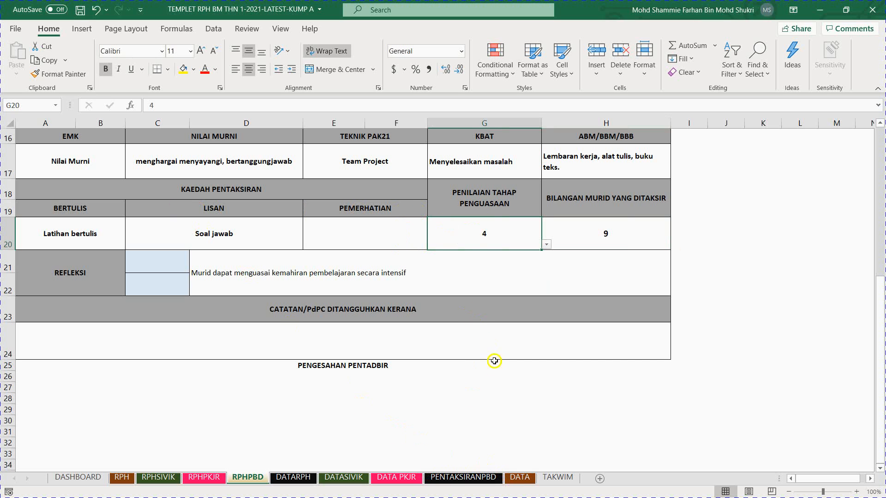
Step: On the PENTAKSIRANPBD sheet, inspect the Tarikh Pentaksiran and MTM cells of the first assessment row
{"action": "left_click", "coordinate": [463, 478]}
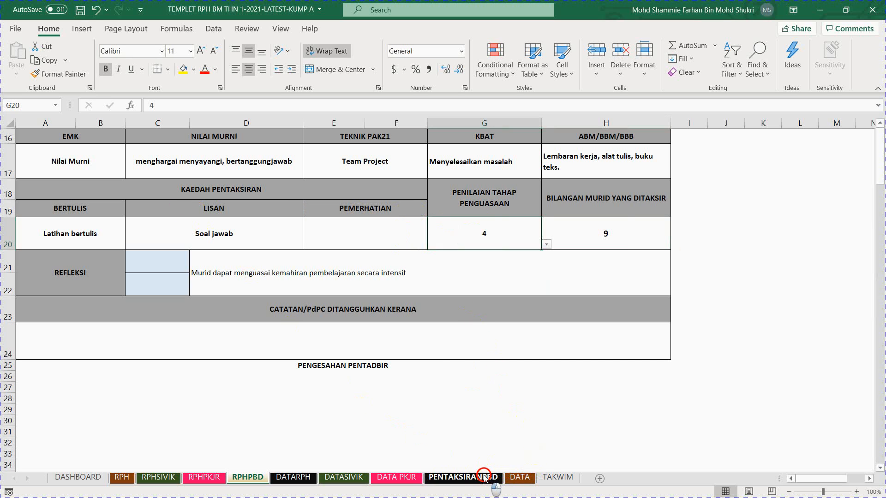
{"action": "left_click", "coordinate": [123, 211]}
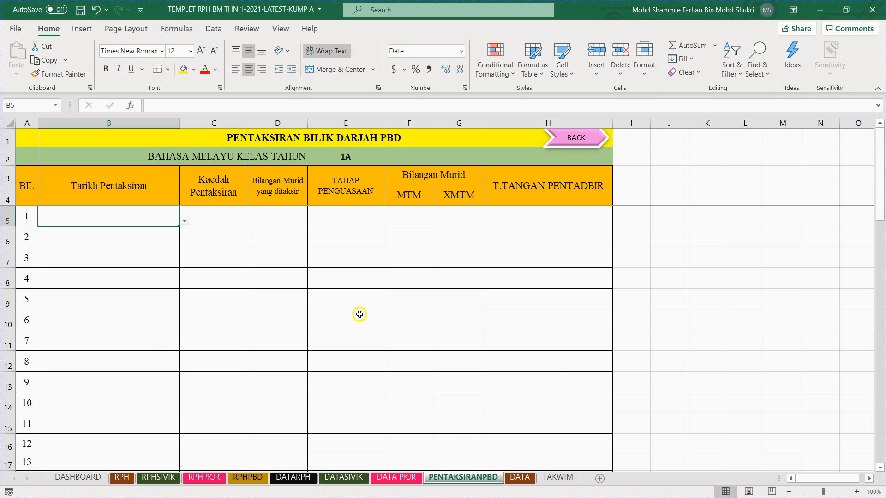
{"action": "left_click", "coordinate": [417, 216]}
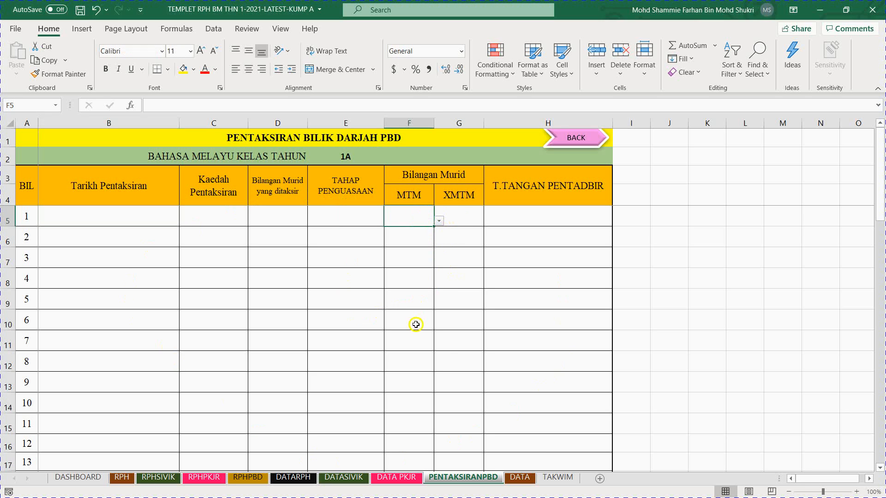
Step: Look through the template's DATA, TAKWIM, PENTAKSIRANPBD, DATA PKJR, DATARPH and RPHPKJR sheets, ending on the RPHSIVIK sheet
{"action": "left_click", "coordinate": [519, 478]}
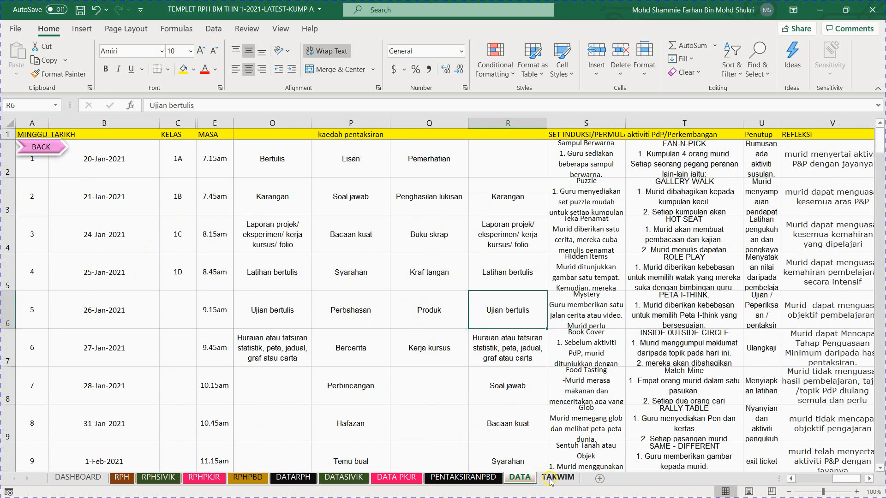
{"action": "left_click", "coordinate": [548, 480]}
{"action": "left_click", "coordinate": [519, 477]}
{"action": "left_click", "coordinate": [466, 477]}
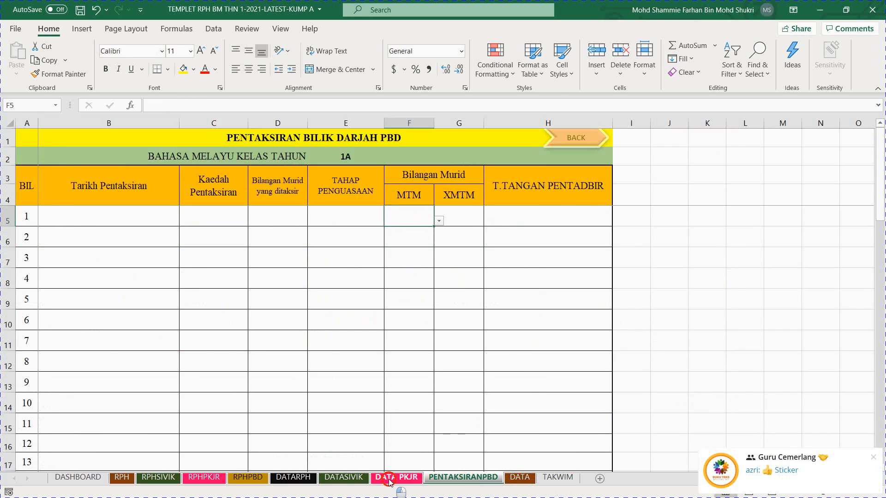
{"action": "left_click", "coordinate": [395, 478]}
{"action": "left_click", "coordinate": [307, 477]}
{"action": "left_click", "coordinate": [210, 480]}
{"action": "left_click", "coordinate": [137, 480]}
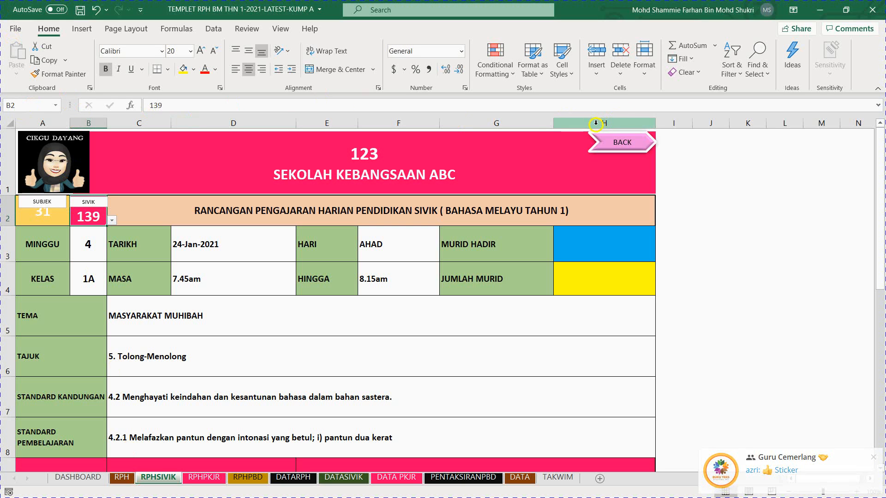
Step: Minimize the template workbook and, in File Explorer, go up from RPH KUMP.A to the PEMBENTANGAN folder
{"action": "left_click", "coordinate": [823, 14]}
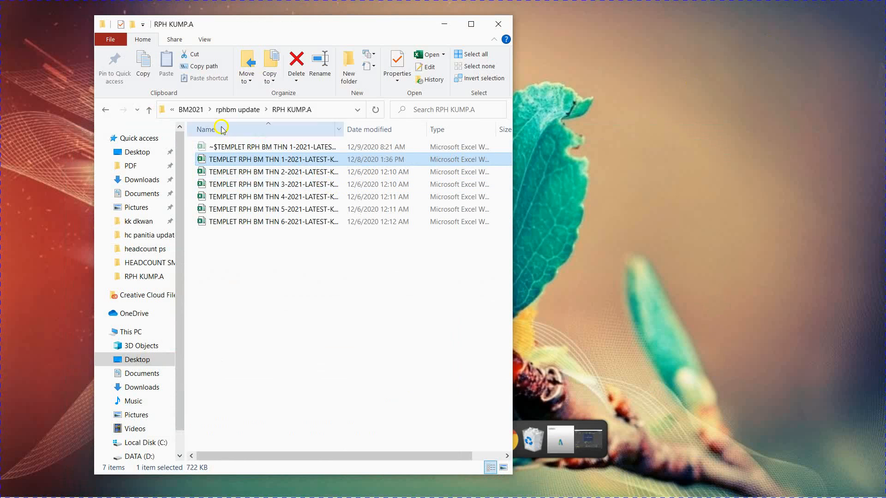
{"action": "left_click", "coordinate": [148, 110]}
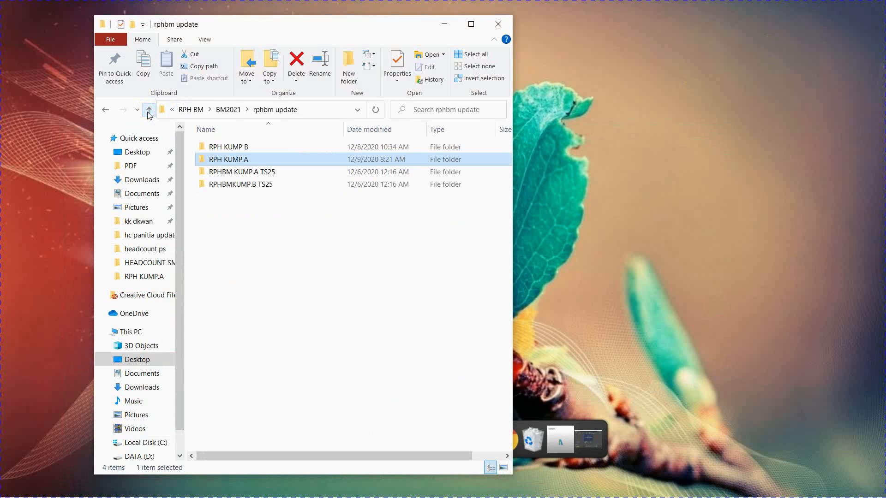
{"action": "left_click", "coordinate": [148, 111]}
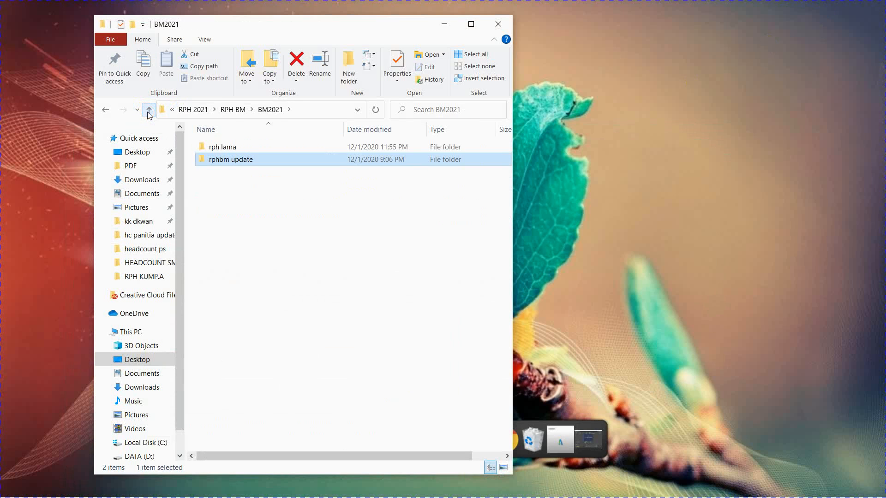
{"action": "left_click", "coordinate": [148, 110]}
{"action": "left_click", "coordinate": [148, 110]}
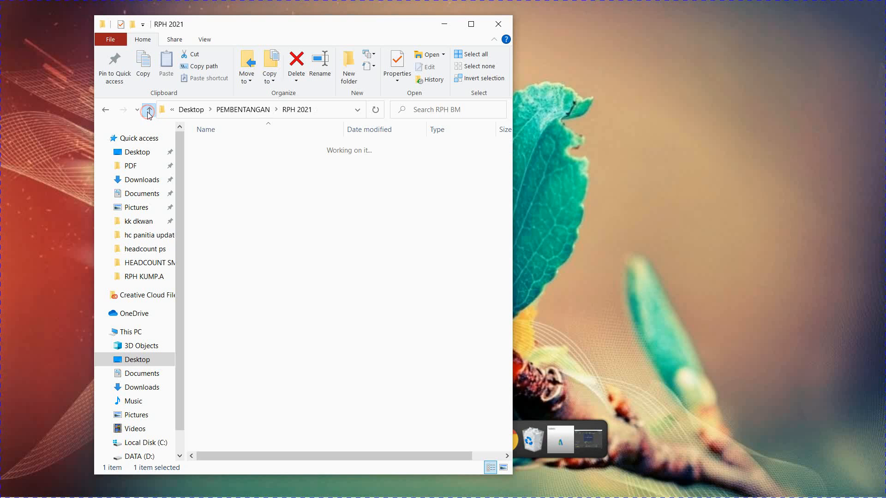
{"action": "left_click", "coordinate": [149, 110]}
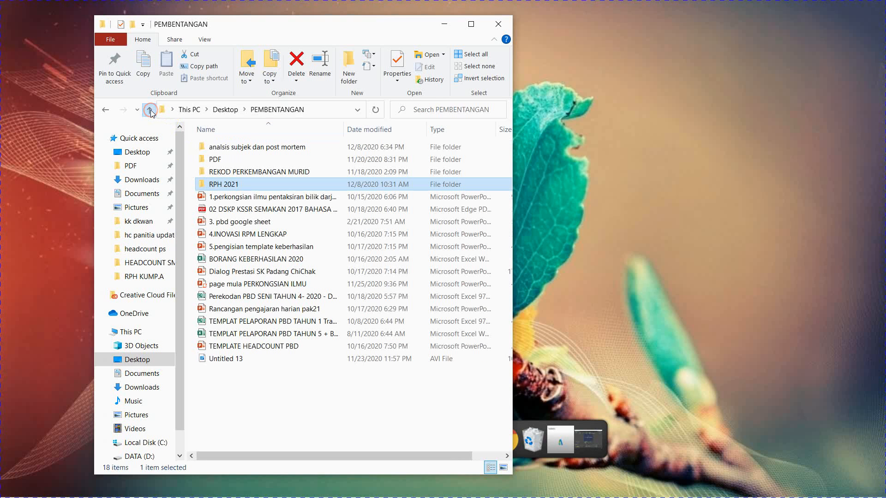
Step: Open the workbook "Perekodan PBD TAHUN BM 1- 2020 ok" from the 2.RPM BM folder inside REKOD PERKEMBANGAN MURID
{"action": "double_click", "coordinate": [233, 171]}
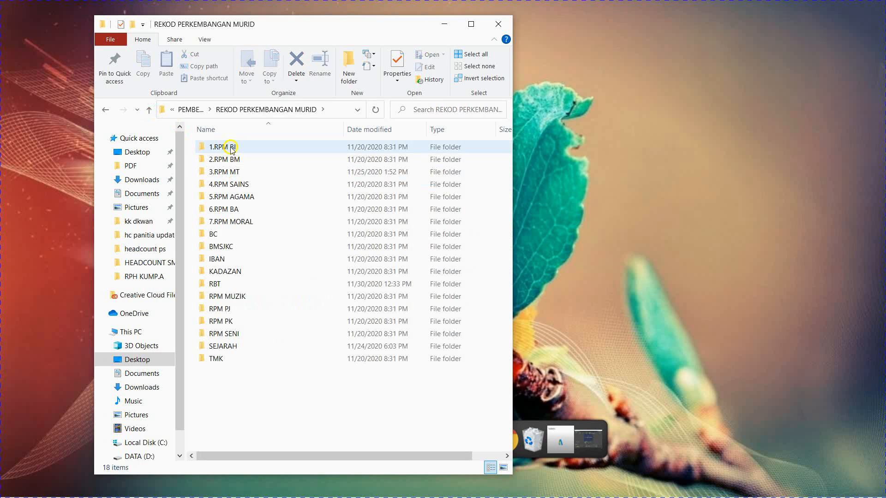
{"action": "double_click", "coordinate": [229, 161]}
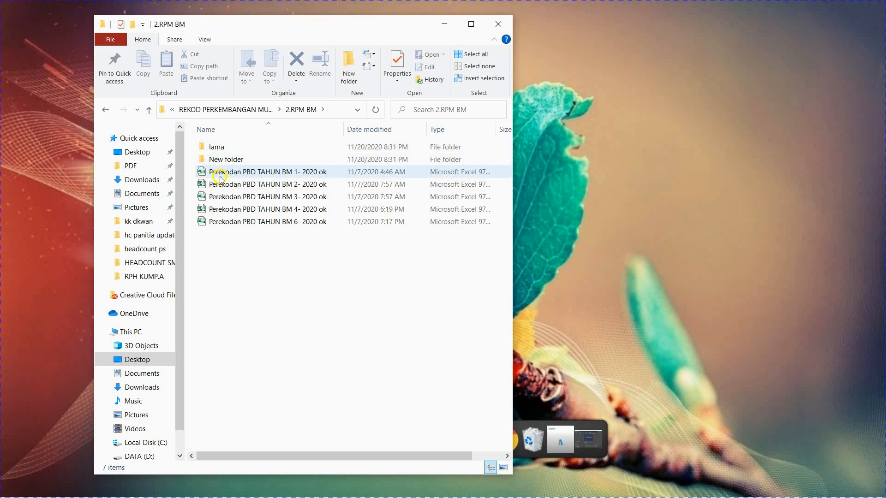
{"action": "left_click", "coordinate": [220, 177]}
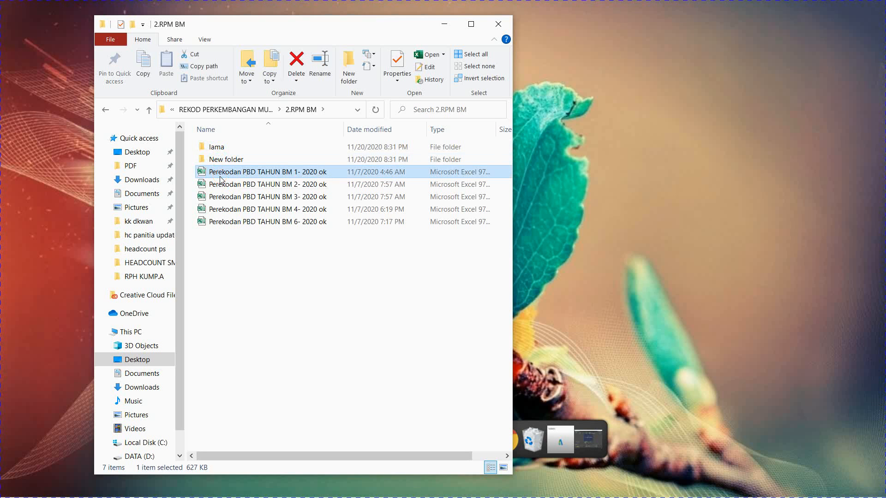
{"action": "double_click", "coordinate": [220, 176]}
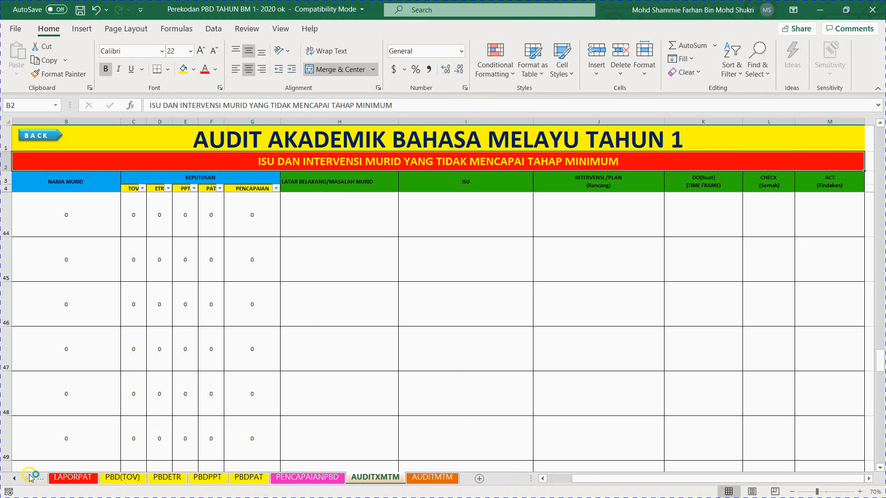
Step: Go to the DASHBOARD sheet of the PBD recording workbook and look over its links
{"action": "left_click", "coordinate": [14, 479]}
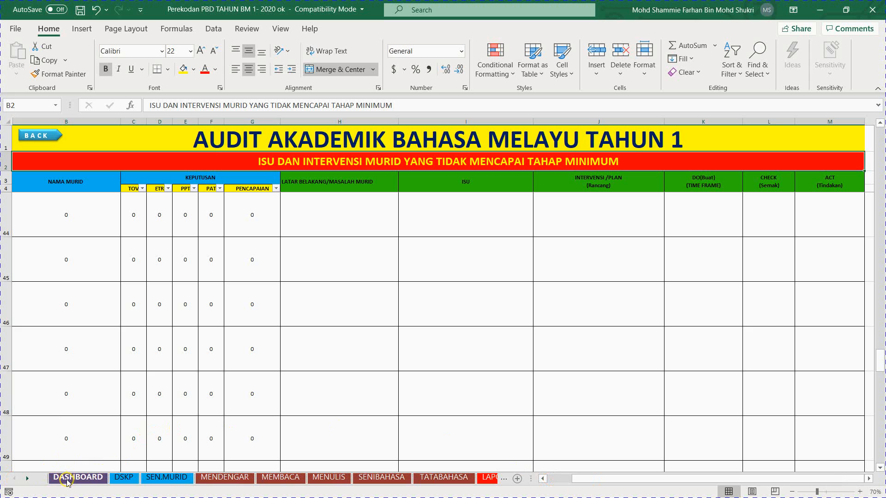
{"action": "left_click", "coordinate": [74, 477]}
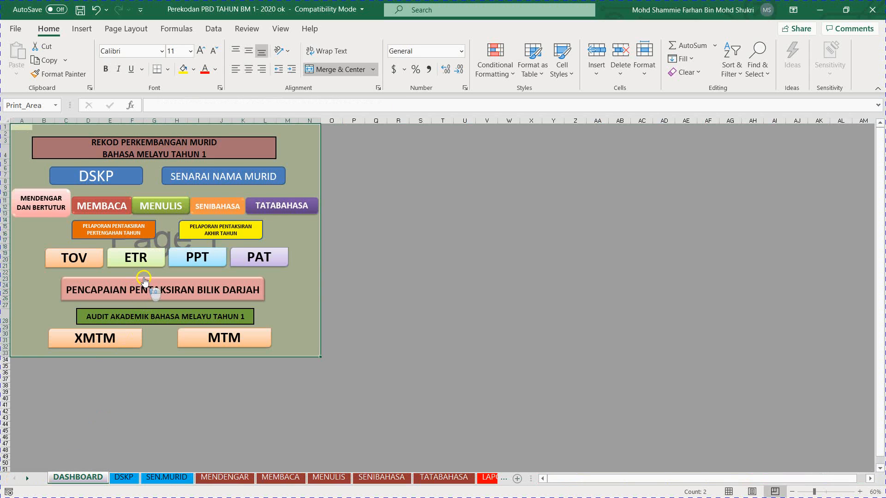
{"action": "scroll", "coordinate": [157, 272], "scroll_direction": "down", "scroll_amount": 1}
{"action": "scroll", "coordinate": [156, 273], "scroll_direction": "up", "scroll_amount": 1}
Step: View the DSKP sheet and the SENARAI NAMA MURID sheet, returning to the dashboard after each
{"action": "left_click", "coordinate": [123, 174]}
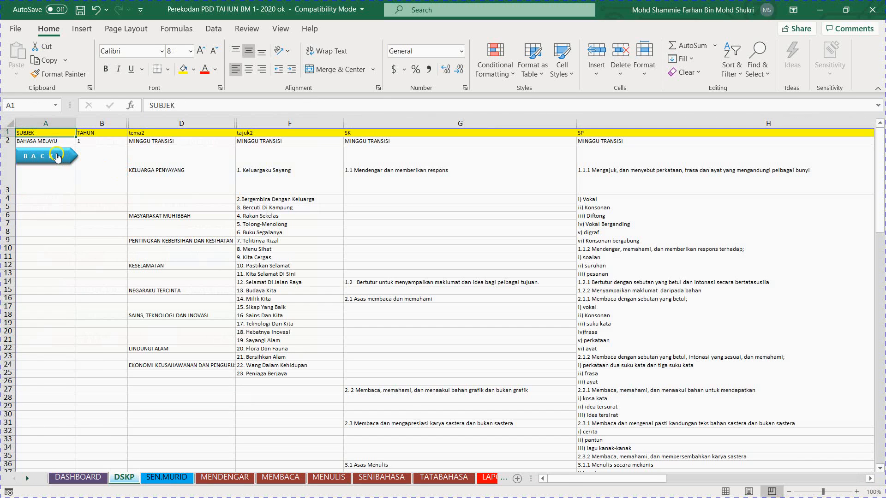
{"action": "left_click", "coordinate": [58, 156]}
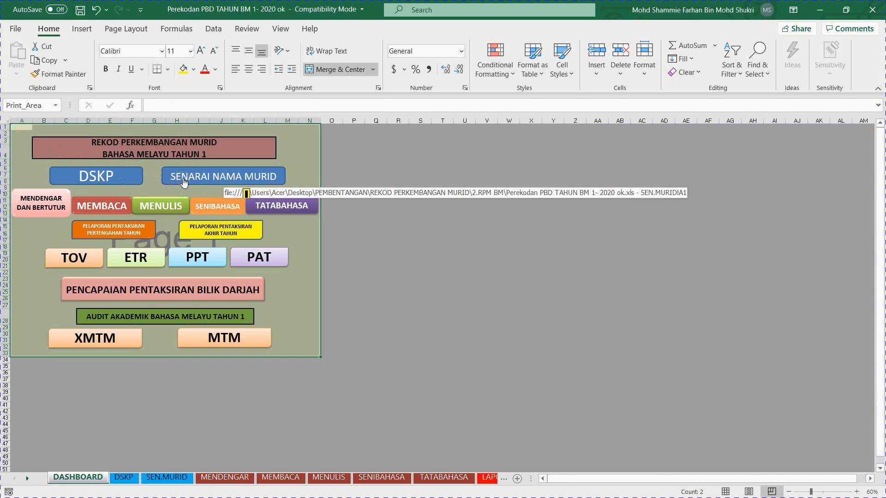
{"action": "left_click", "coordinate": [184, 180]}
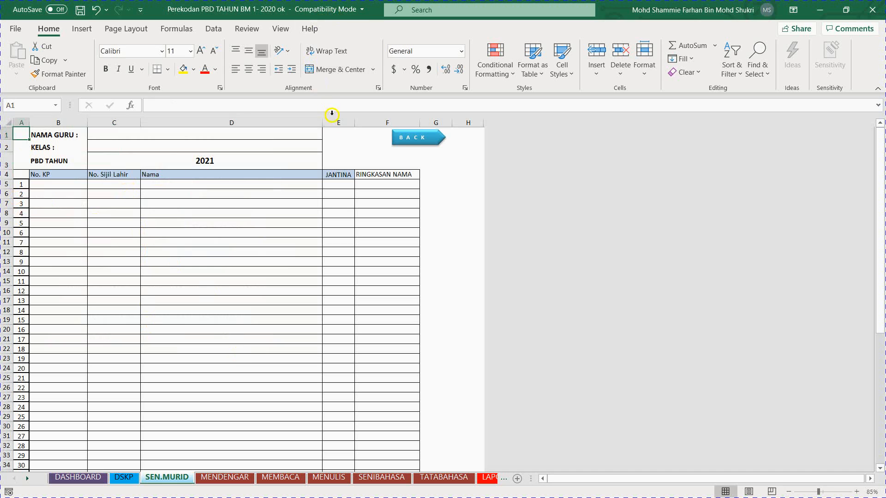
{"action": "left_click", "coordinate": [398, 142]}
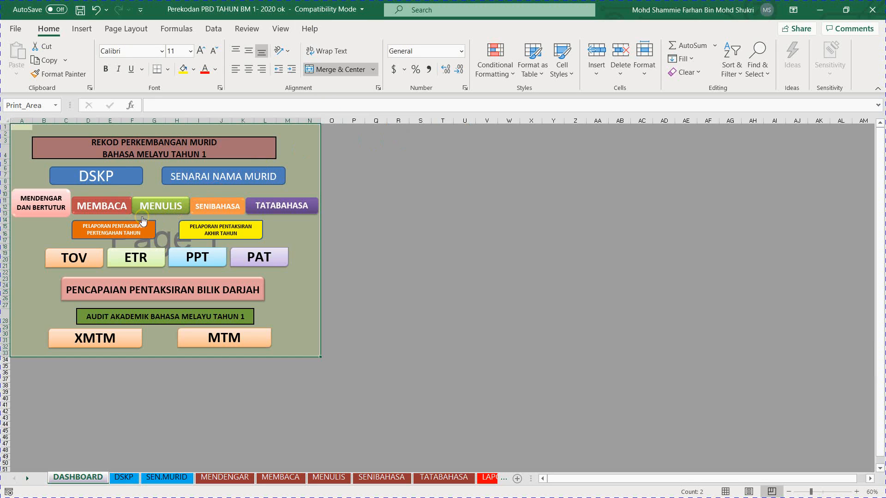
Step: Open the MENDENGAR DAN BERTUTUR record and examine the 1.1.1 learning standard headings from i) Vokal to iv) Vokal Berganding
{"action": "left_click", "coordinate": [58, 210]}
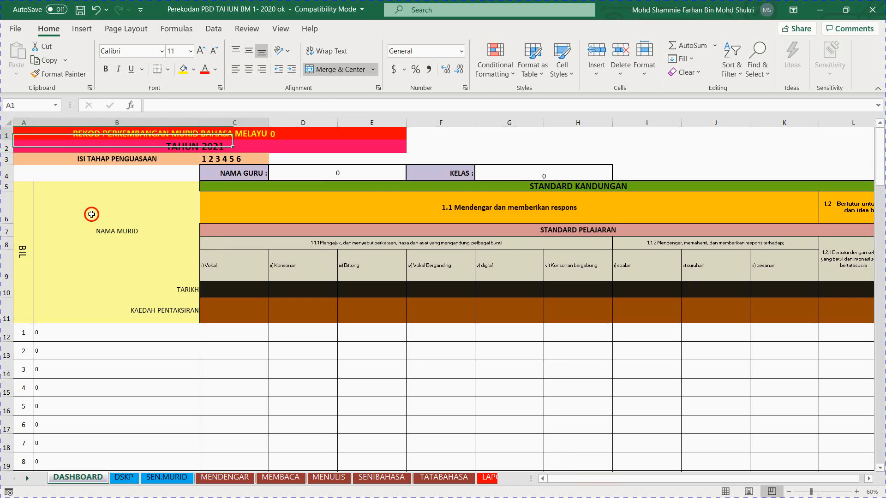
{"action": "left_click", "coordinate": [380, 135]}
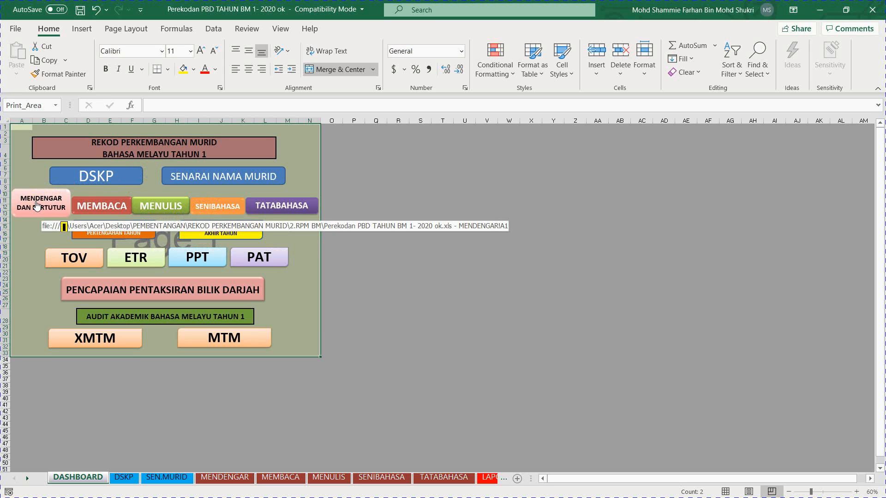
{"action": "left_click", "coordinate": [36, 206]}
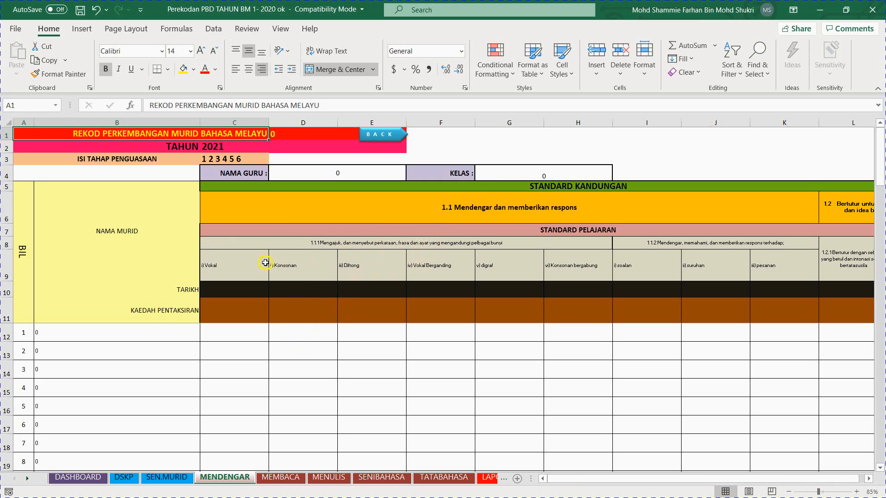
{"action": "left_click", "coordinate": [241, 263]}
{"action": "left_click", "coordinate": [307, 263]}
{"action": "left_click", "coordinate": [364, 265]}
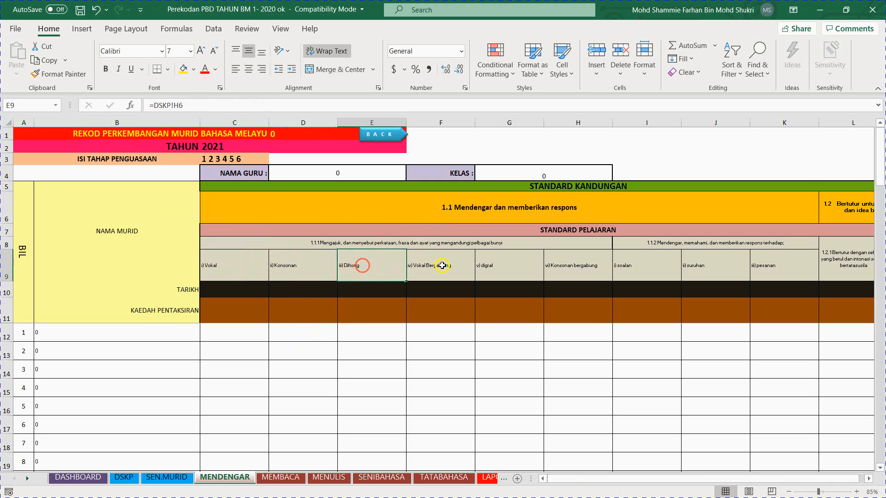
{"action": "left_click", "coordinate": [445, 265]}
Step: Set the first pupil's mastery level to 4 for both i) Vokal and ii) Konsonan
{"action": "left_click", "coordinate": [238, 336]}
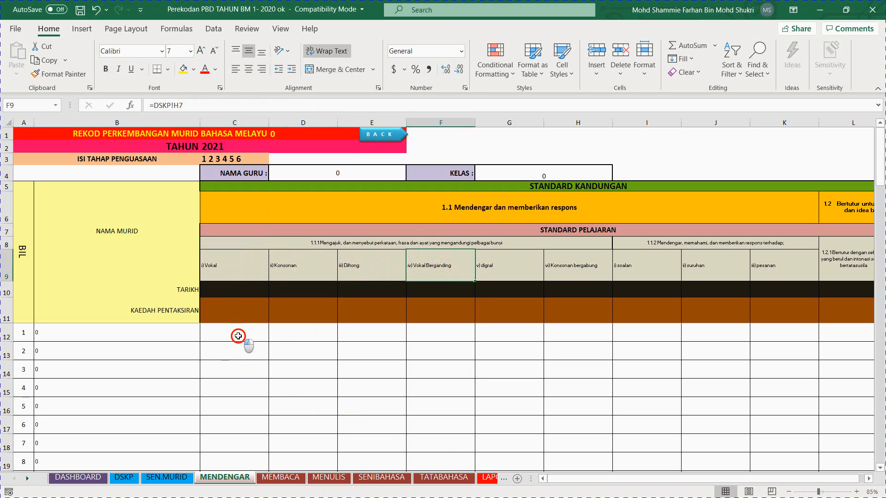
{"action": "left_click", "coordinate": [275, 337]}
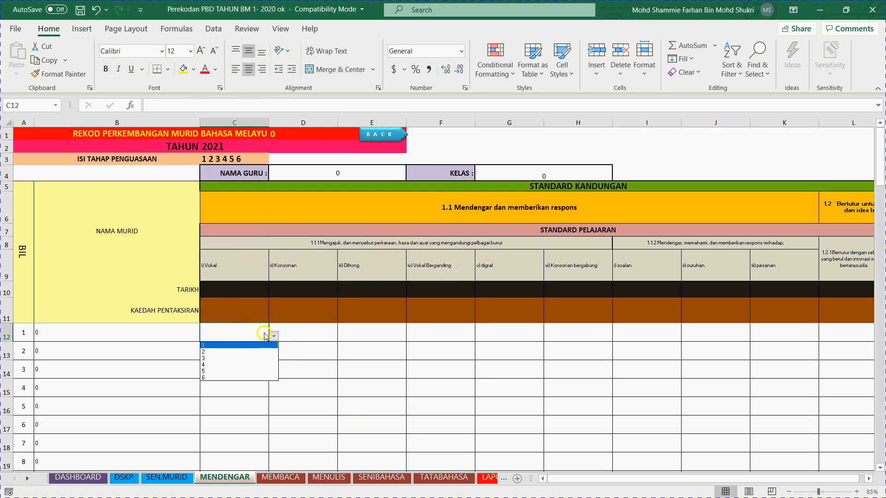
{"action": "left_click", "coordinate": [256, 365]}
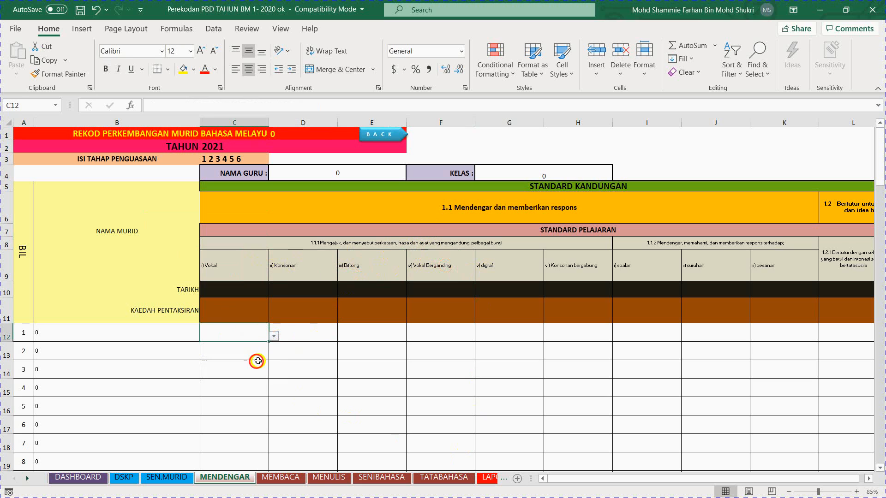
{"action": "left_click", "coordinate": [300, 338]}
{"action": "left_click", "coordinate": [341, 336]}
{"action": "left_click", "coordinate": [317, 361]}
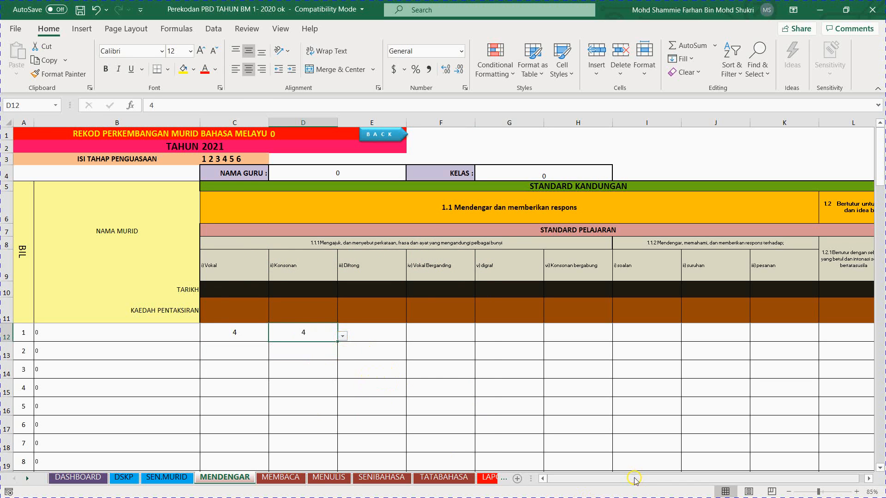
Step: Check the first pupil's TAHAP PENGUASAAN KESELURUHAN cell and return to the dashboard
{"action": "left_click_drag", "start_coordinate": [634, 480], "coordinate": [739, 479]}
{"action": "left_click", "coordinate": [724, 329]}
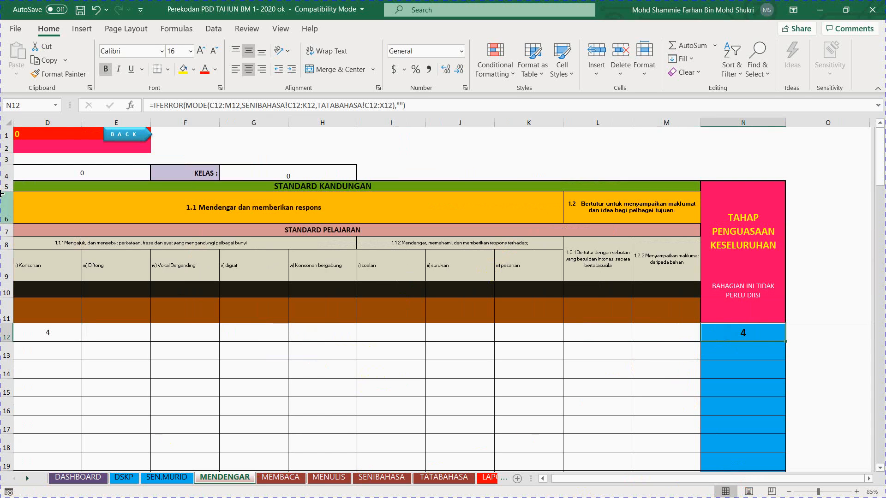
{"action": "left_click", "coordinate": [133, 135]}
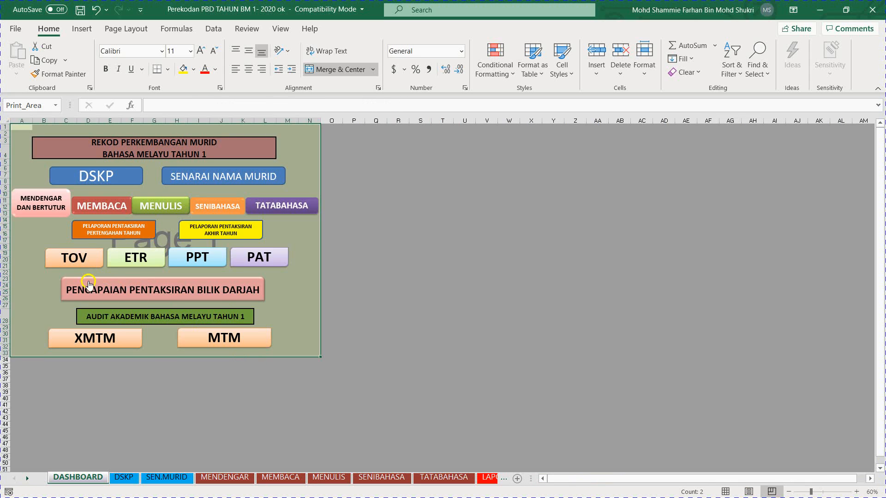
Step: Open the mid-year assessment report from the dashboard and set the first pupil's TAHAP PENGUASAAN KESELURUHAN to 4
{"action": "left_click", "coordinate": [113, 235]}
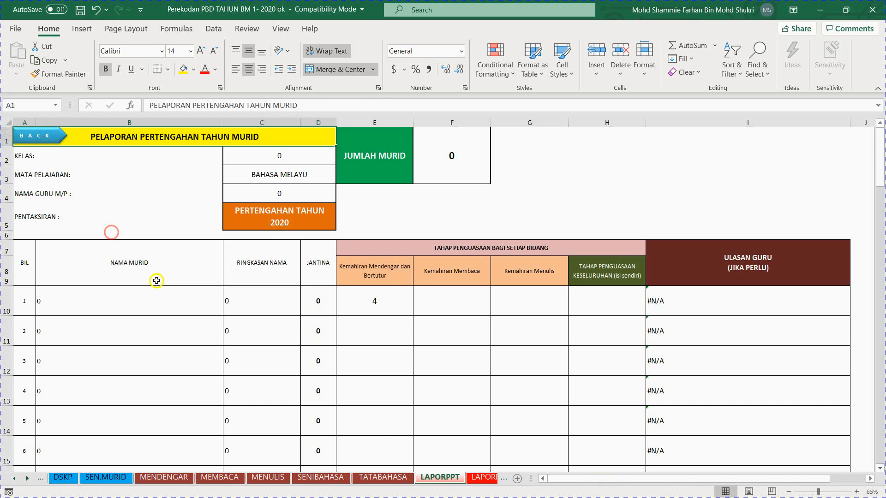
{"action": "left_click", "coordinate": [361, 307]}
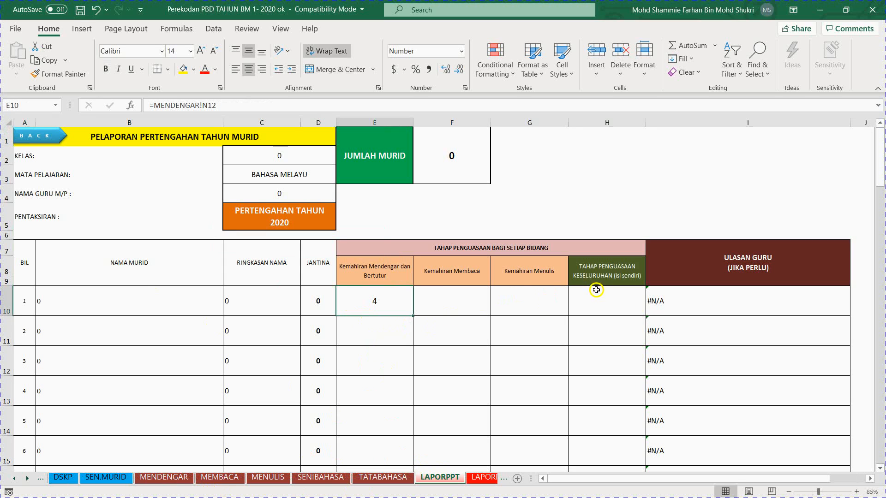
{"action": "left_click", "coordinate": [617, 303]}
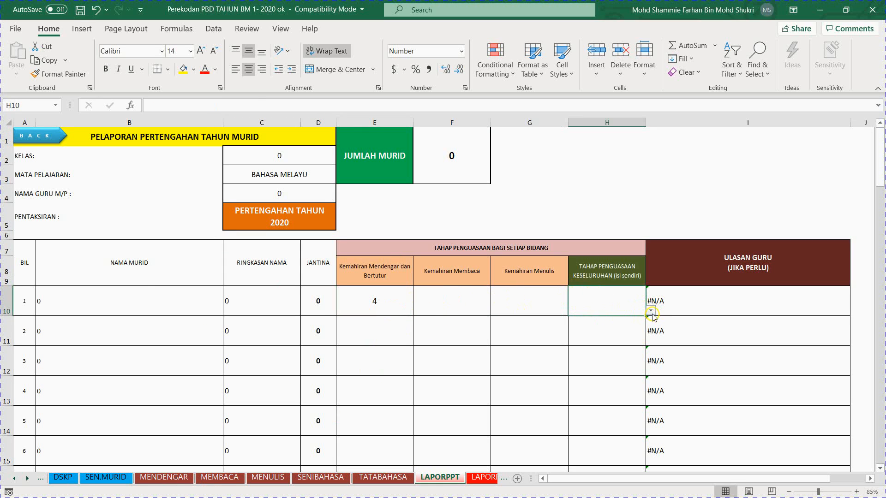
{"action": "left_click", "coordinate": [650, 310]}
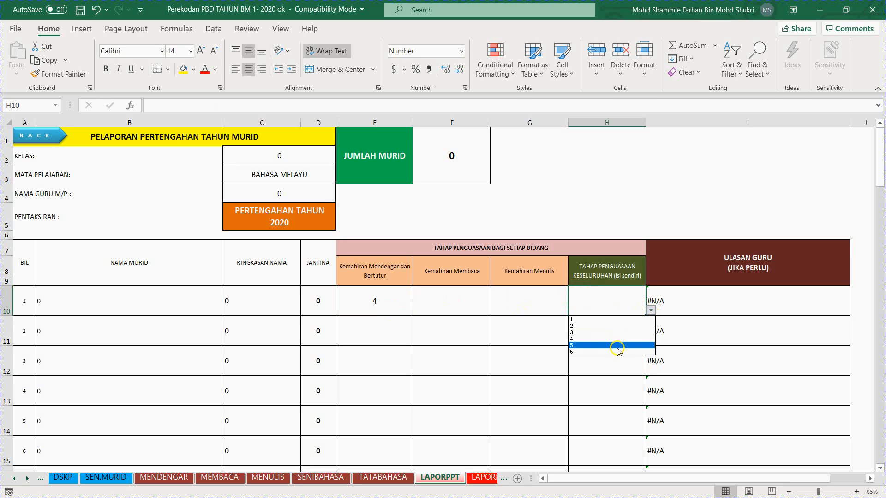
{"action": "left_click", "coordinate": [614, 292]}
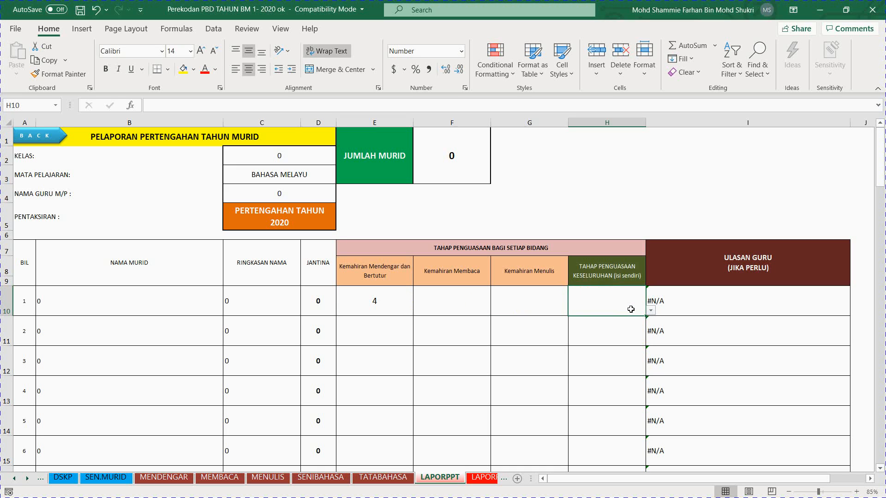
{"action": "left_click", "coordinate": [651, 311]}
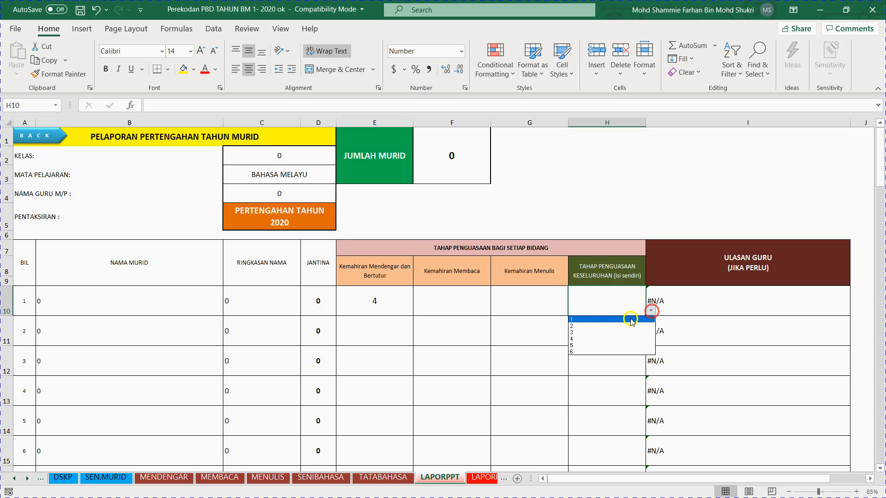
{"action": "left_click", "coordinate": [612, 339]}
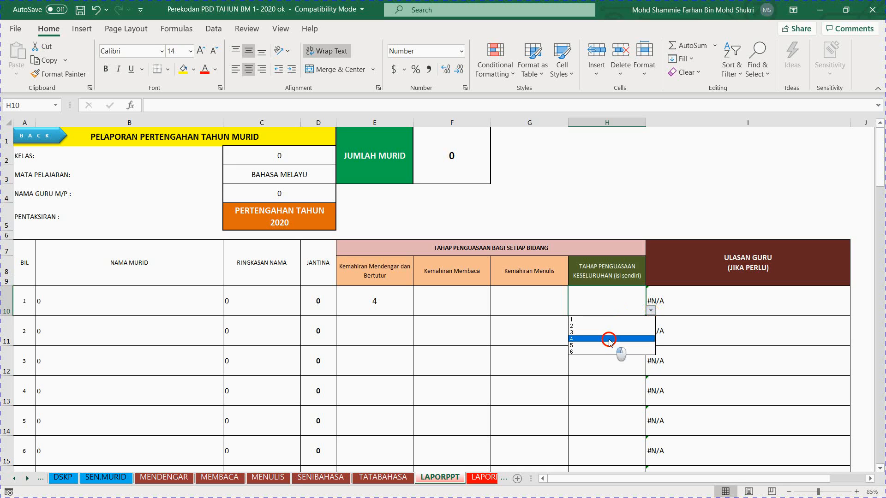
Step: Check the first pupil's Kemahiran Mendengar dan Bertutur, Kemahiran Membaca and Kemahiran Menulis cells in the mid-year report
{"action": "left_click", "coordinate": [396, 303]}
{"action": "left_click", "coordinate": [454, 302]}
{"action": "left_click", "coordinate": [519, 300]}
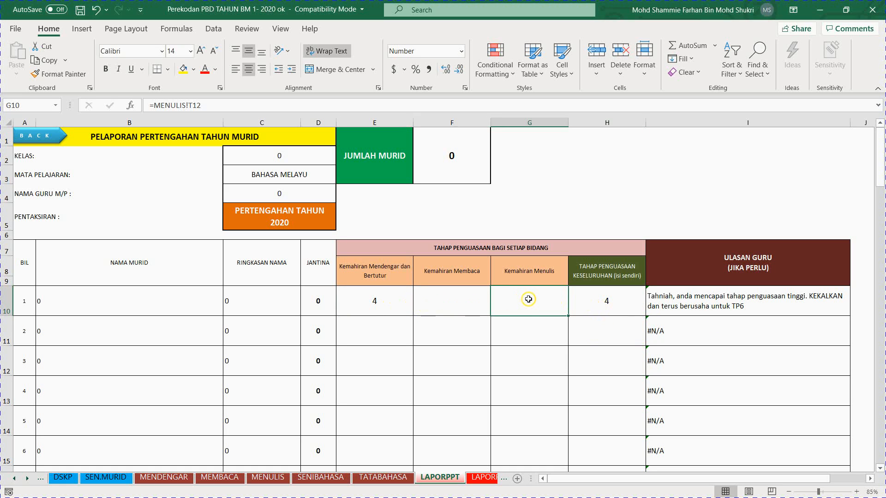
Step: Set the first pupil's TAHAP PENGUASAAN KESELURUHAN to 3 and check the matching ULASAN GURU cell
{"action": "left_click", "coordinate": [617, 308]}
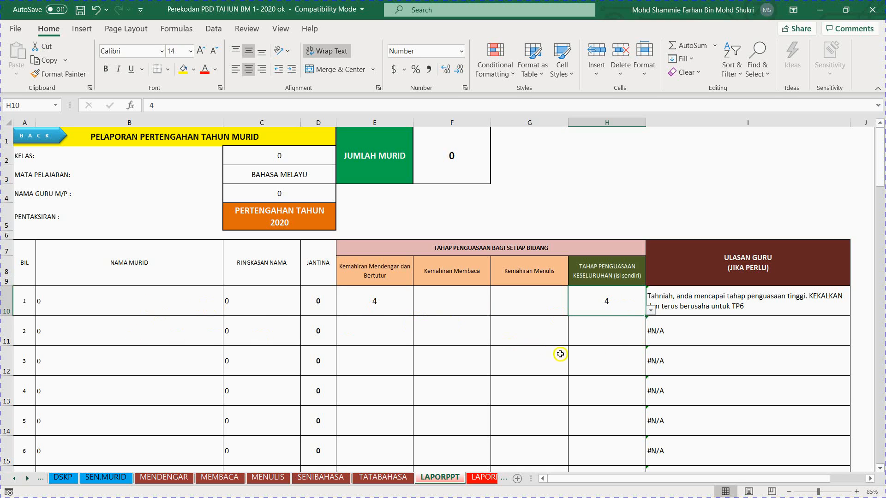
{"action": "left_click", "coordinate": [651, 311]}
{"action": "left_click", "coordinate": [624, 331]}
{"action": "left_click", "coordinate": [711, 310]}
Step: Examine the teacher comments for mastery levels 1 to 6 in the lookup table below the mid-year report
{"action": "scroll", "coordinate": [624, 355], "scroll_direction": "down", "scroll_amount": 6}
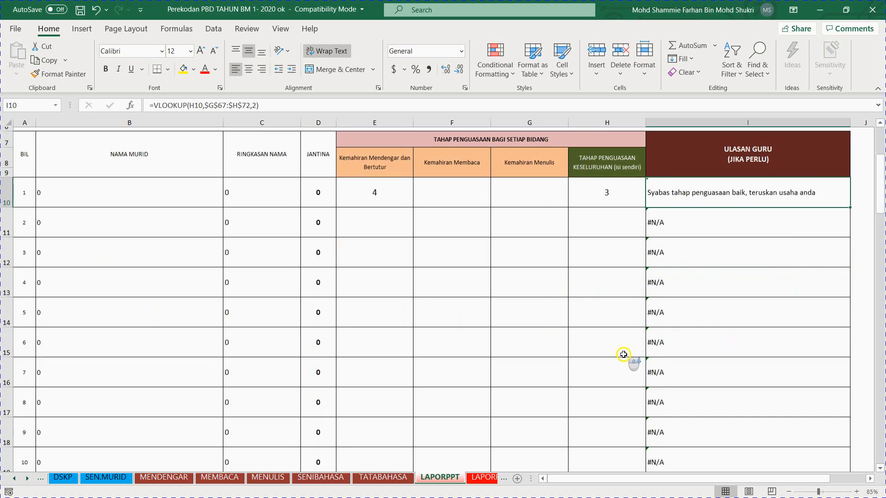
{"action": "scroll", "coordinate": [623, 355], "scroll_direction": "down", "scroll_amount": 12}
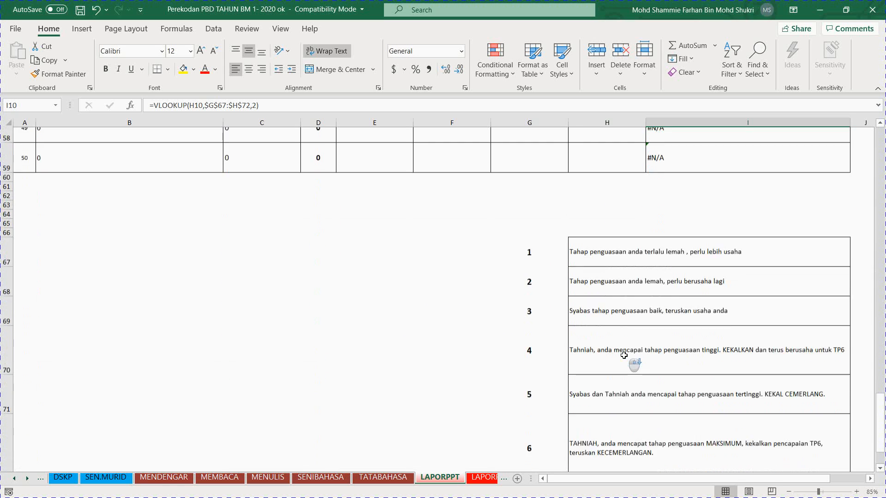
{"action": "left_click", "coordinate": [630, 201]}
{"action": "left_click", "coordinate": [635, 229]}
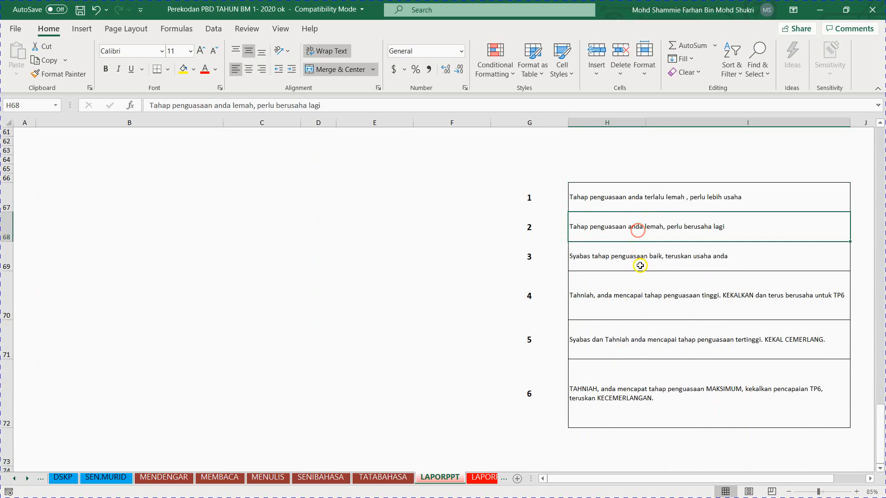
{"action": "left_click", "coordinate": [641, 264]}
{"action": "left_click", "coordinate": [649, 293]}
{"action": "left_click", "coordinate": [652, 349]}
{"action": "left_click", "coordinate": [653, 384]}
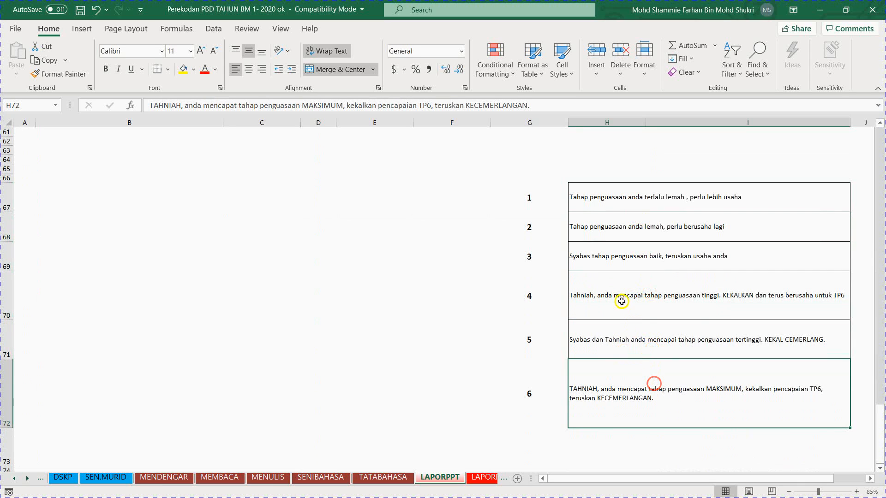
{"action": "scroll", "coordinate": [598, 297], "scroll_direction": "up", "scroll_amount": 6}
{"action": "scroll", "coordinate": [646, 300], "scroll_direction": "down", "scroll_amount": 7}
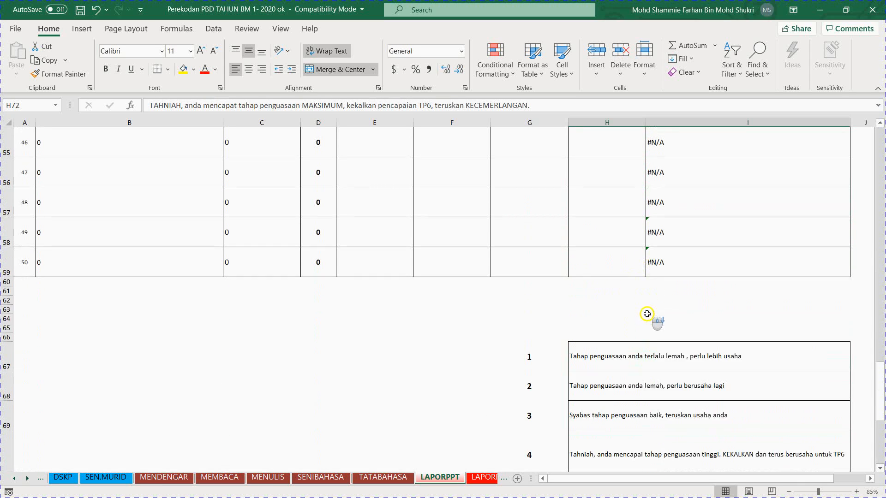
{"action": "left_click", "coordinate": [656, 165]}
{"action": "left_click", "coordinate": [662, 220]}
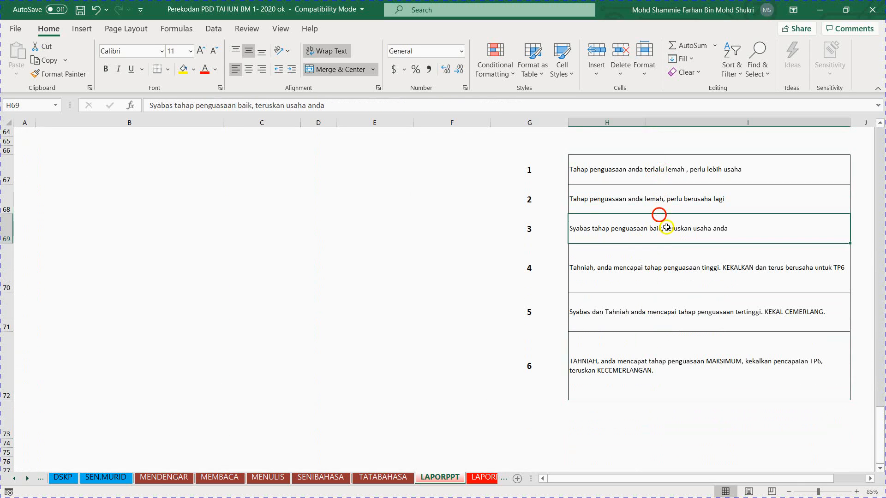
{"action": "left_click", "coordinate": [671, 255]}
{"action": "left_click", "coordinate": [674, 297]}
{"action": "left_click", "coordinate": [678, 343]}
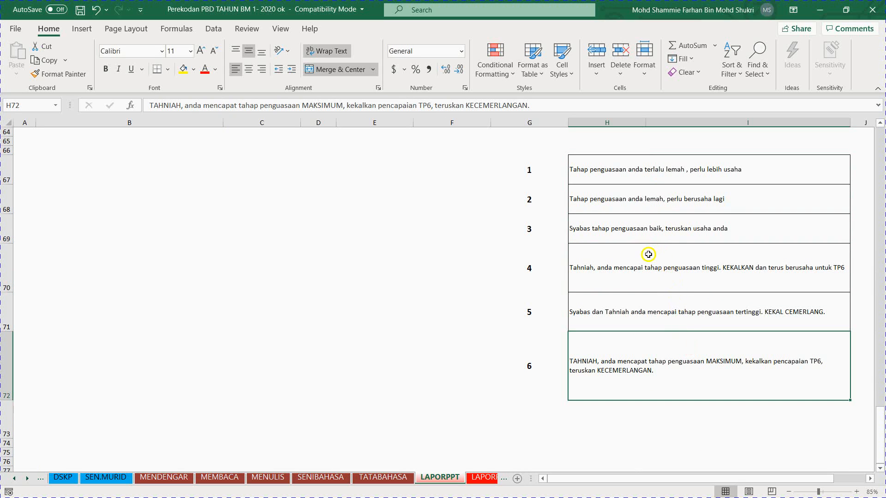
{"action": "scroll", "coordinate": [648, 257], "scroll_direction": "up", "scroll_amount": 1}
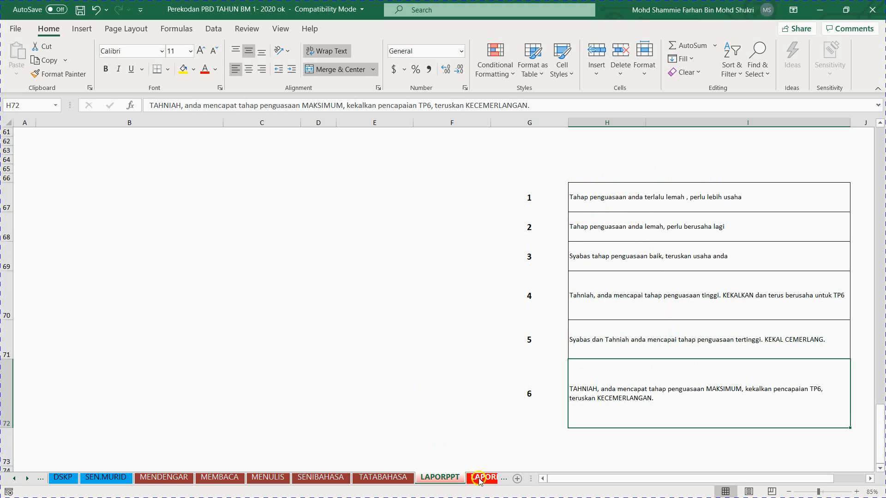
{"action": "left_click", "coordinate": [636, 210]}
{"action": "left_click", "coordinate": [635, 266]}
{"action": "left_click", "coordinate": [642, 313]}
{"action": "left_click", "coordinate": [651, 384]}
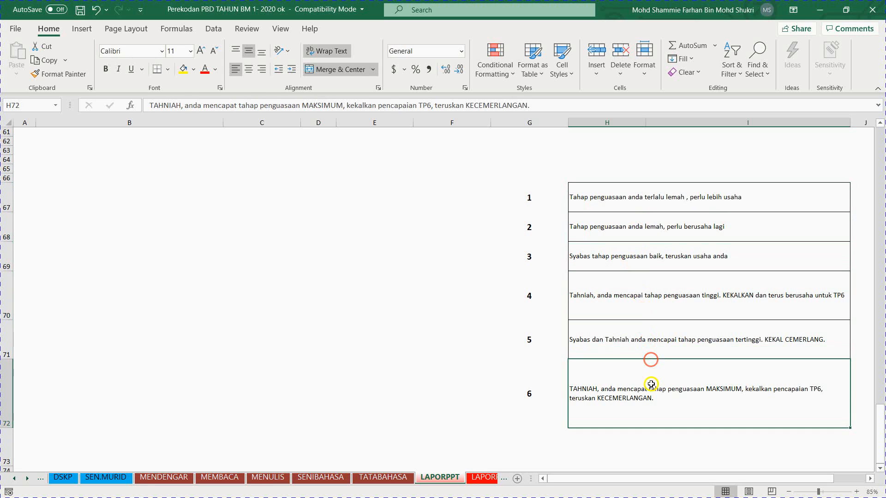
Step: Compare the year-end report sheet LAPORPAT with the mid-year report sheet LAPORPPT, ending on LAPORPAT
{"action": "left_click", "coordinate": [484, 482]}
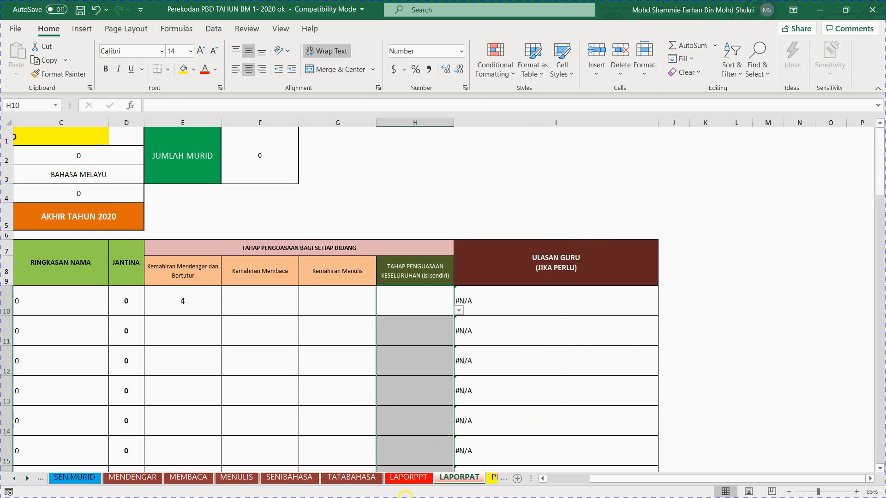
{"action": "left_click", "coordinate": [398, 484]}
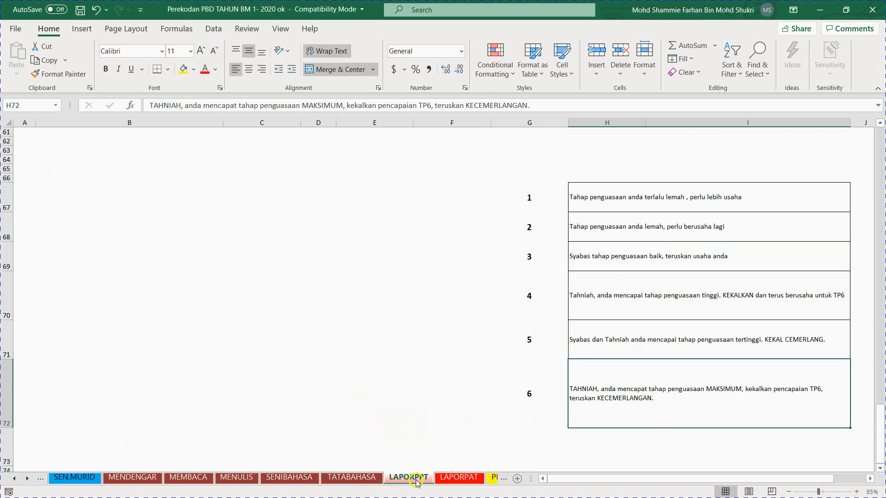
{"action": "left_click", "coordinate": [452, 481]}
{"action": "left_click", "coordinate": [453, 481]}
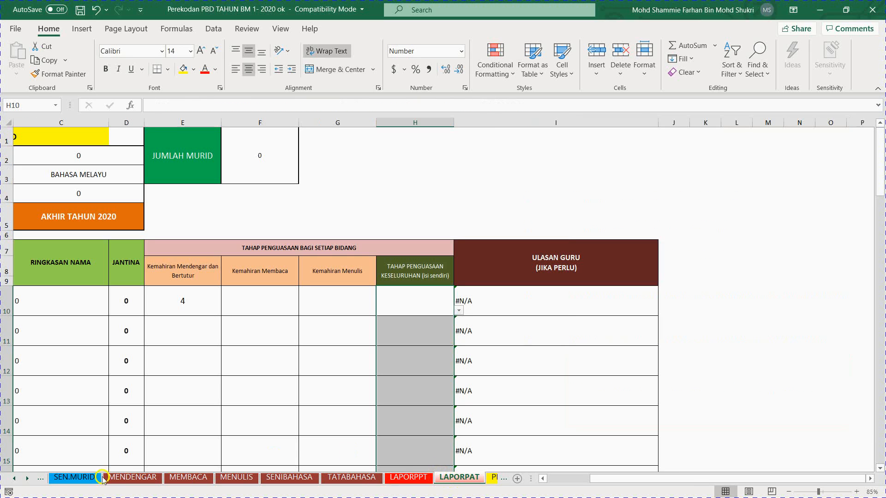
Step: View the PBD(TOV) and PBDETR sheets, checking where pupils' TOV and ETR levels are entered
{"action": "left_click", "coordinate": [28, 480]}
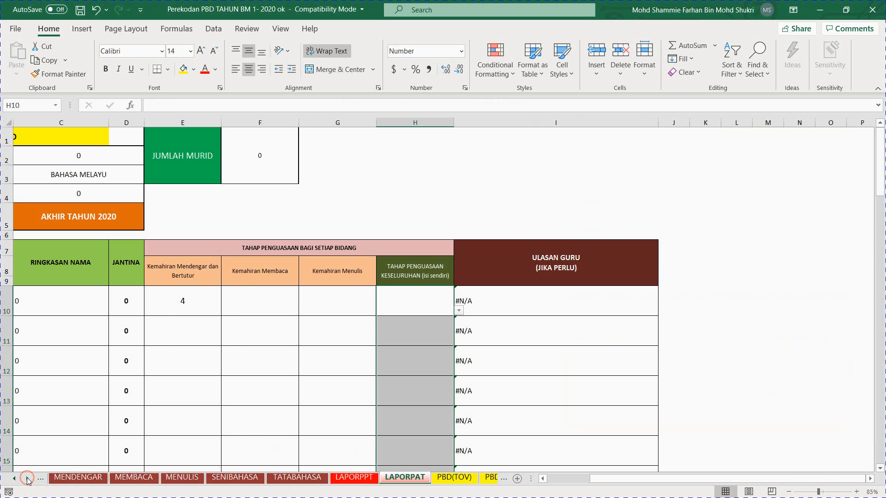
{"action": "left_click", "coordinate": [473, 482]}
{"action": "scroll", "coordinate": [208, 356], "scroll_direction": "up", "scroll_amount": 13}
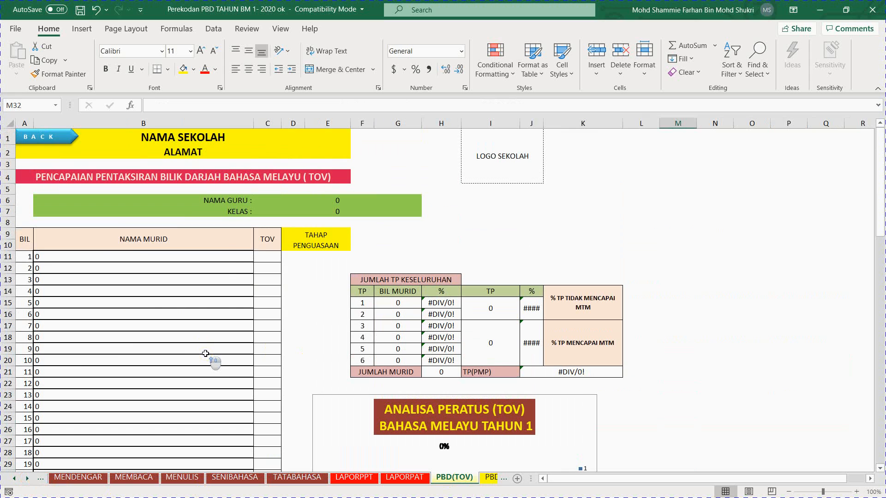
{"action": "left_click", "coordinate": [268, 276]}
{"action": "left_click", "coordinate": [489, 478]}
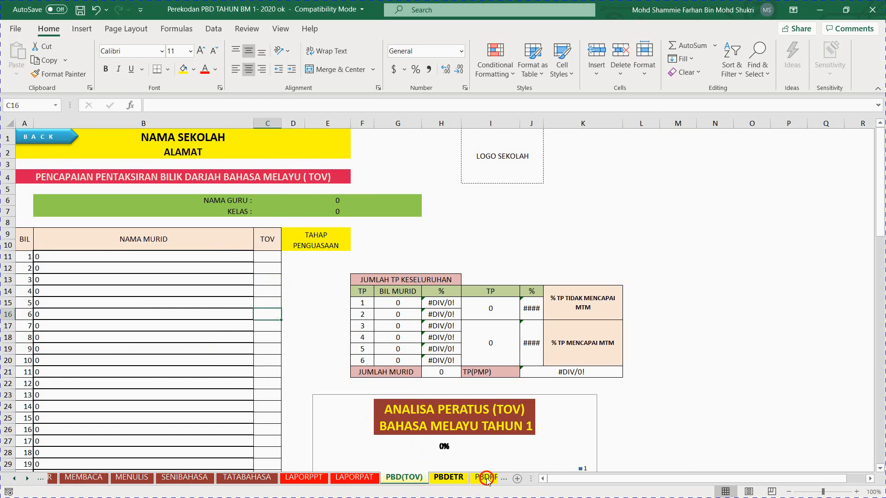
{"action": "scroll", "coordinate": [369, 341], "scroll_direction": "up", "scroll_amount": 6}
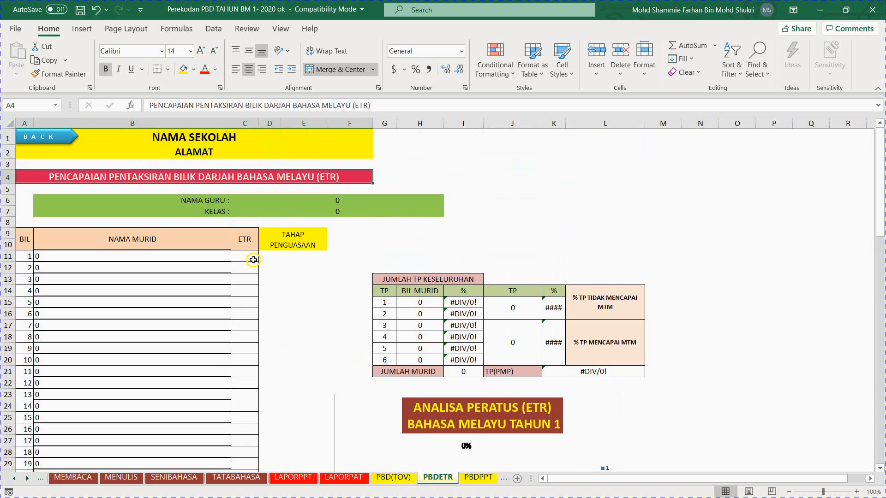
{"action": "left_click", "coordinate": [249, 257]}
{"action": "left_click", "coordinate": [250, 325]}
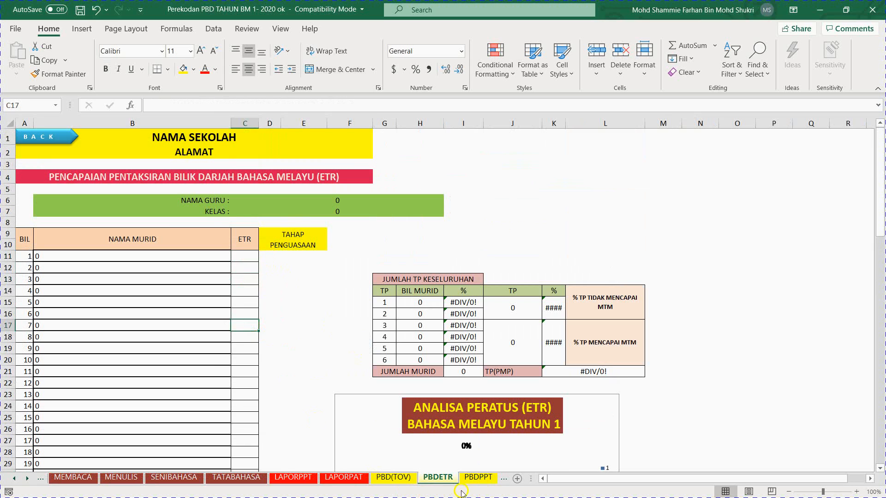
Step: Look through the PBDPPT, PBD(TOV), PBDETR, PBDPAT and PENCAPAIANPBD achievement sheets and return to the dashboard
{"action": "left_click", "coordinate": [478, 477]}
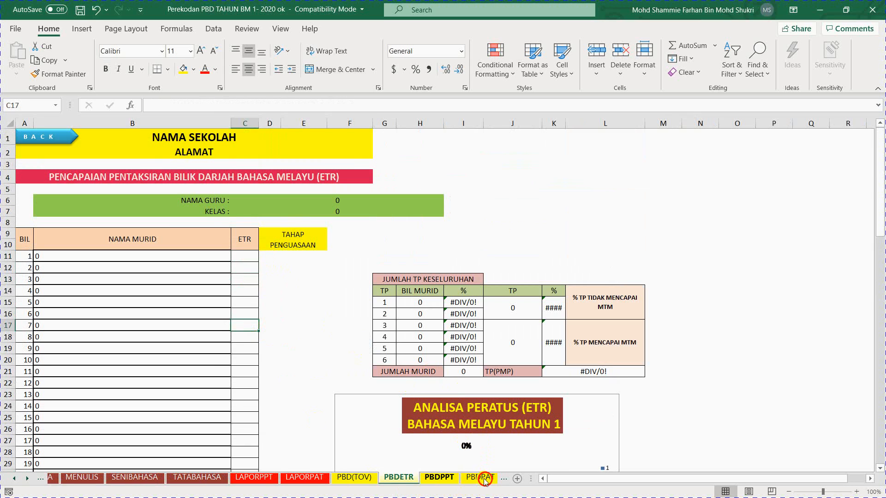
{"action": "scroll", "coordinate": [340, 364], "scroll_direction": "up", "scroll_amount": 6}
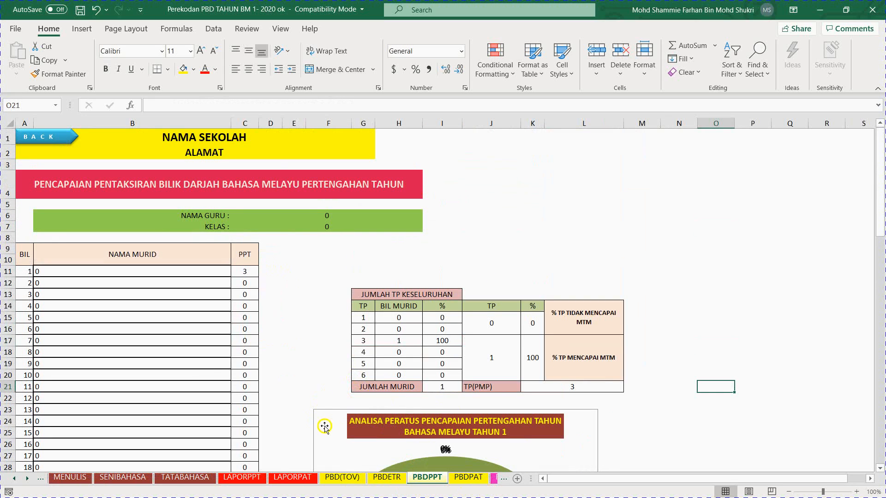
{"action": "left_click", "coordinate": [342, 477]}
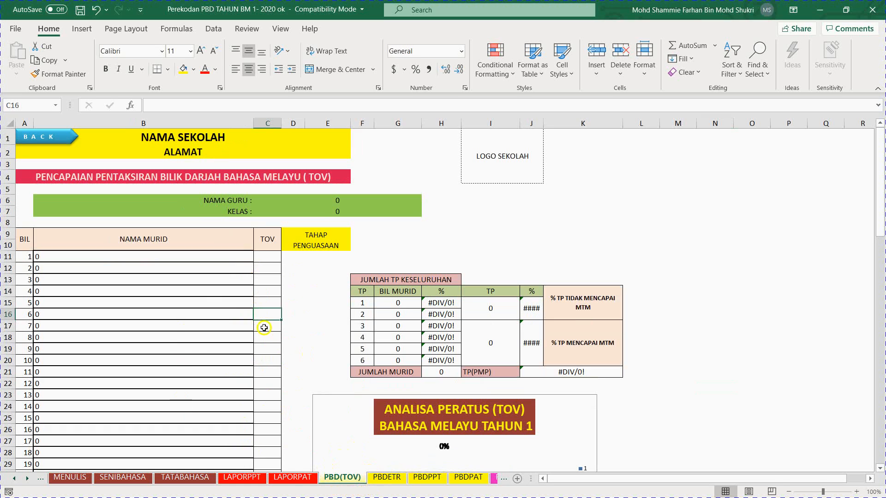
{"action": "left_click", "coordinate": [379, 479]}
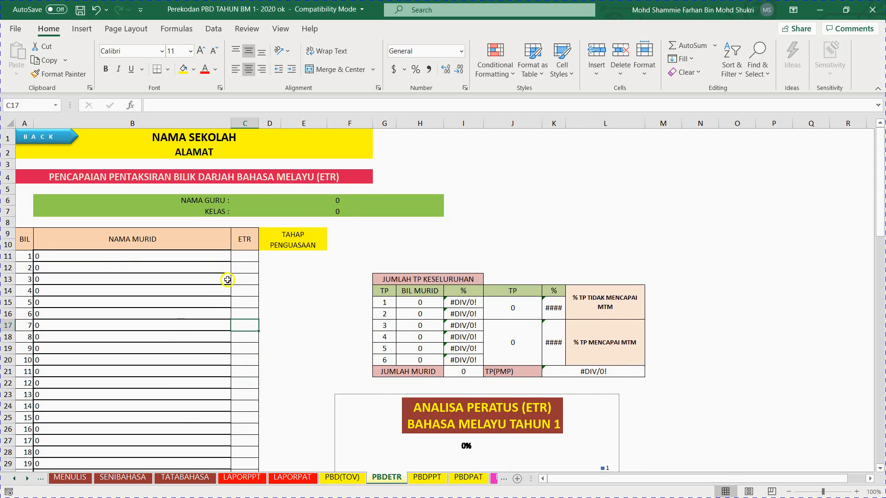
{"action": "left_click", "coordinate": [434, 477]}
{"action": "left_click", "coordinate": [469, 477]}
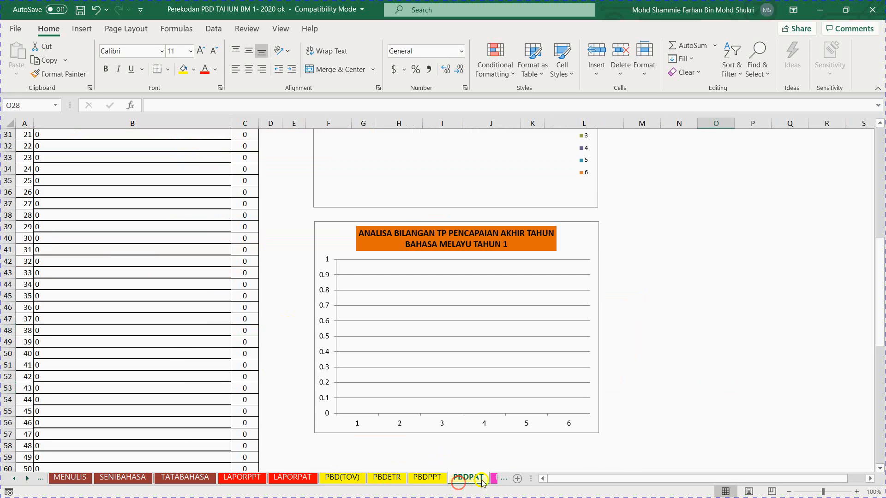
{"action": "left_click", "coordinate": [493, 477]}
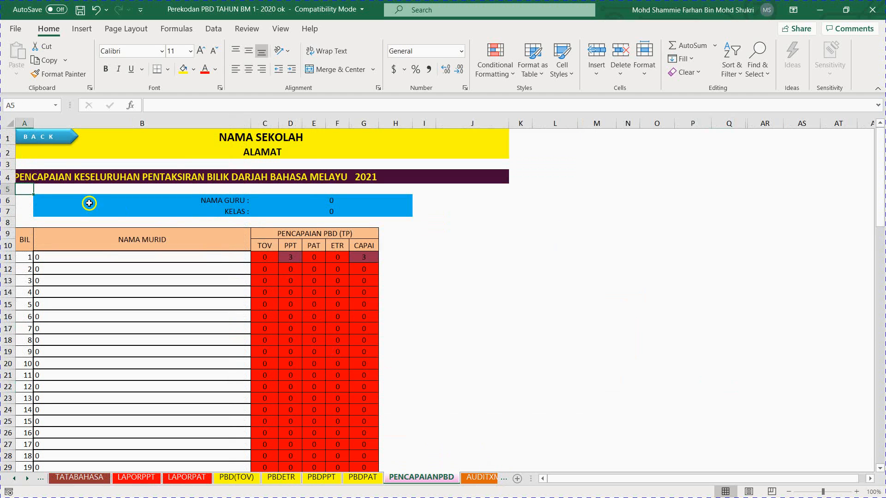
{"action": "left_click", "coordinate": [46, 137]}
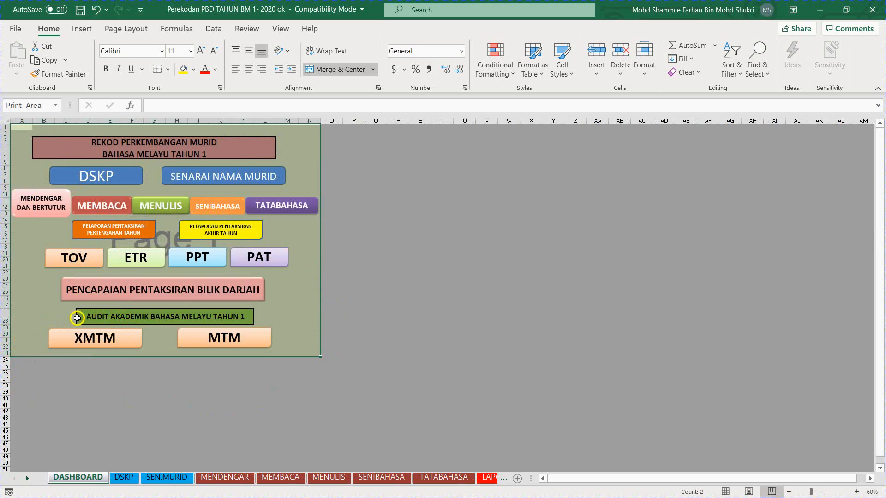
Step: Open the XMTM academic audit from the dashboard and view the AUDITMTM sheet after it
{"action": "left_click", "coordinate": [99, 344]}
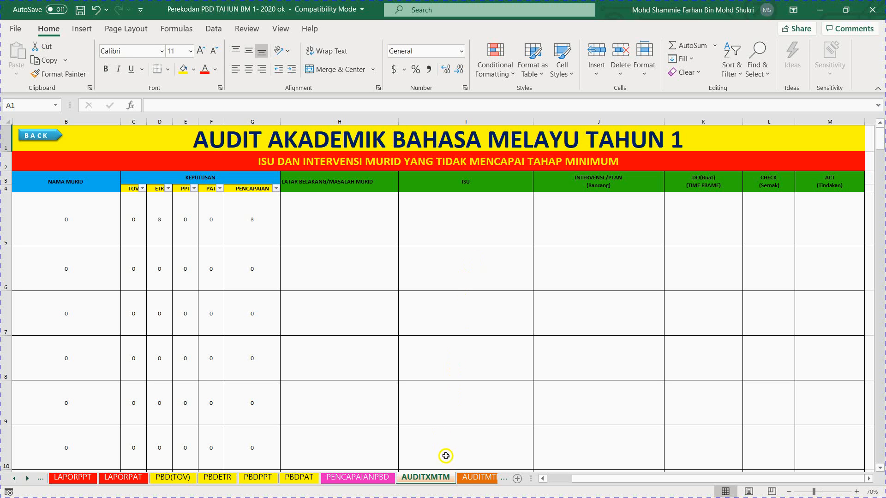
{"action": "left_click", "coordinate": [476, 477]}
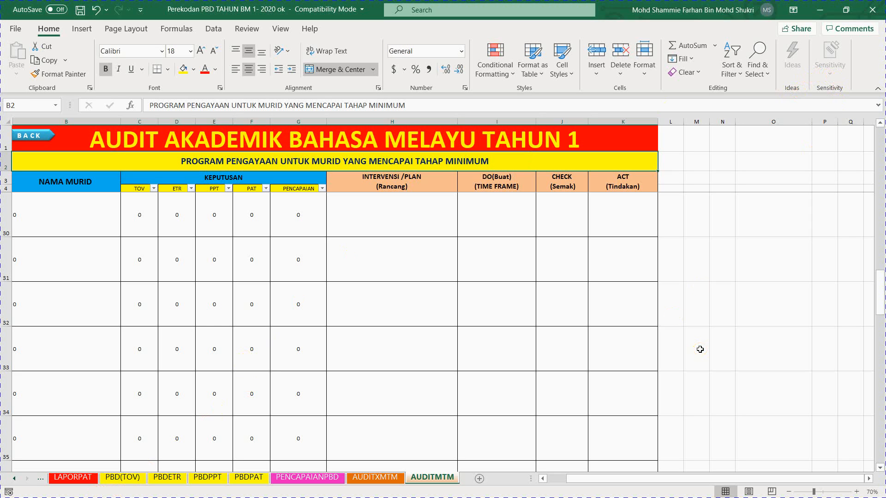
{"action": "key", "text": "alt"}
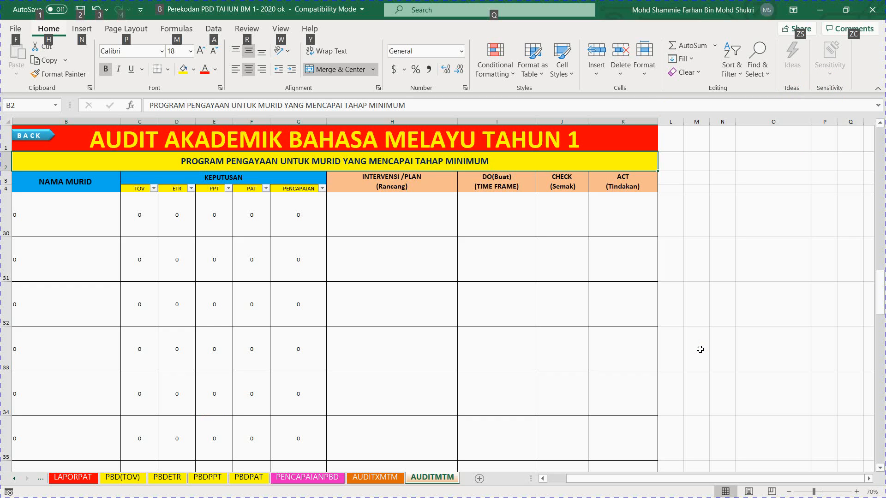